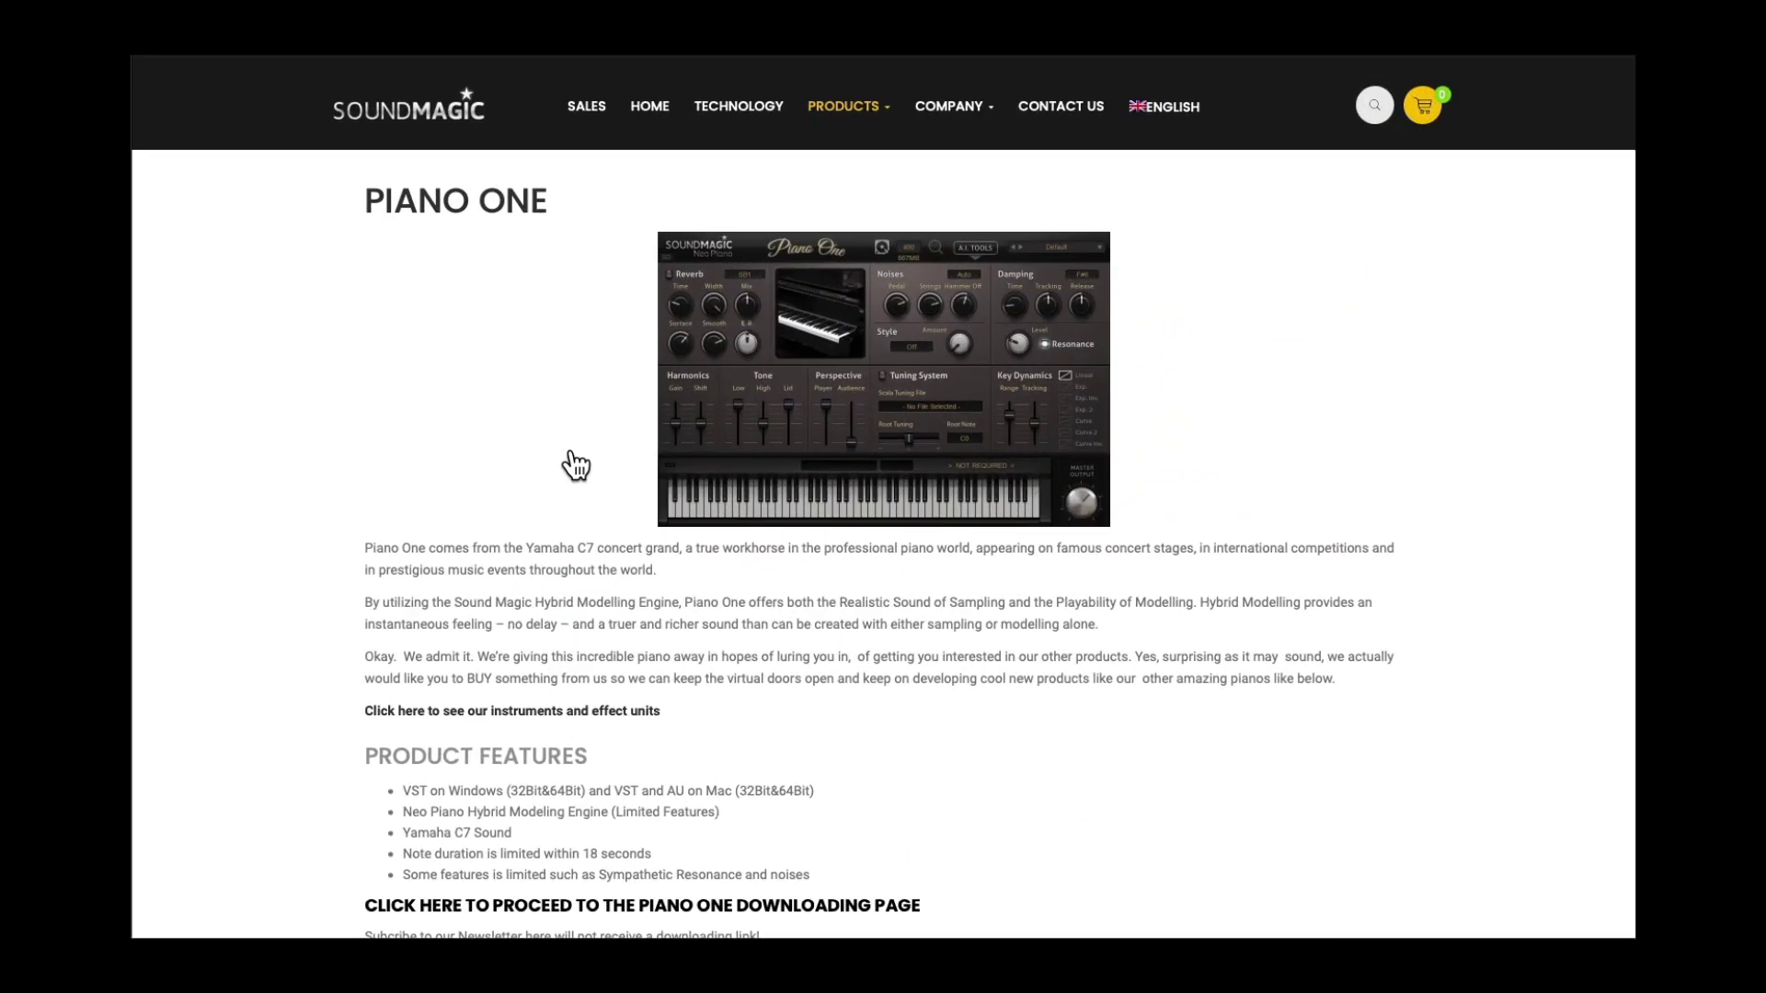
Step: Scroll down the Piano One page and proceed to its downloading page
scroll(576, 462, "down", 4)
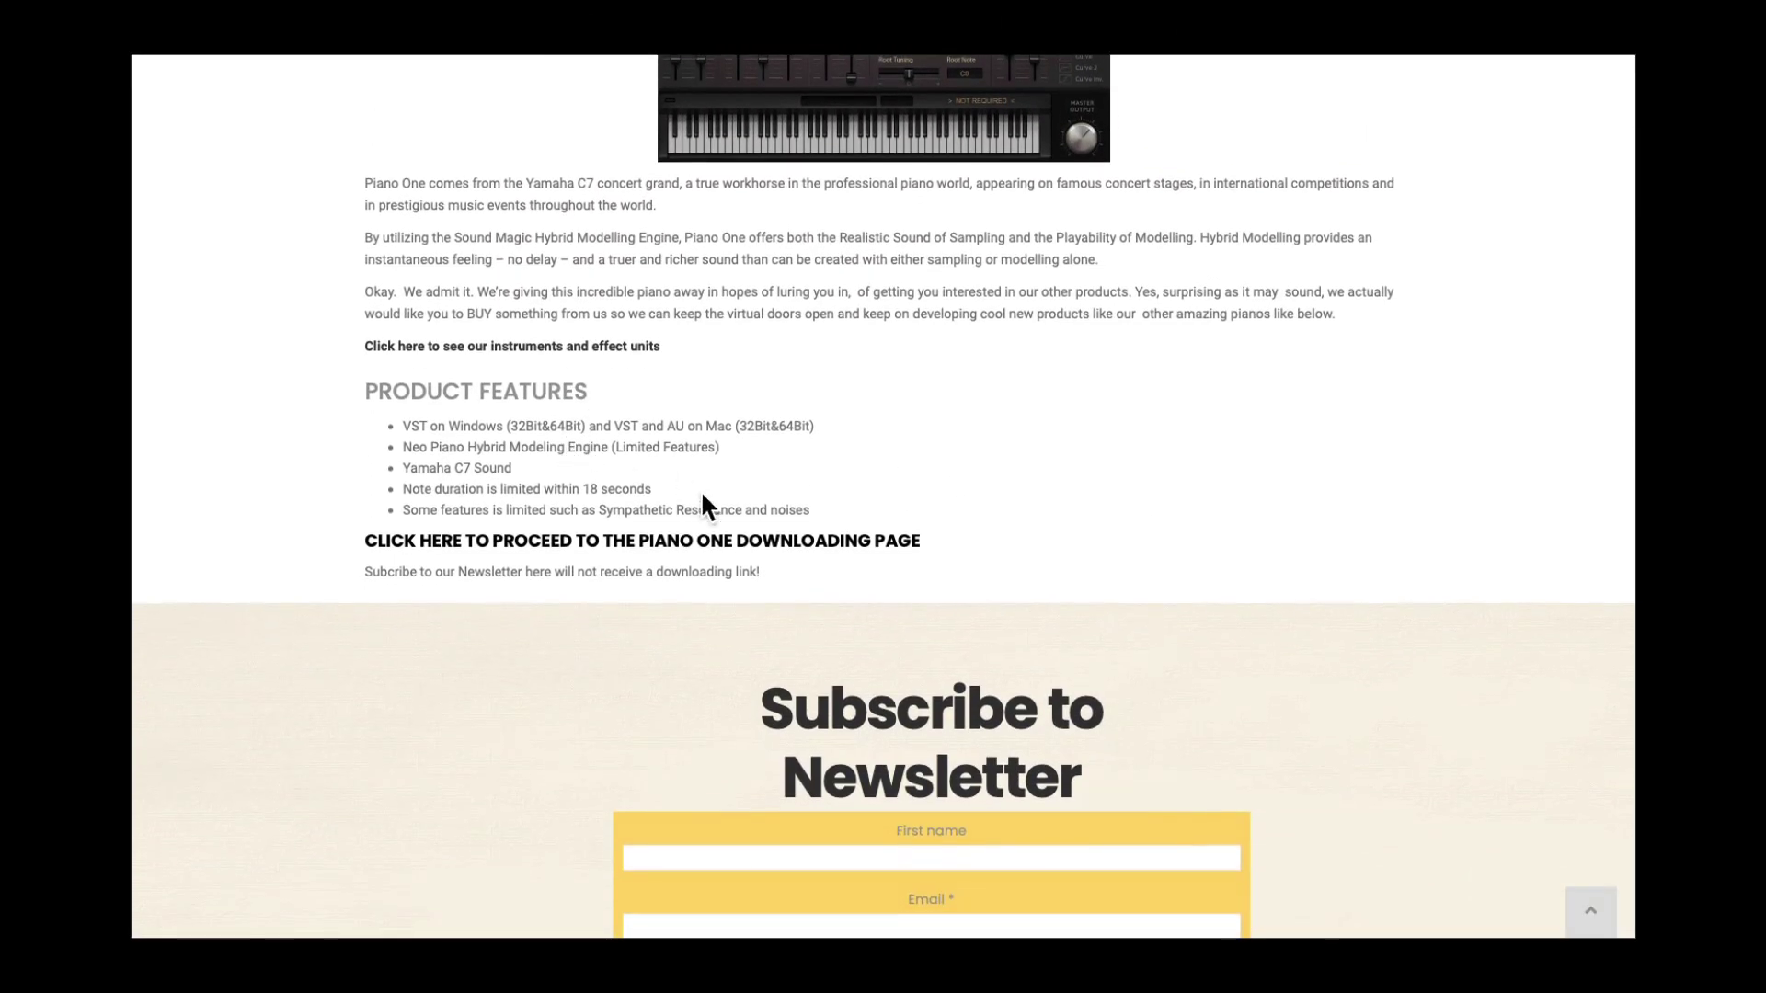
left_click(692, 549)
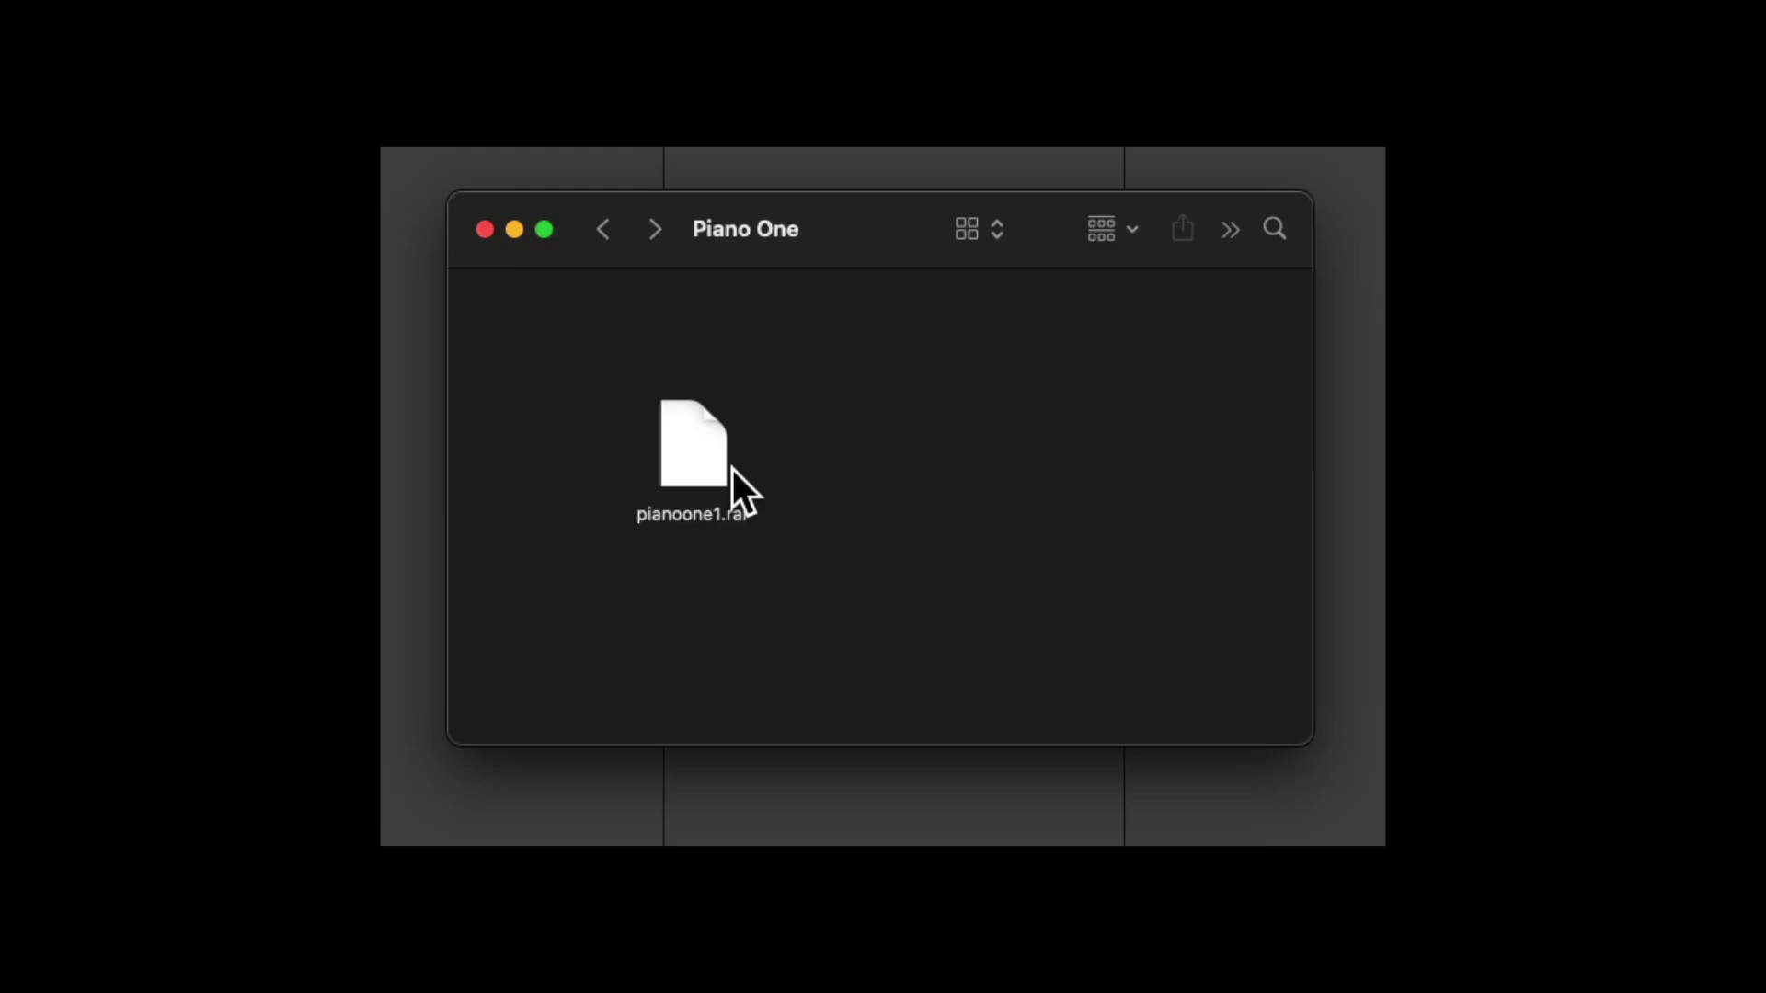
Step: Extract pianoone1.rar and review the Mac, 32bit and 64bit Windows installers in Plugin Installer
double_click(714, 456)
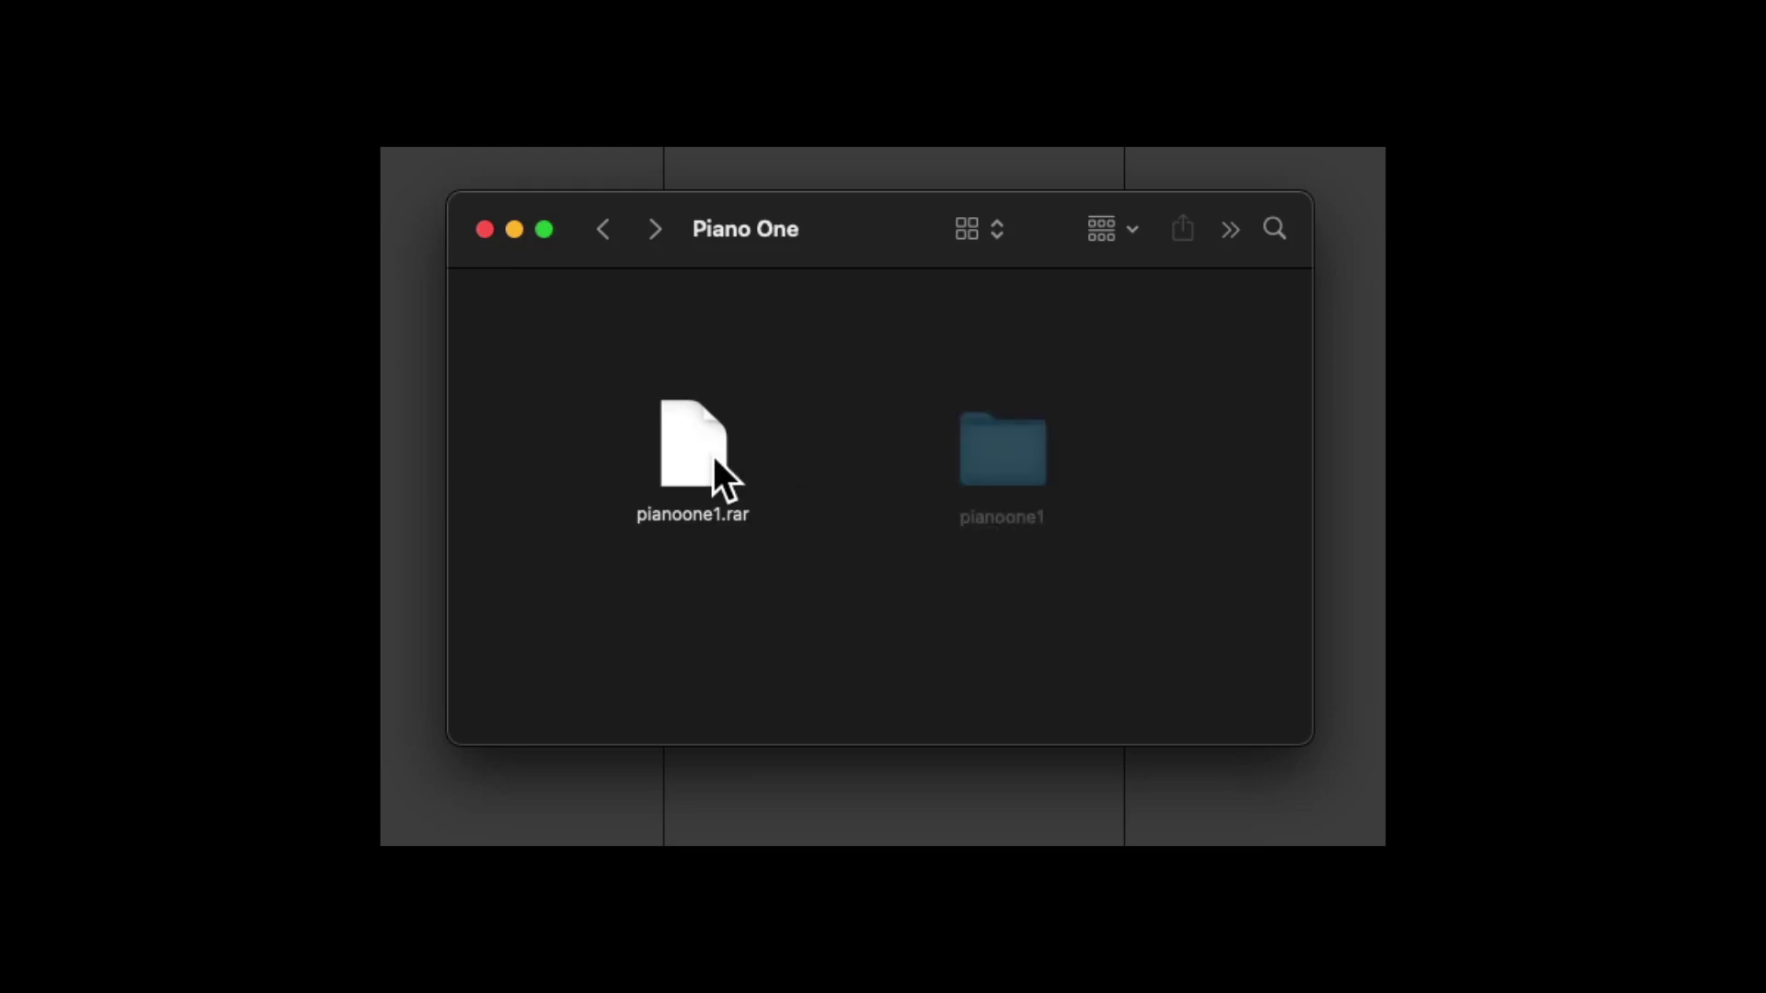
double_click(1023, 445)
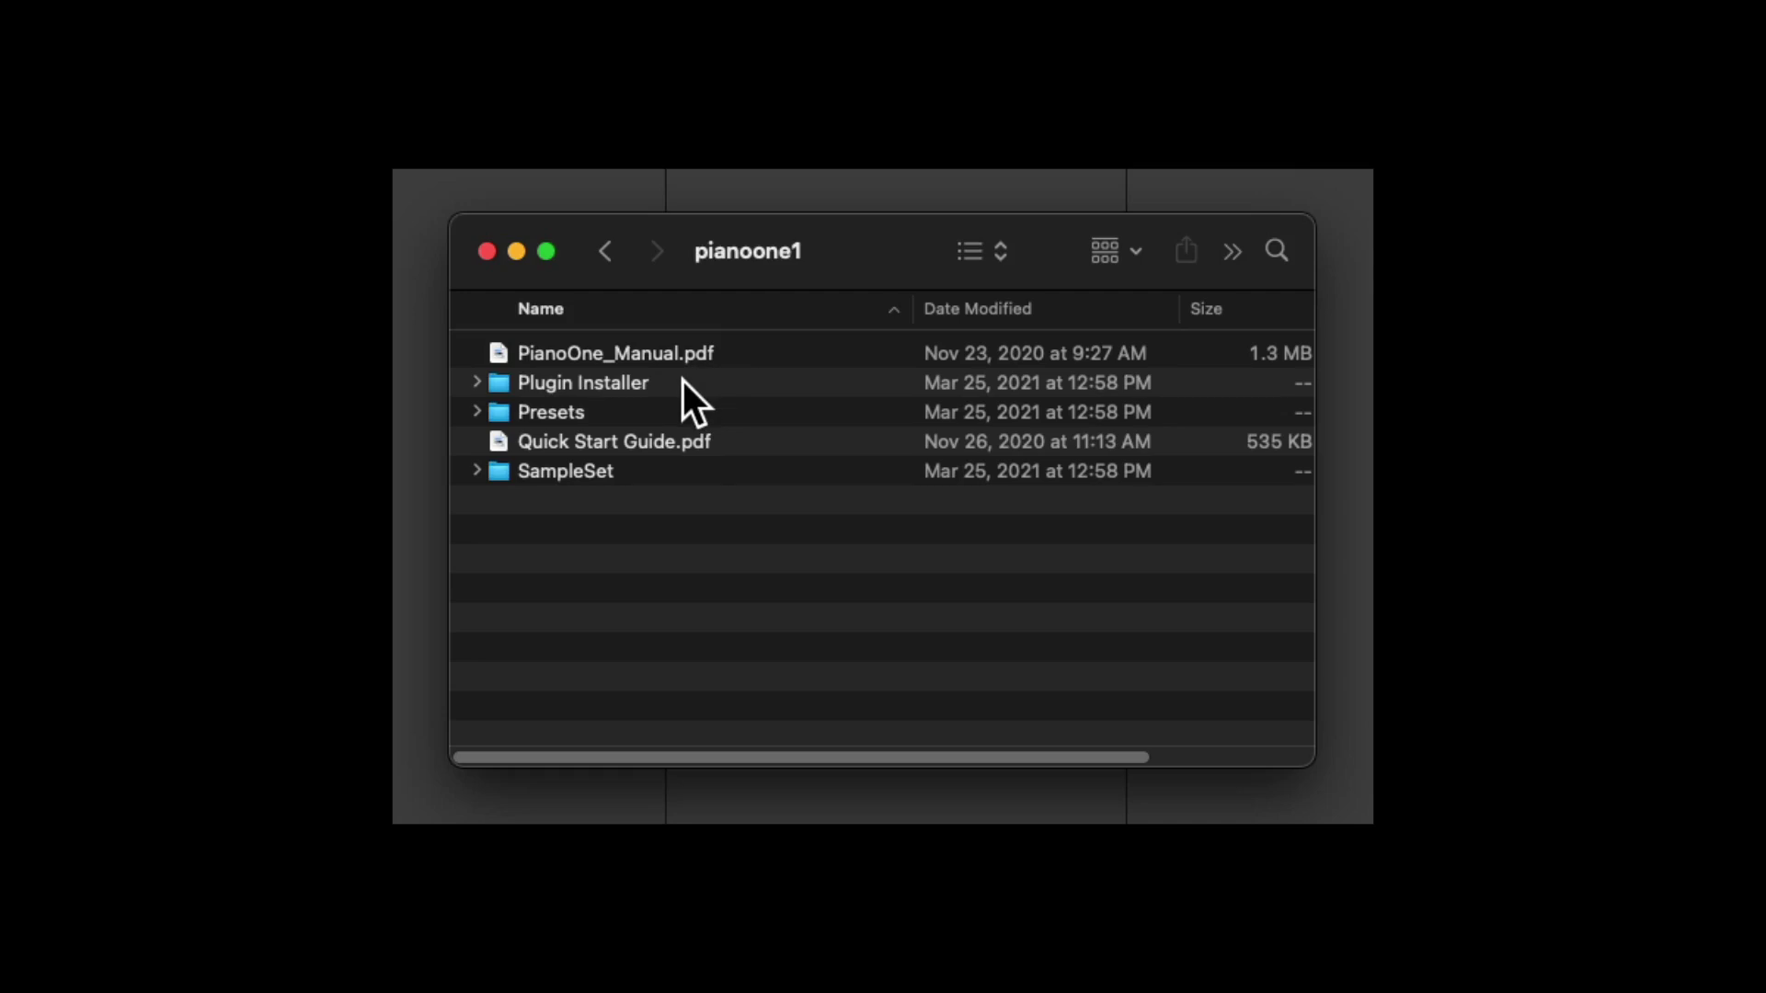
double_click(643, 382)
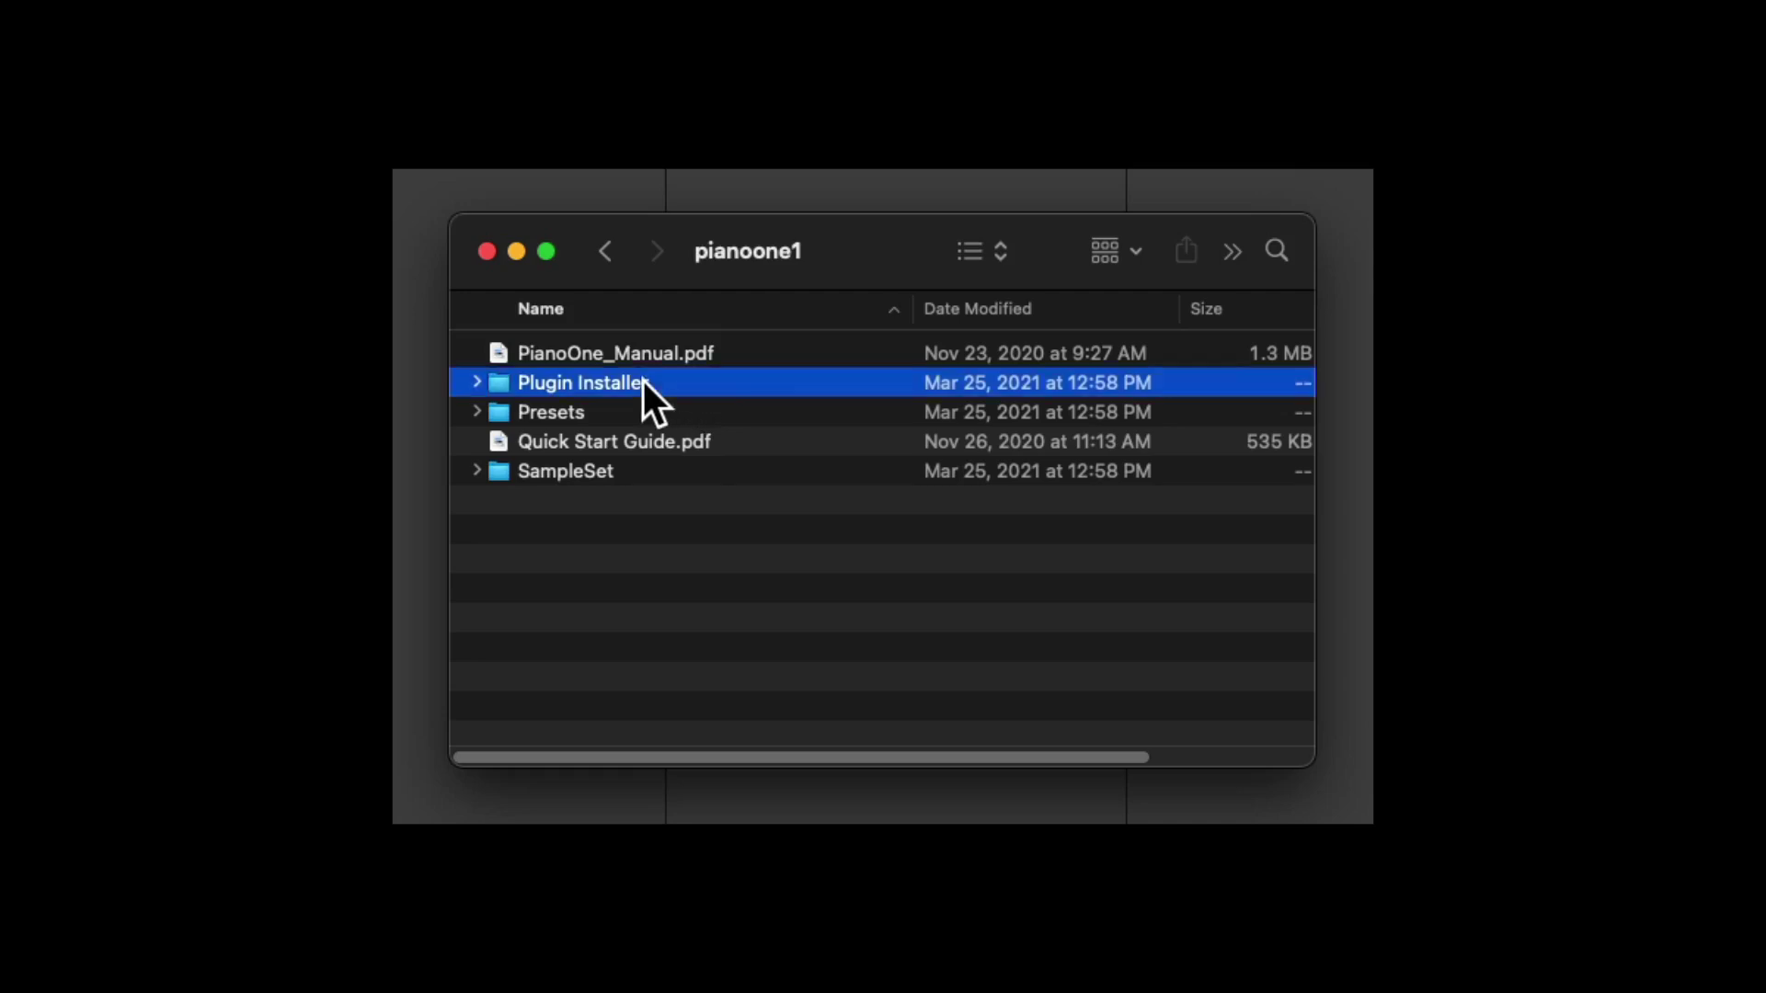
left_click(715, 355)
left_click(791, 384)
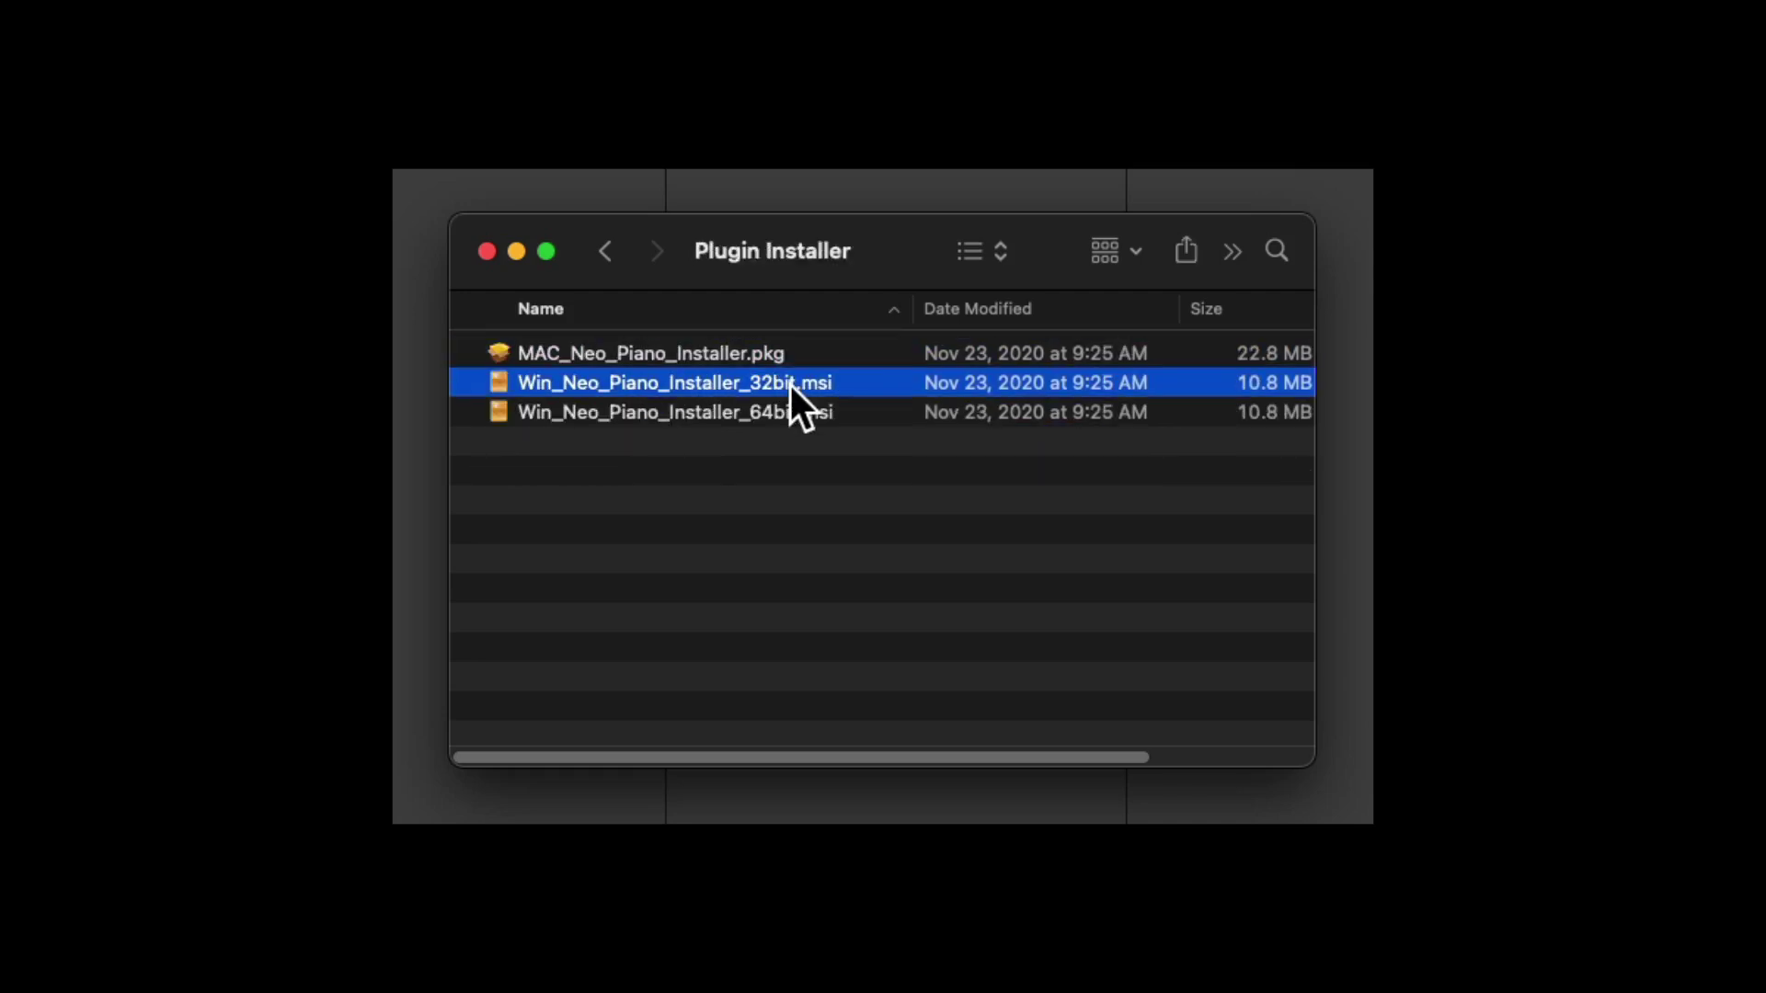
left_click(830, 418)
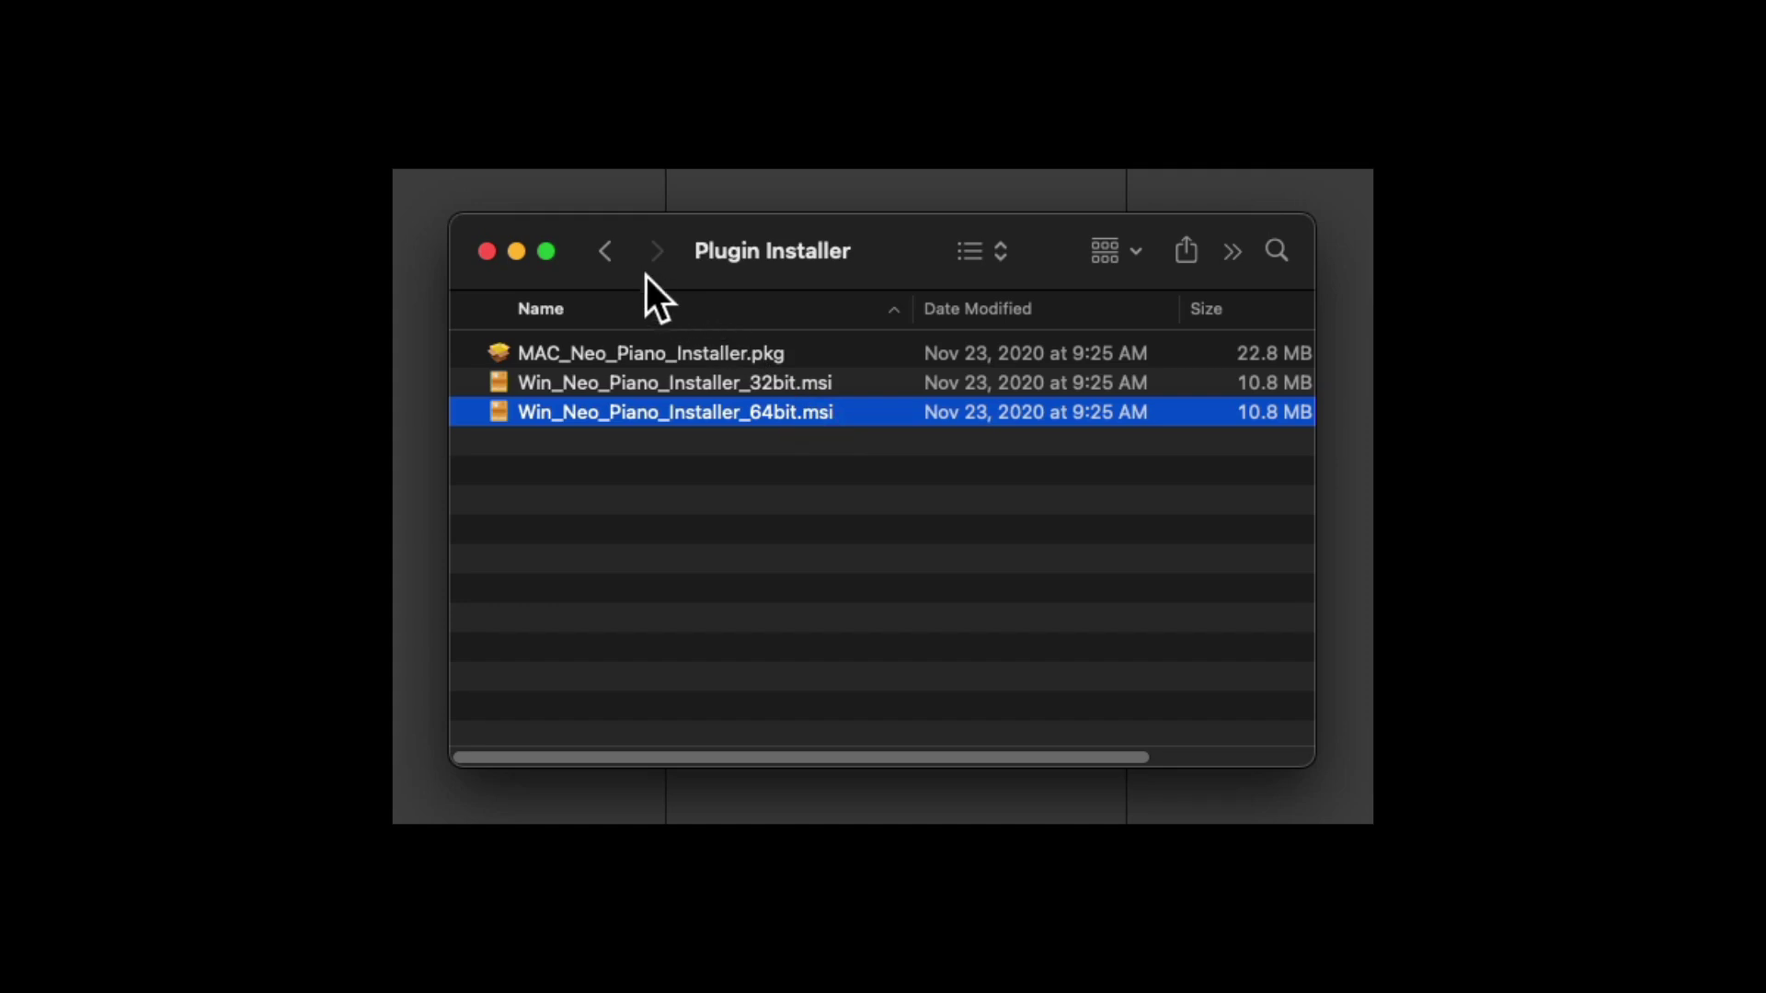
Step: Go back to pianoone1, open the SampleSet folder and select Piano1.ins
left_click(610, 259)
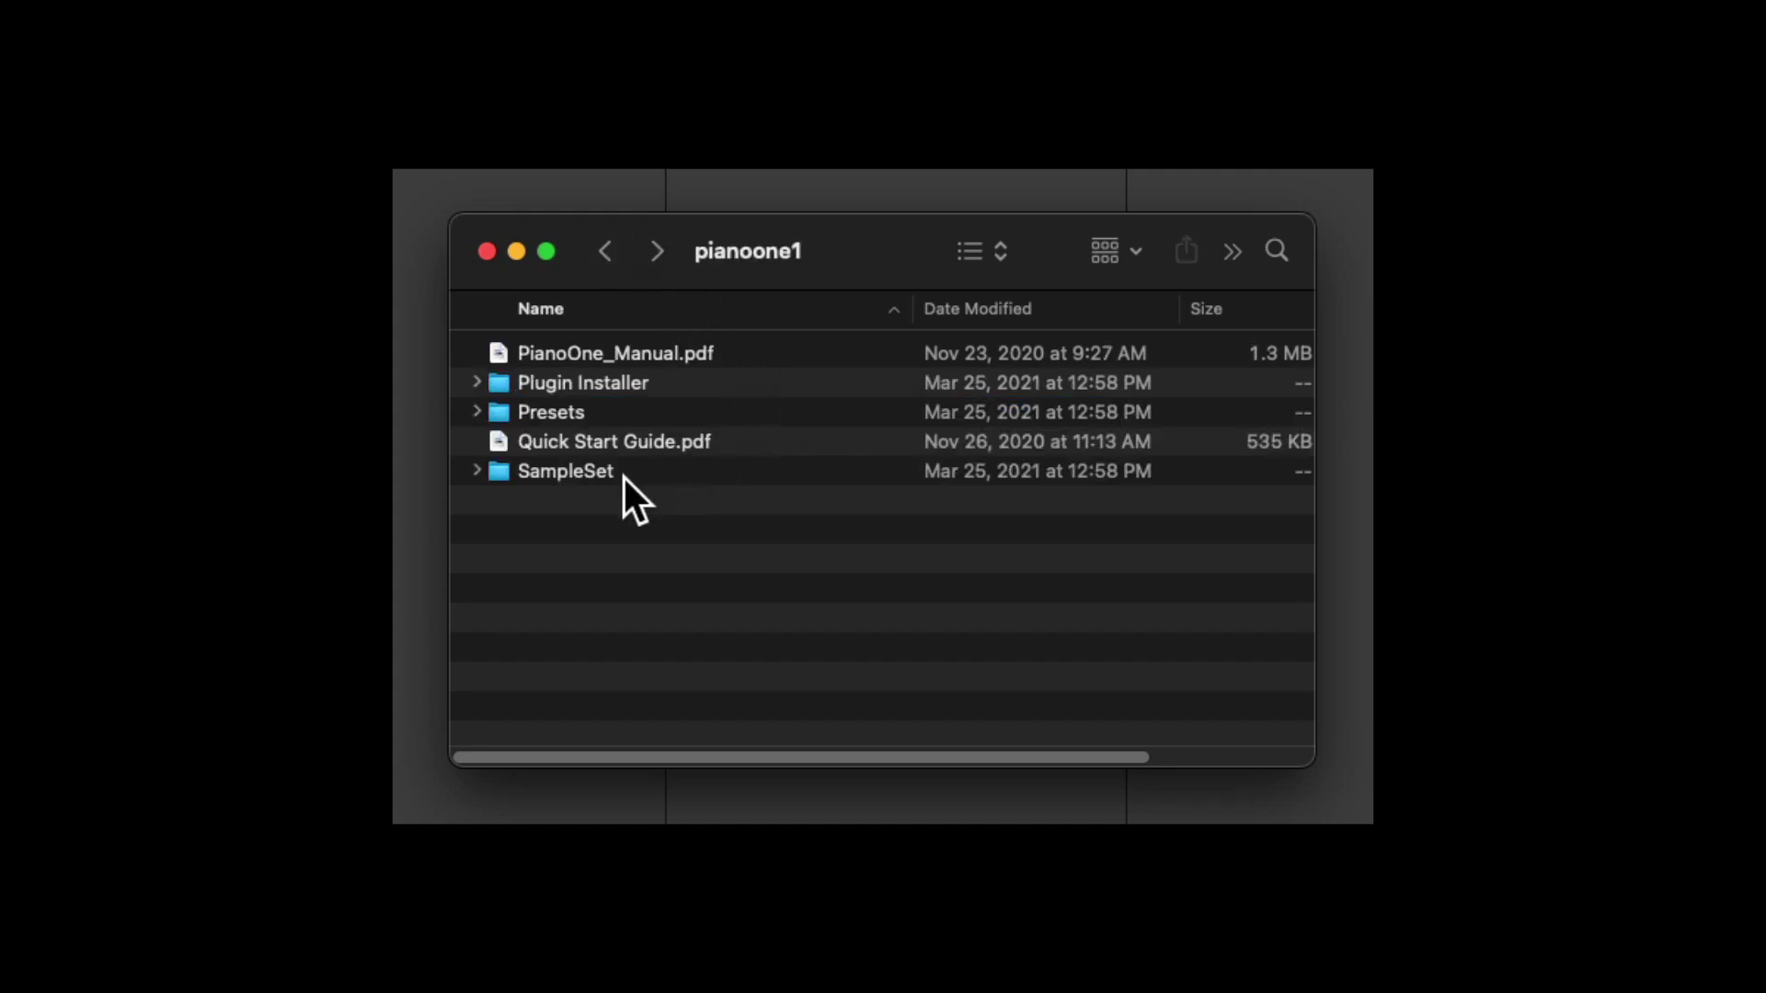
double_click(651, 475)
left_click(681, 359)
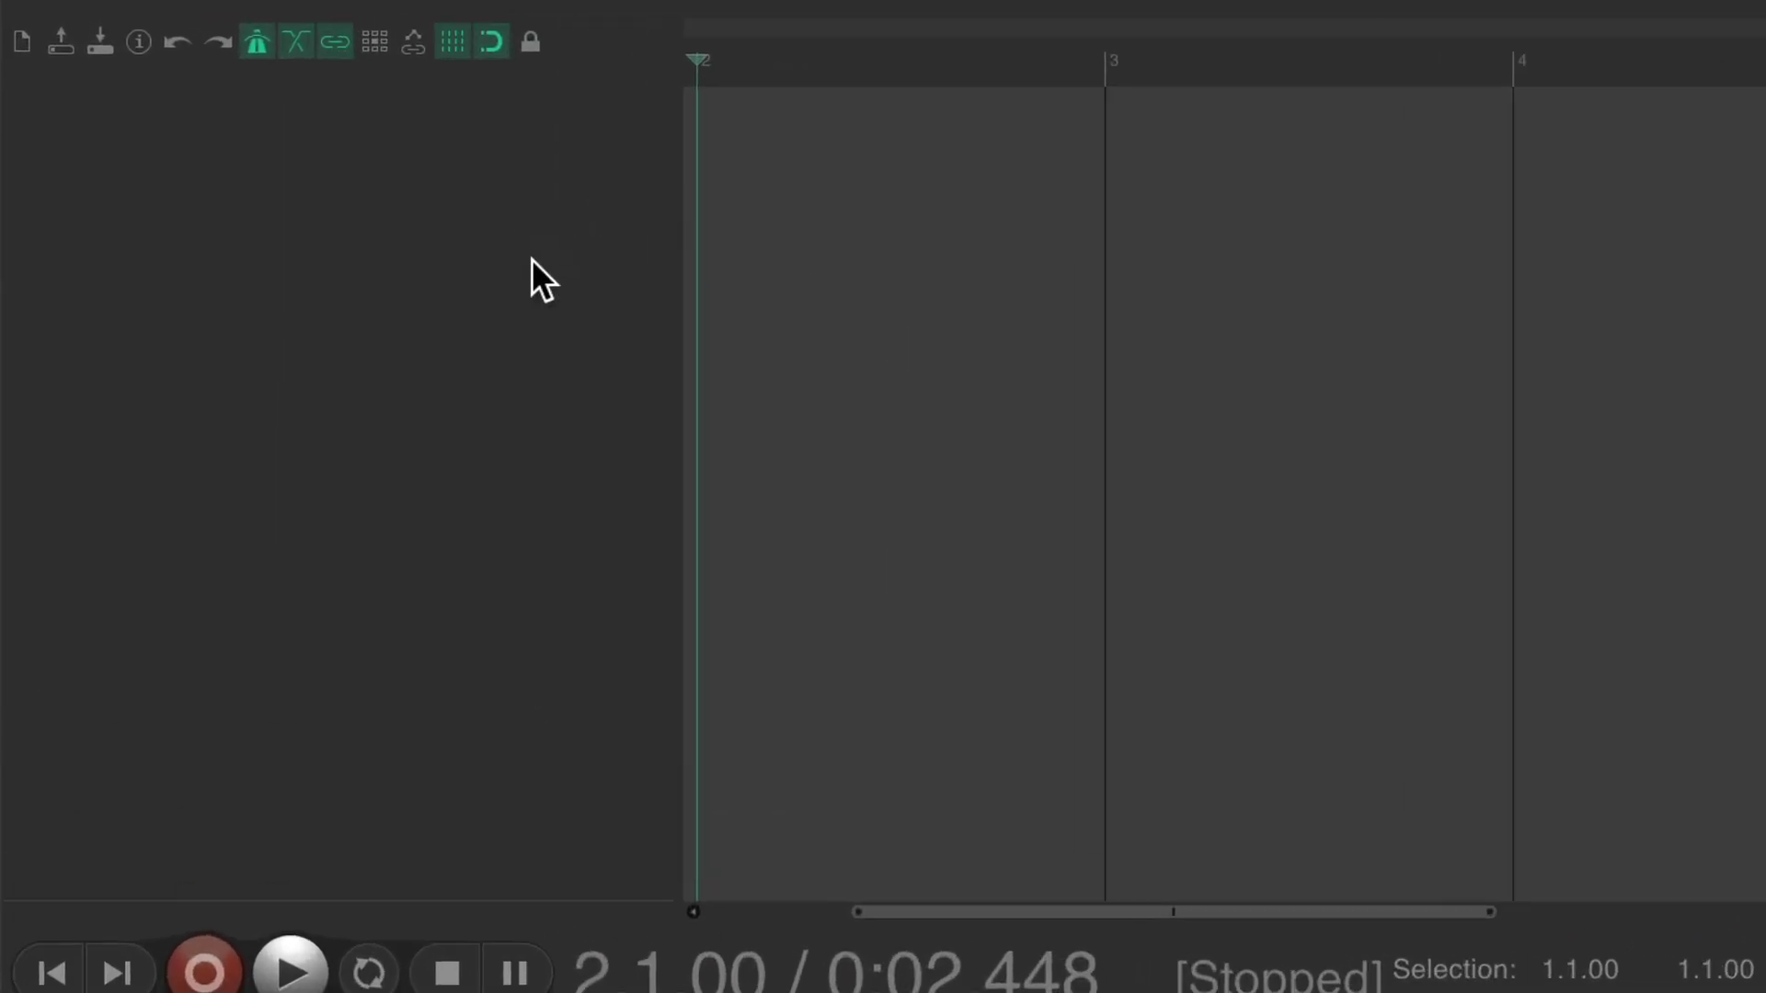
Step: Insert a new track with the VSTi: Neo Piano (Piano One) instrument from the Instruments list
right_click(596, 301)
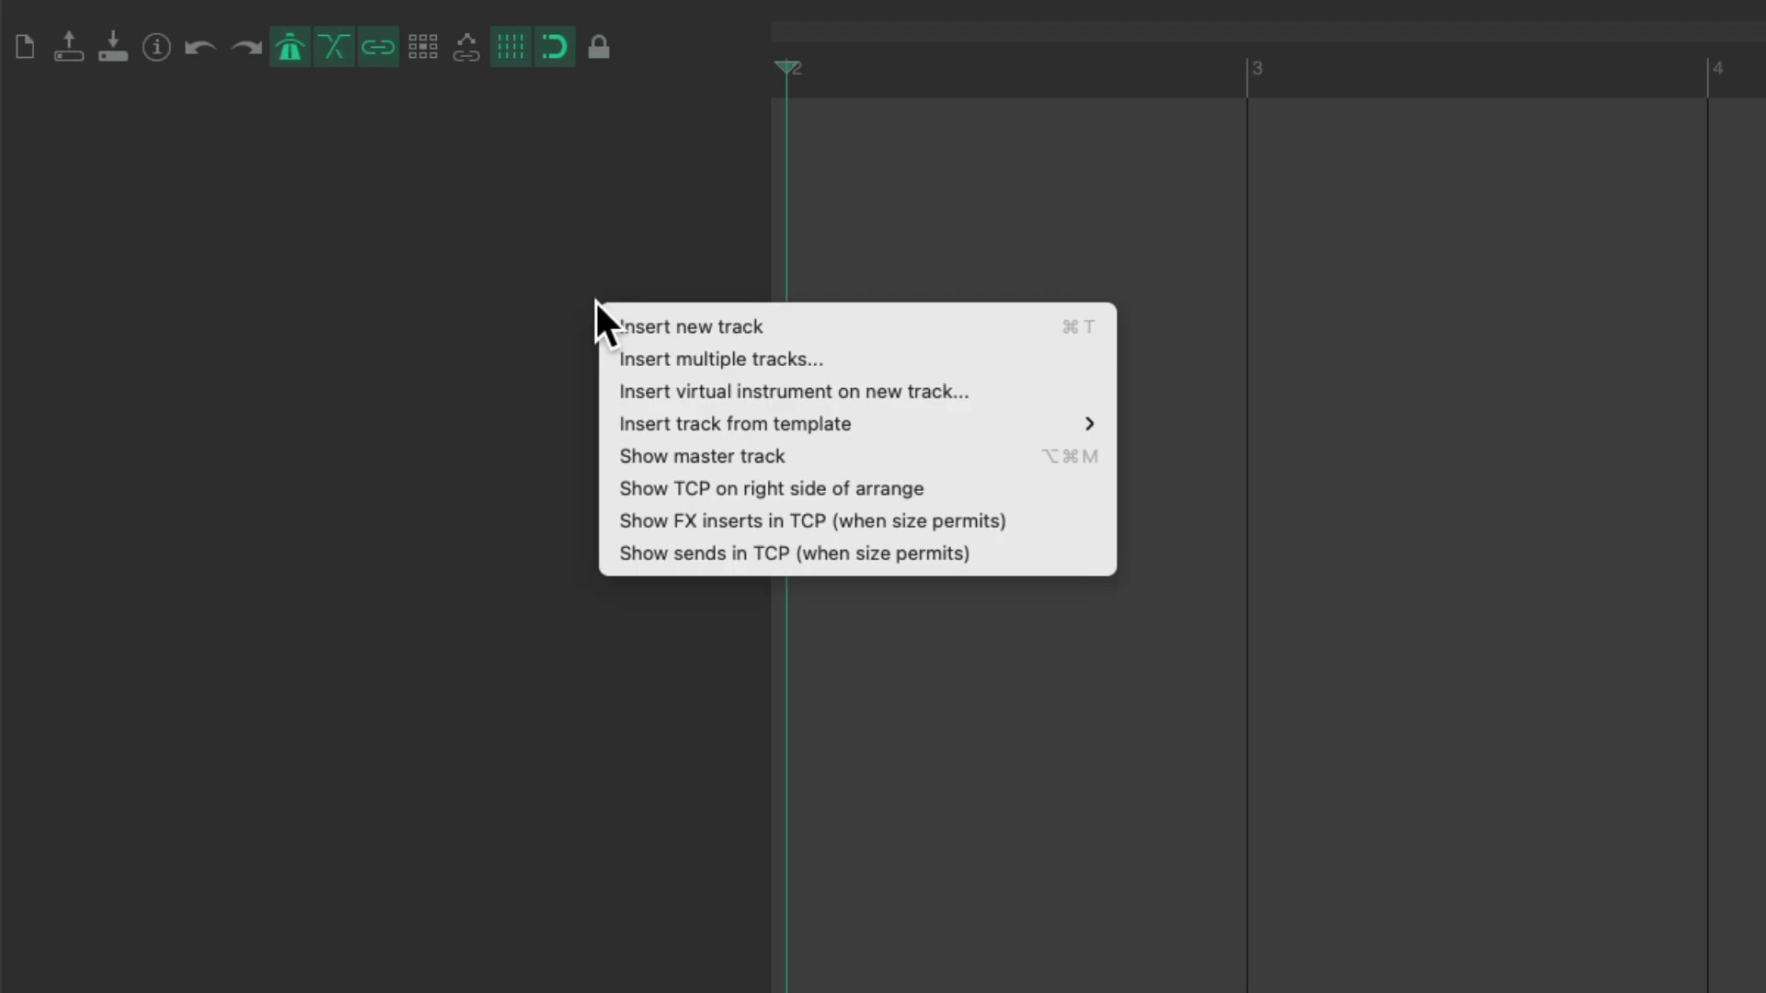
left_click(601, 390)
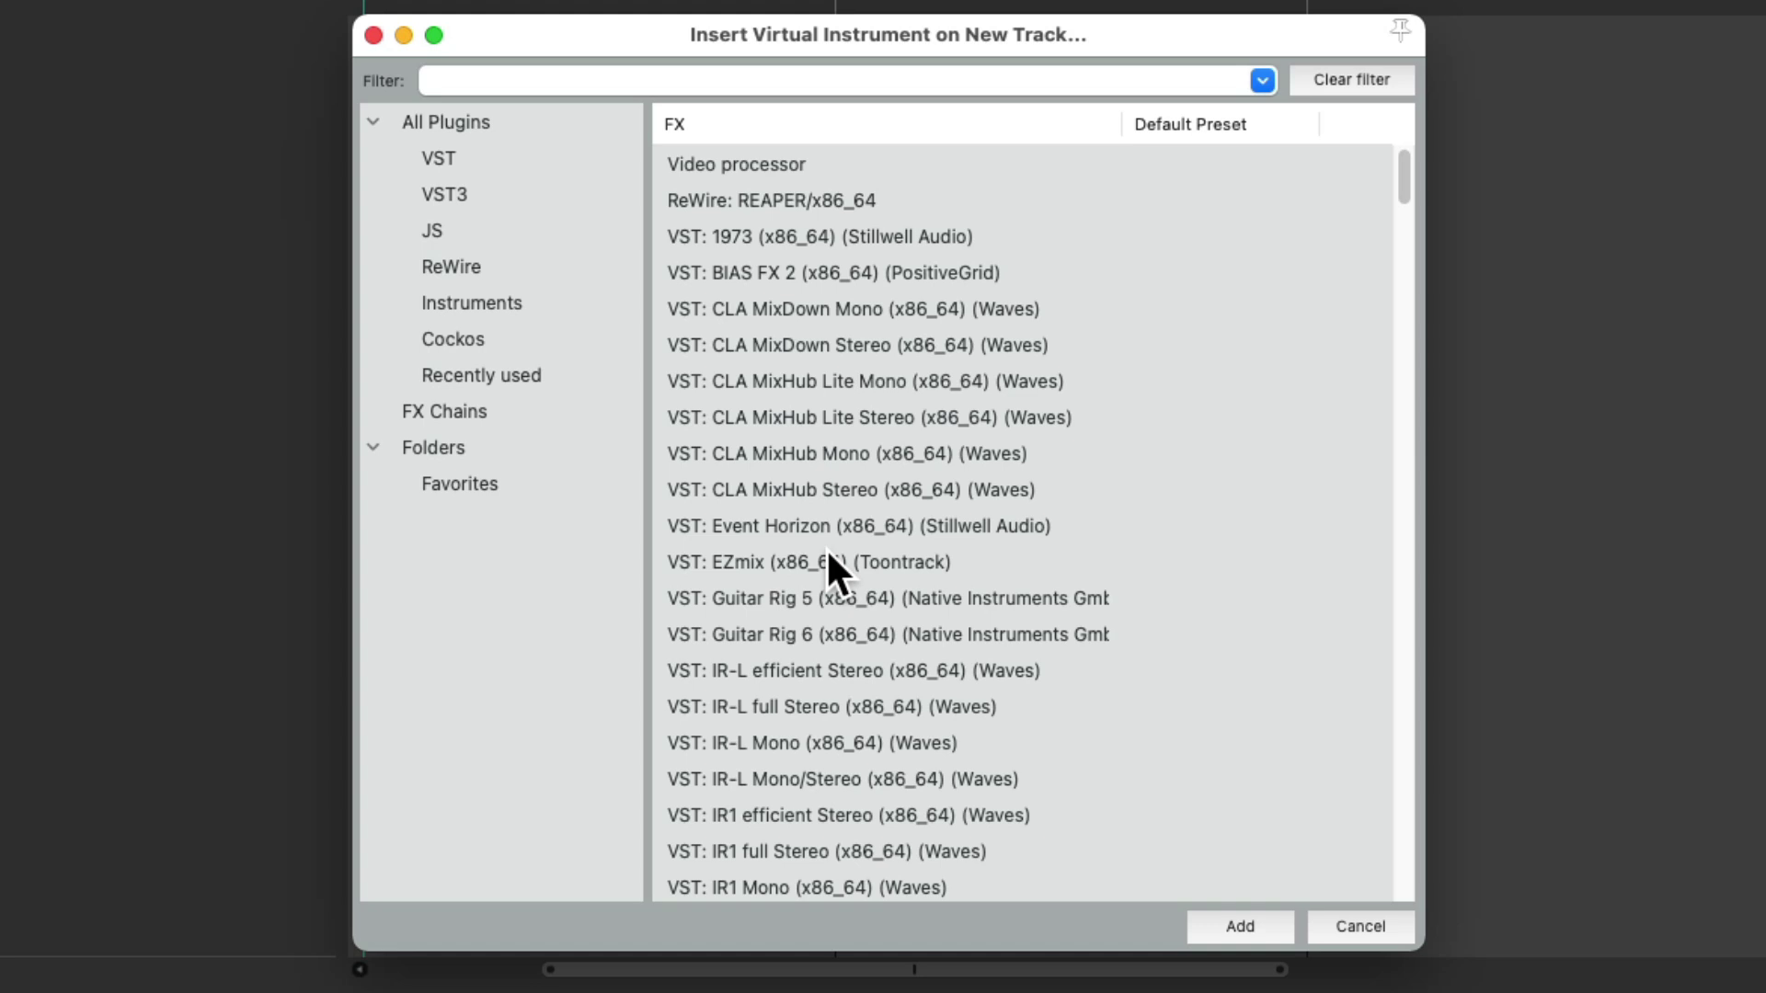
left_click(585, 304)
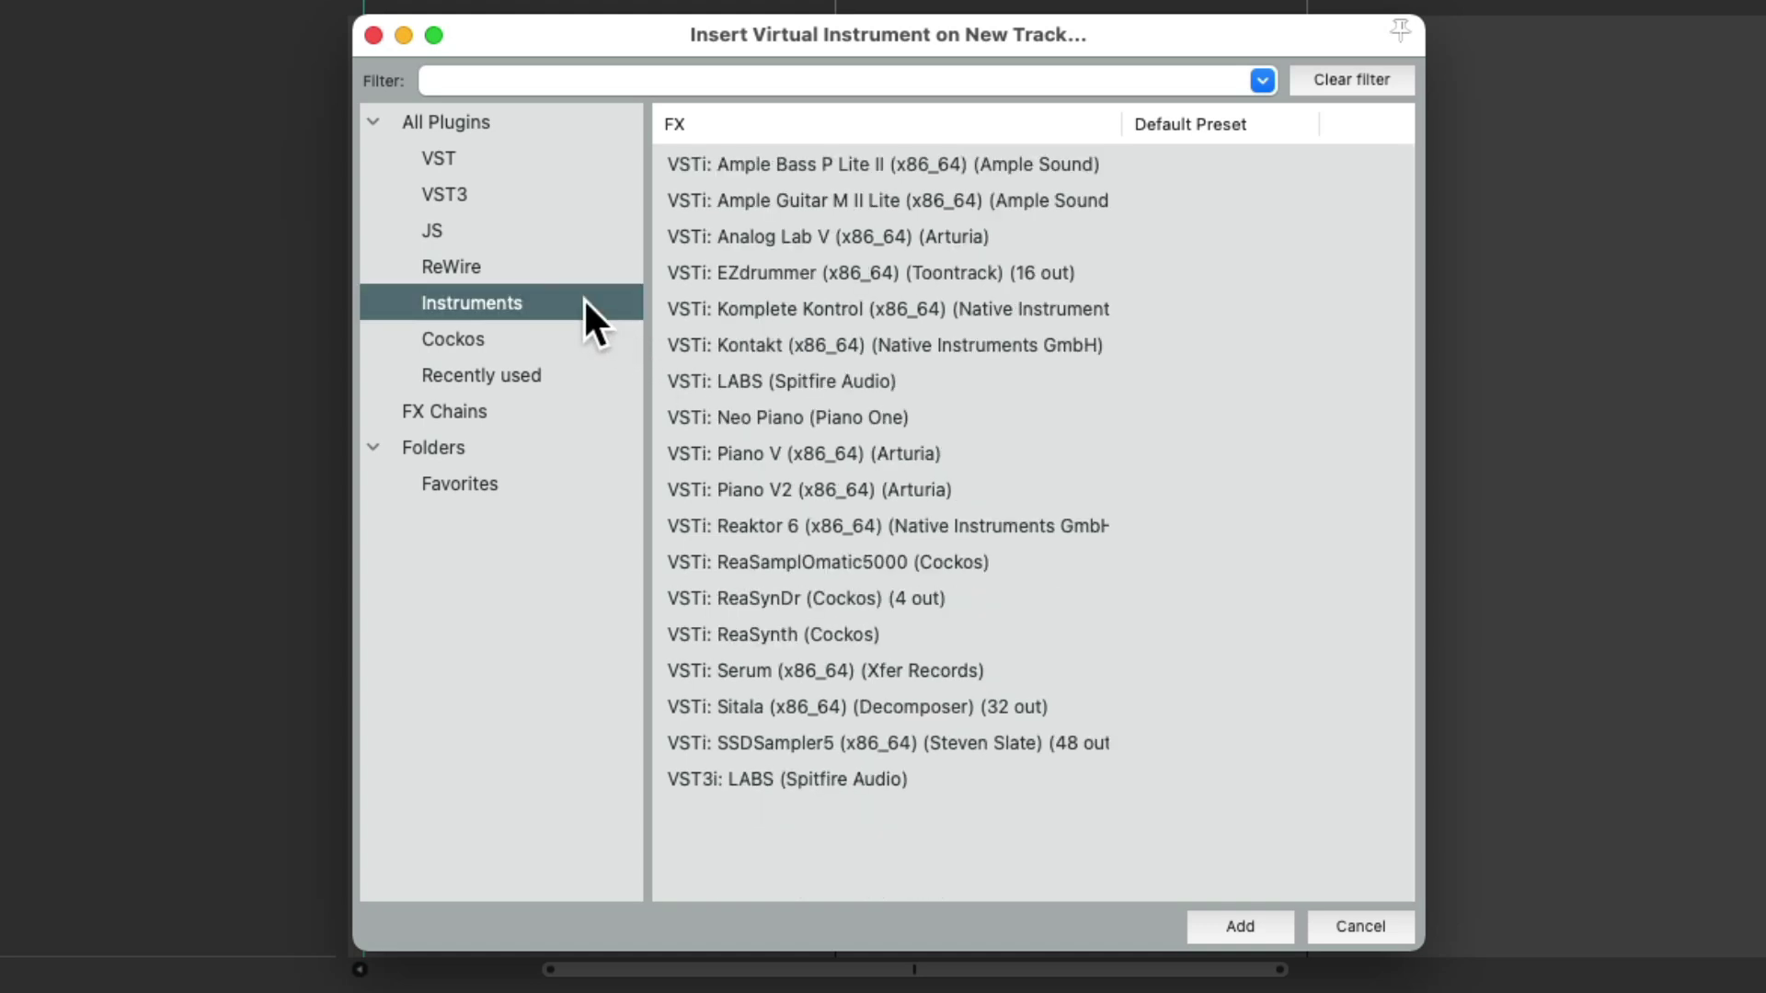
left_click(944, 411)
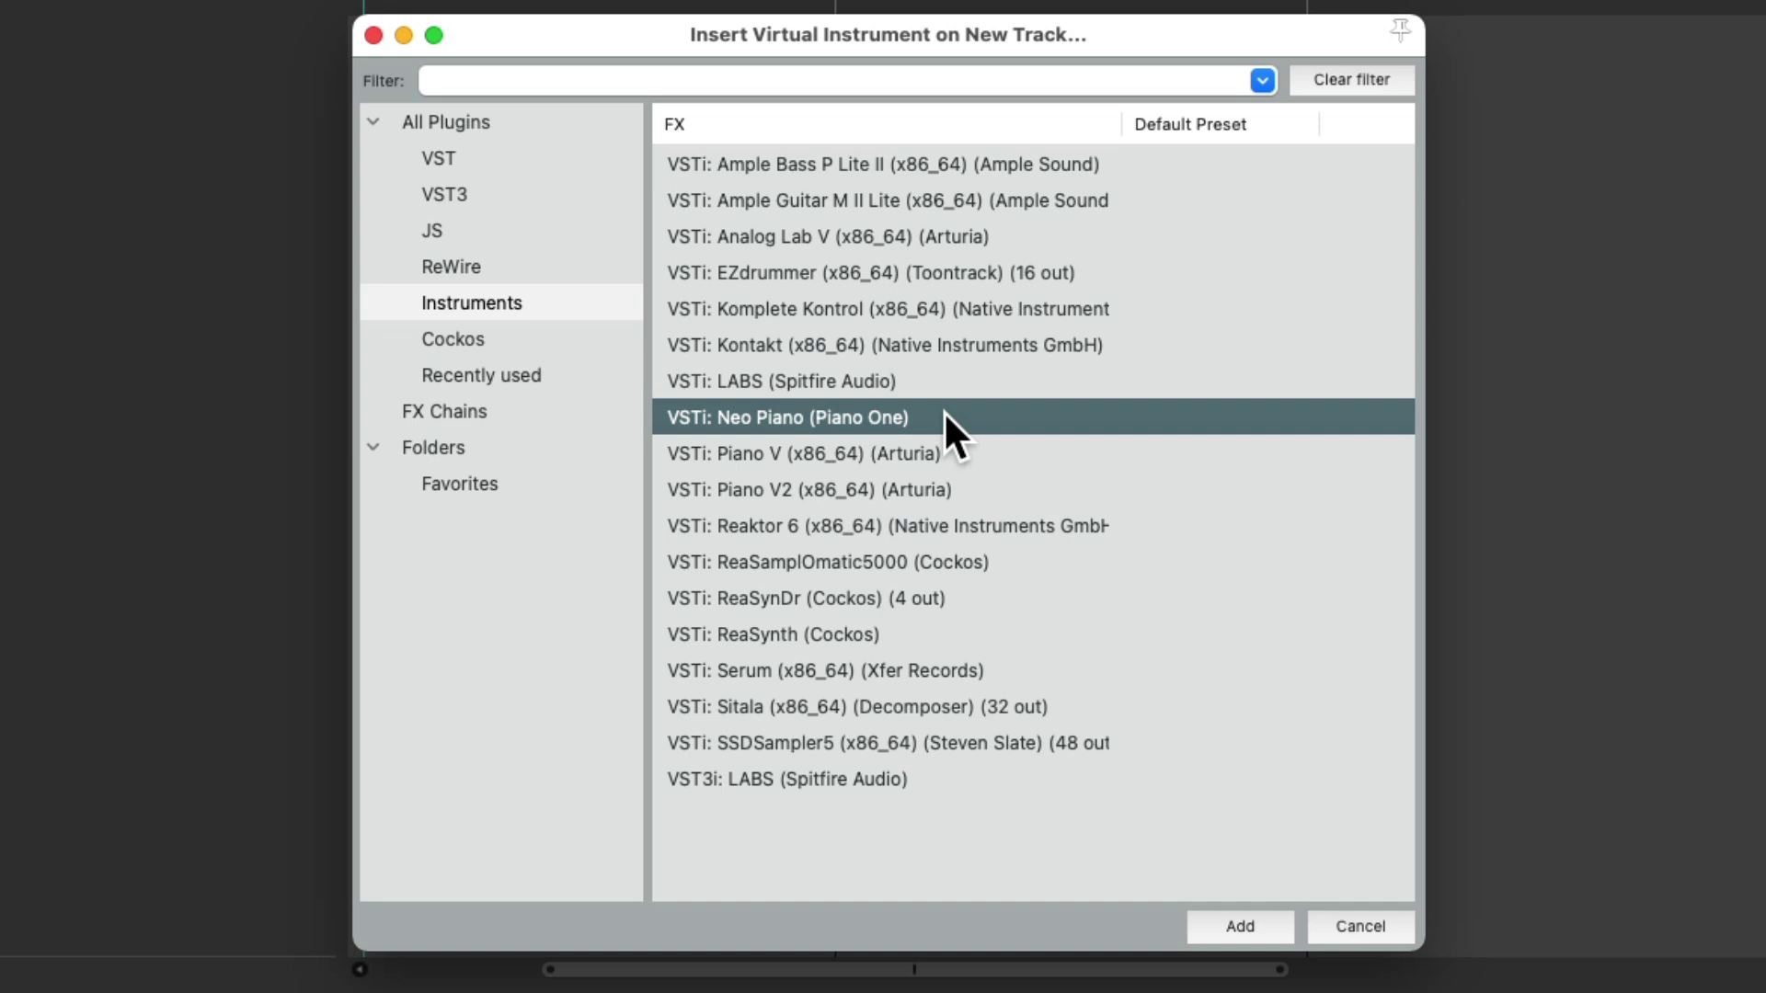
double_click(944, 417)
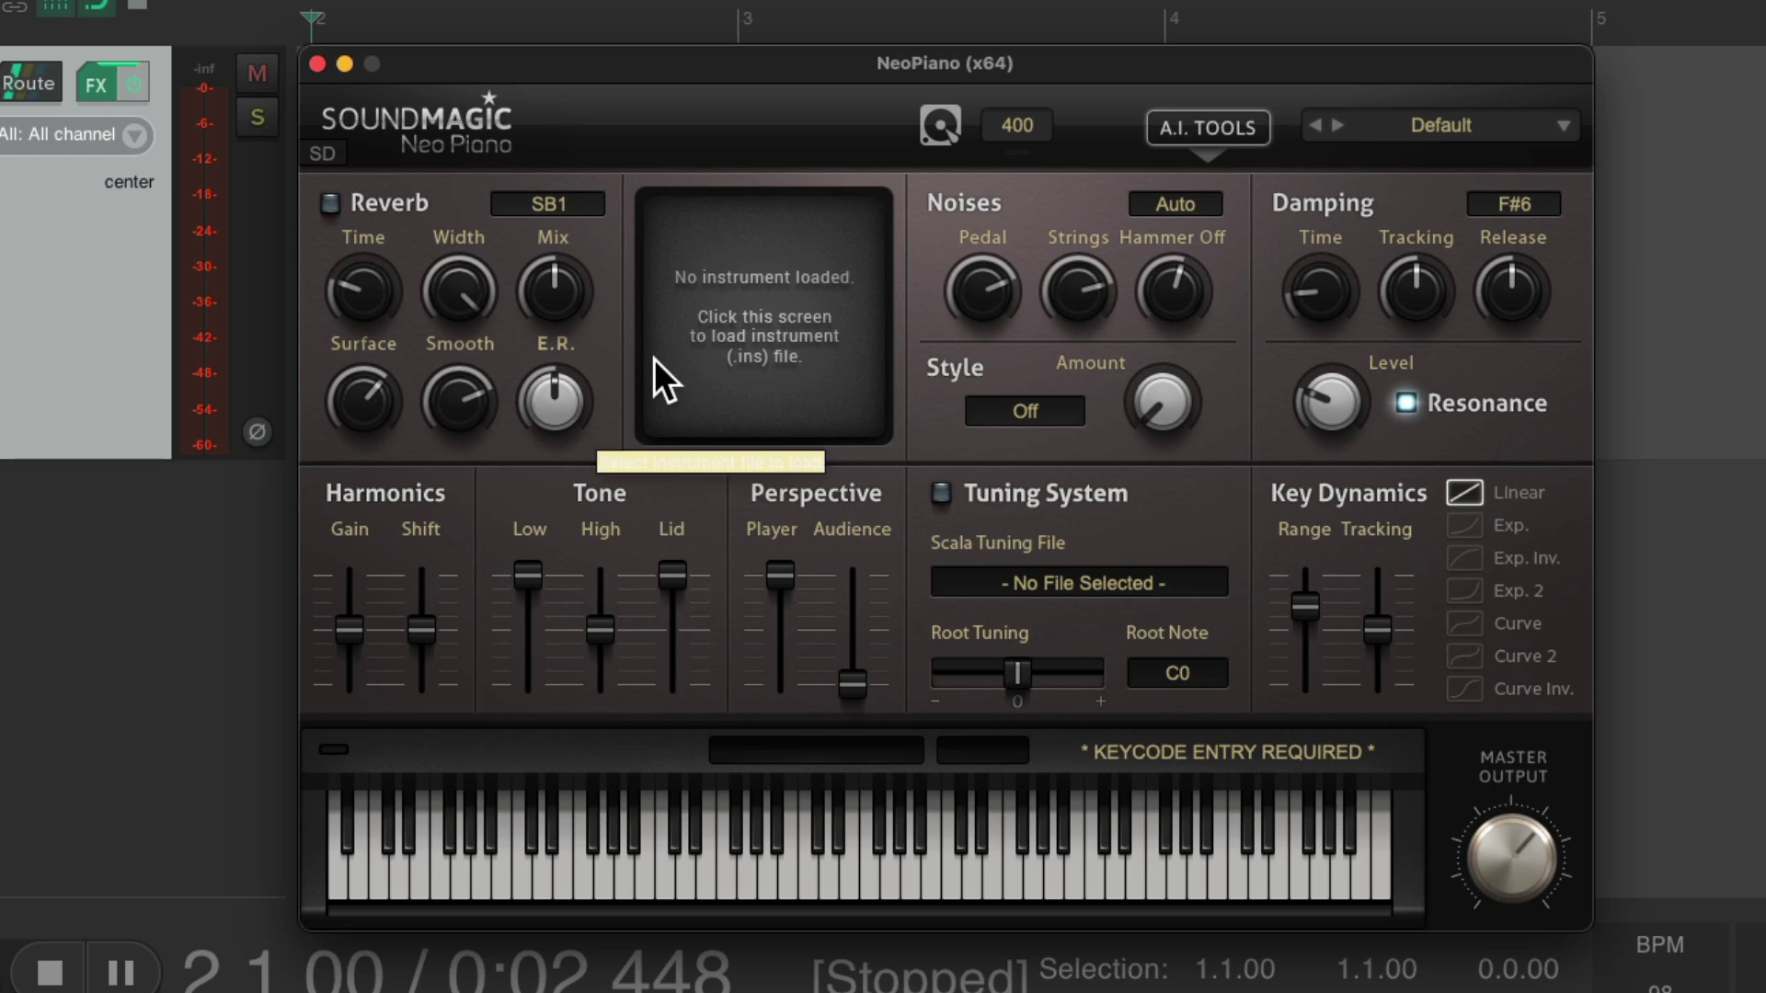
Step: Load Piano1.ins from the SampleSet folder into the NeoPiano instrument
left_click(742, 401)
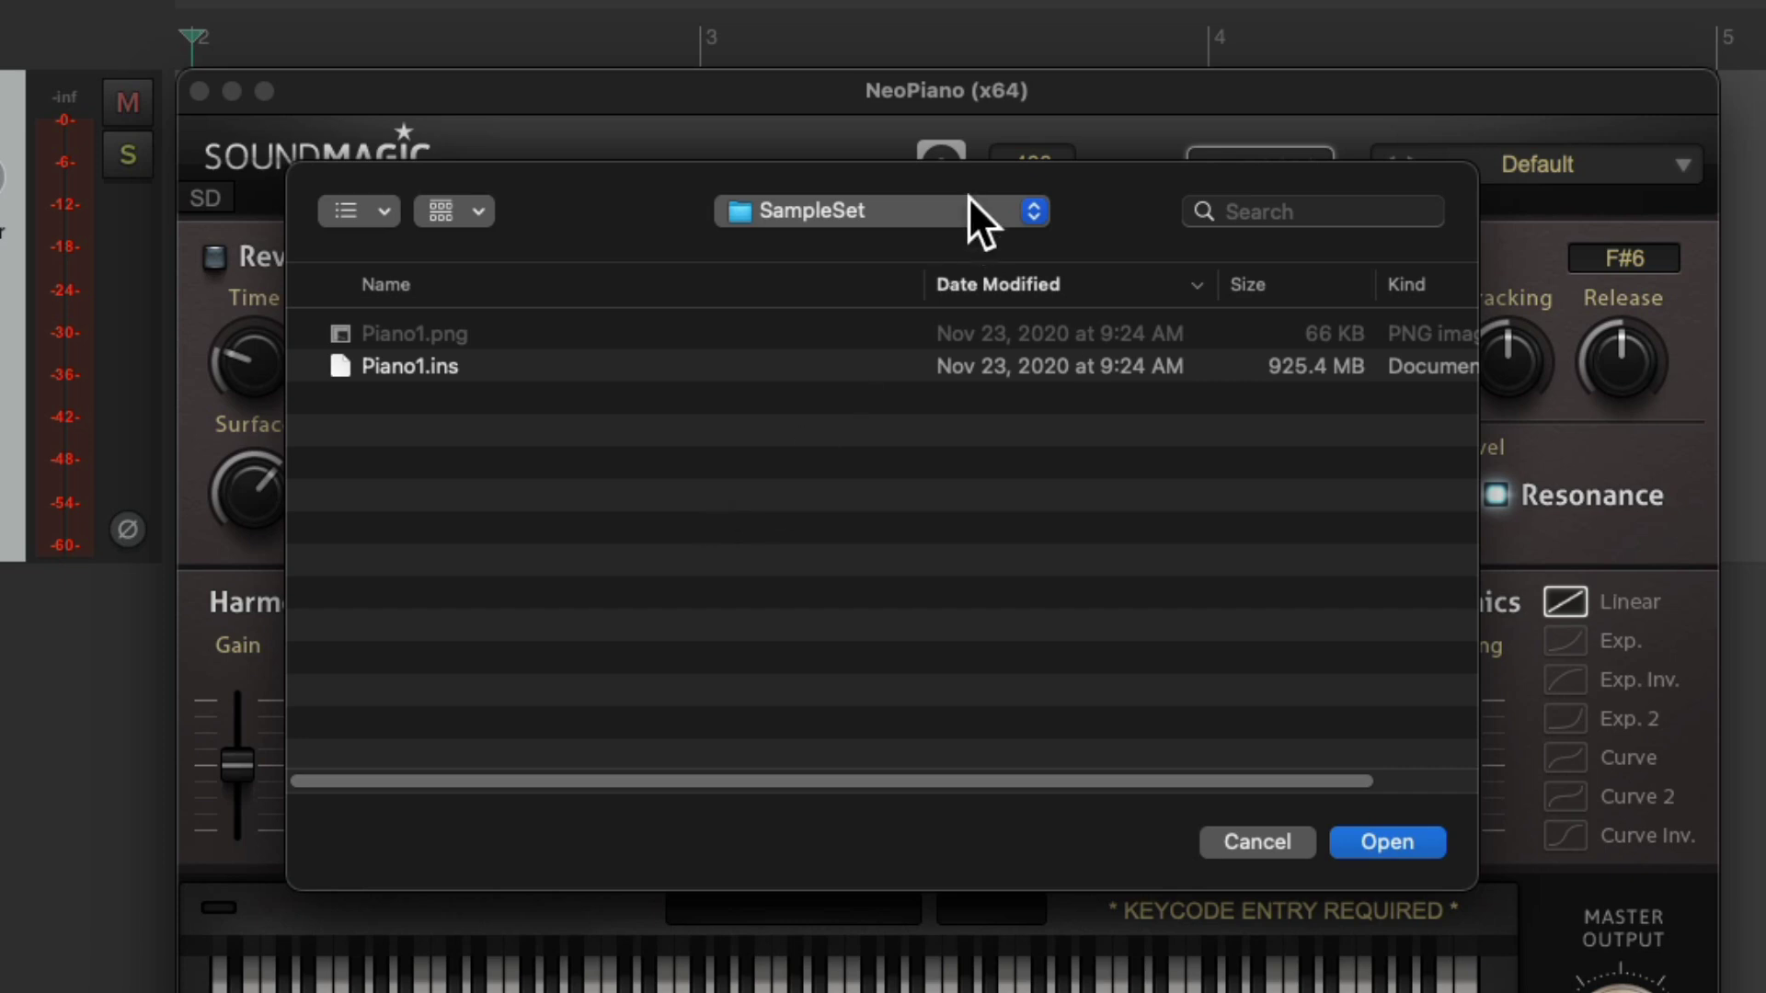
left_click(521, 371)
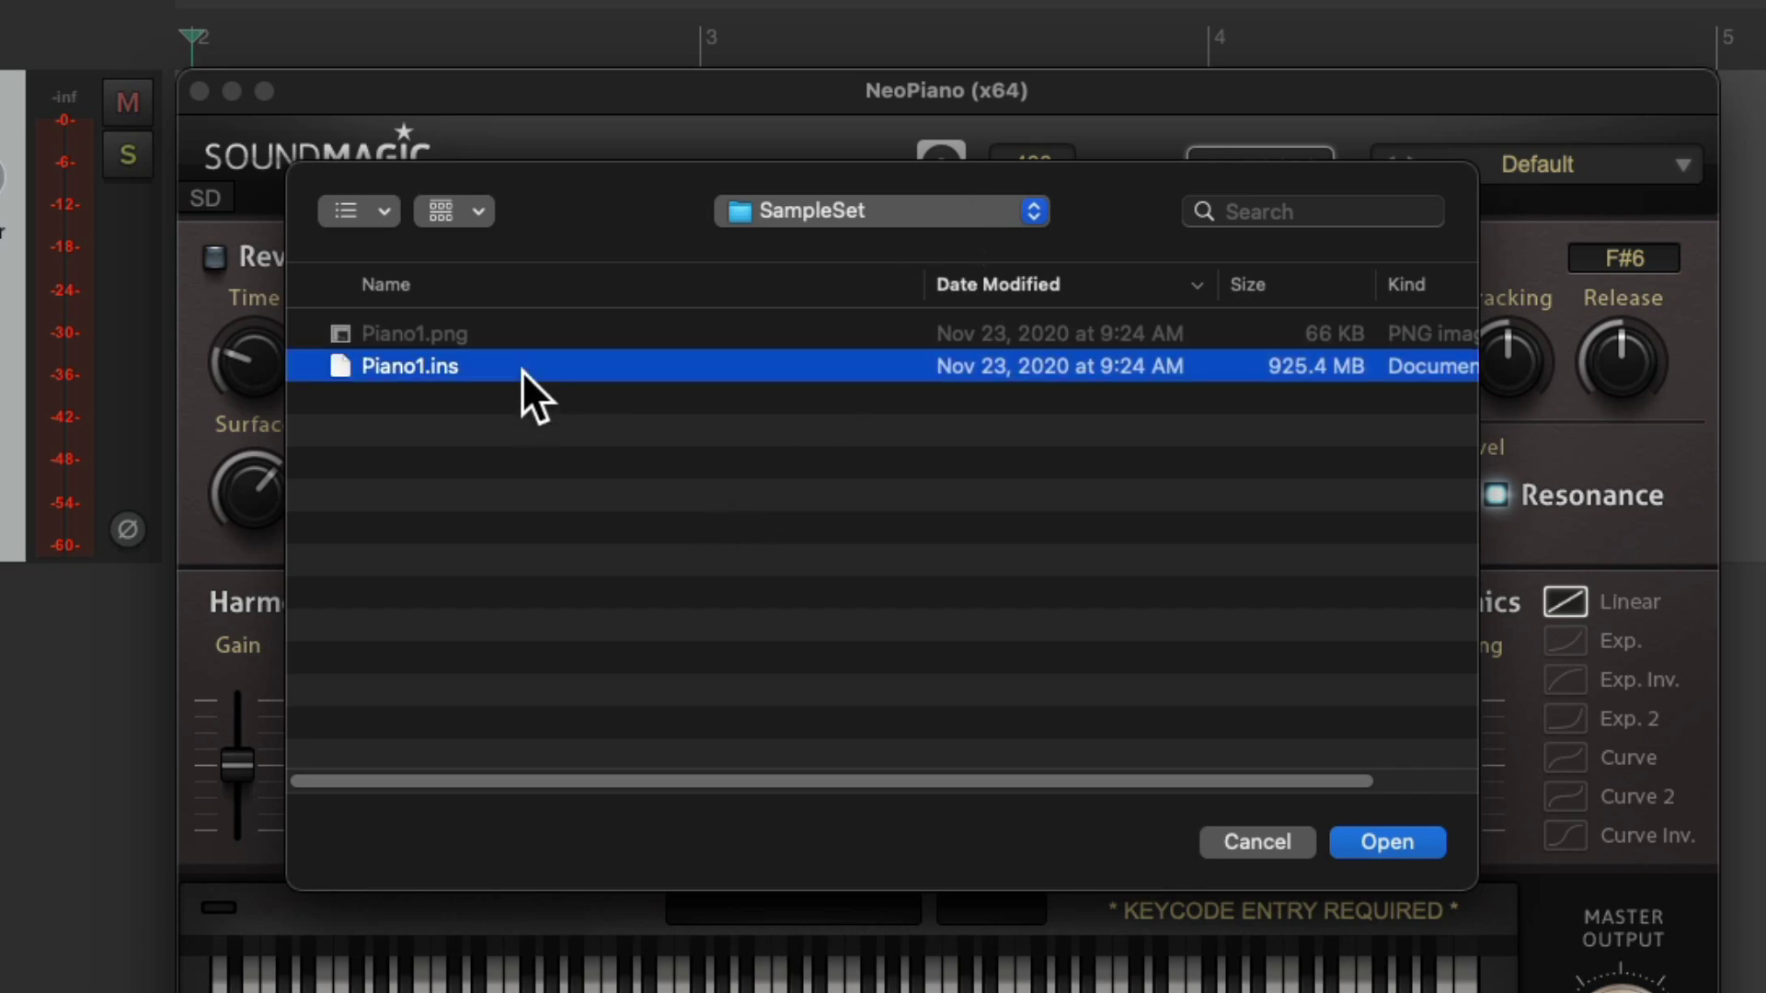
double_click(522, 372)
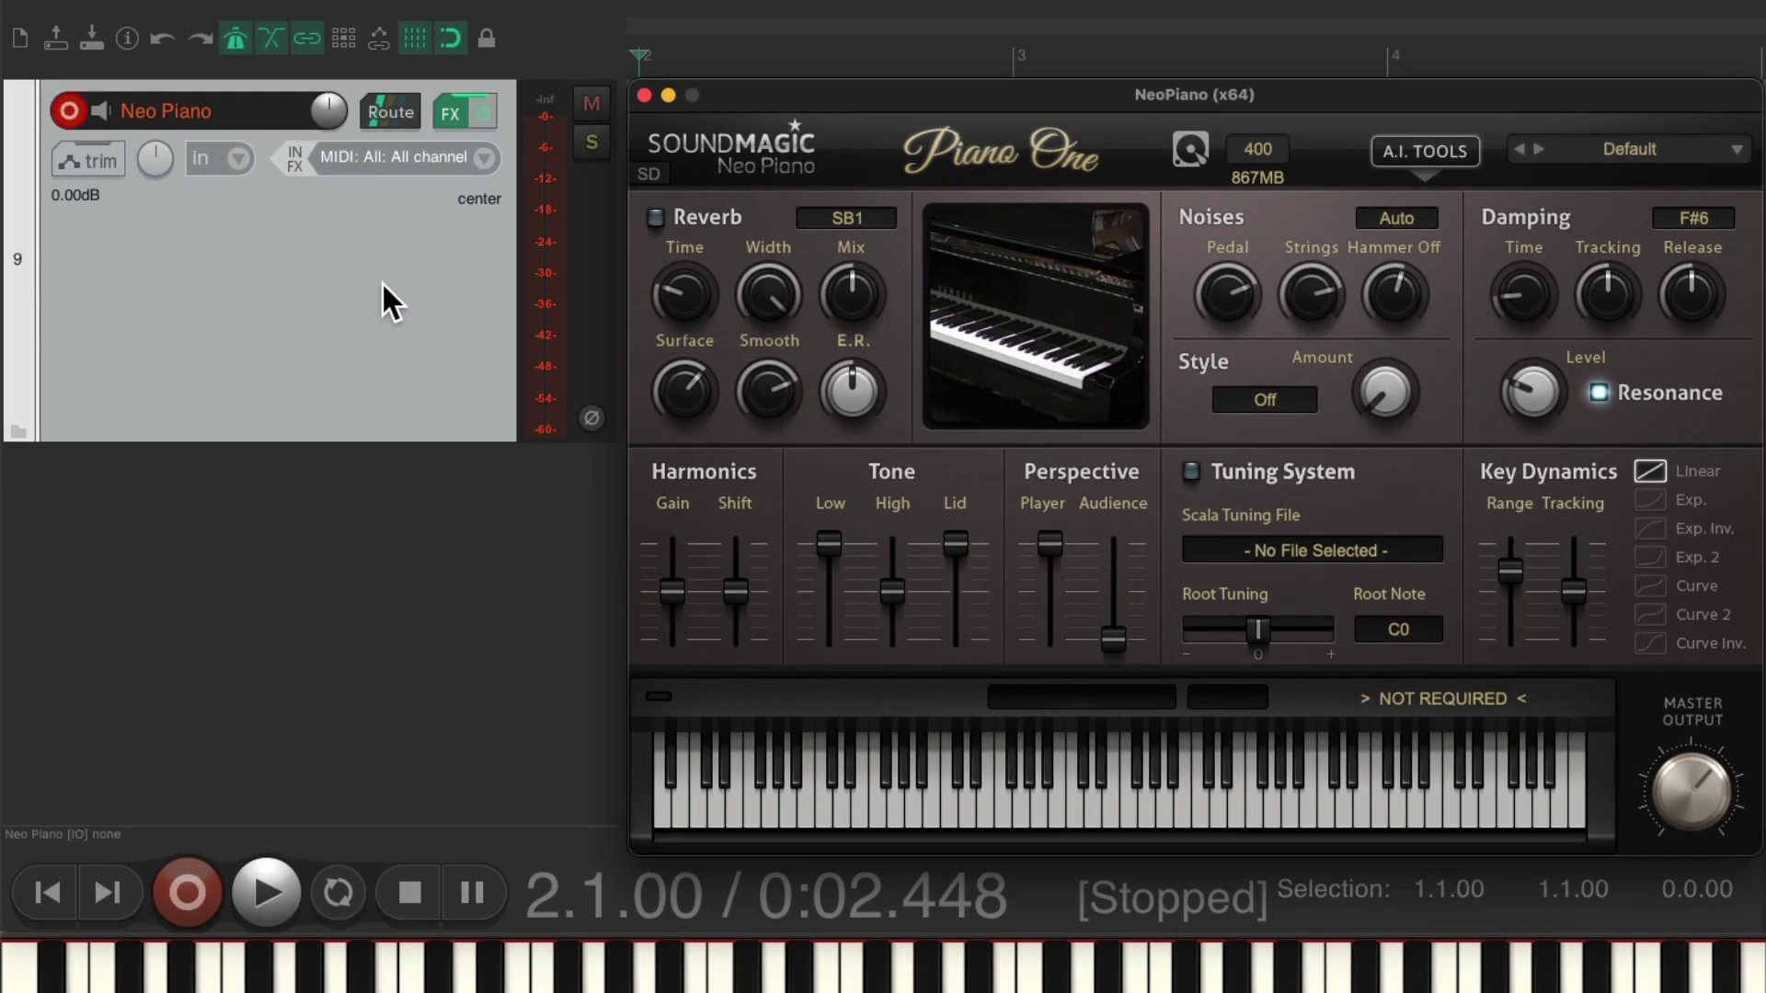
Step: Save the Neo Piano track as the 'Piano One' track template, then delete the track
right_click(383, 281)
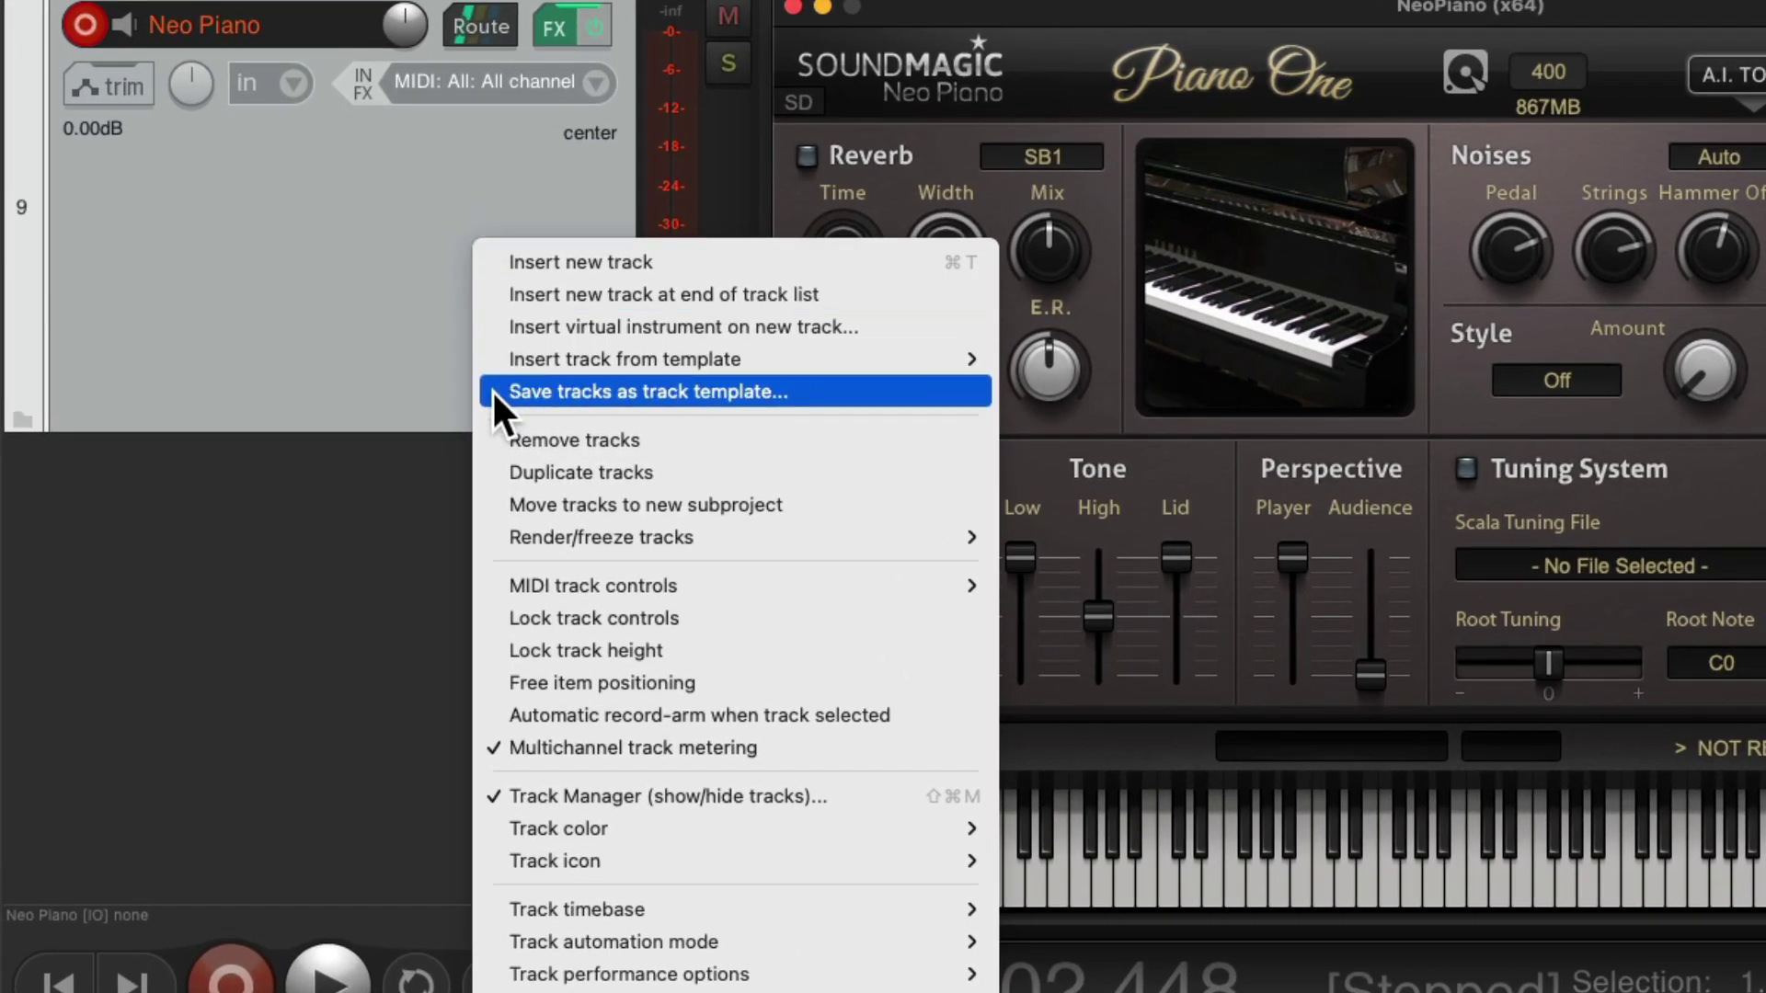
left_click(491, 389)
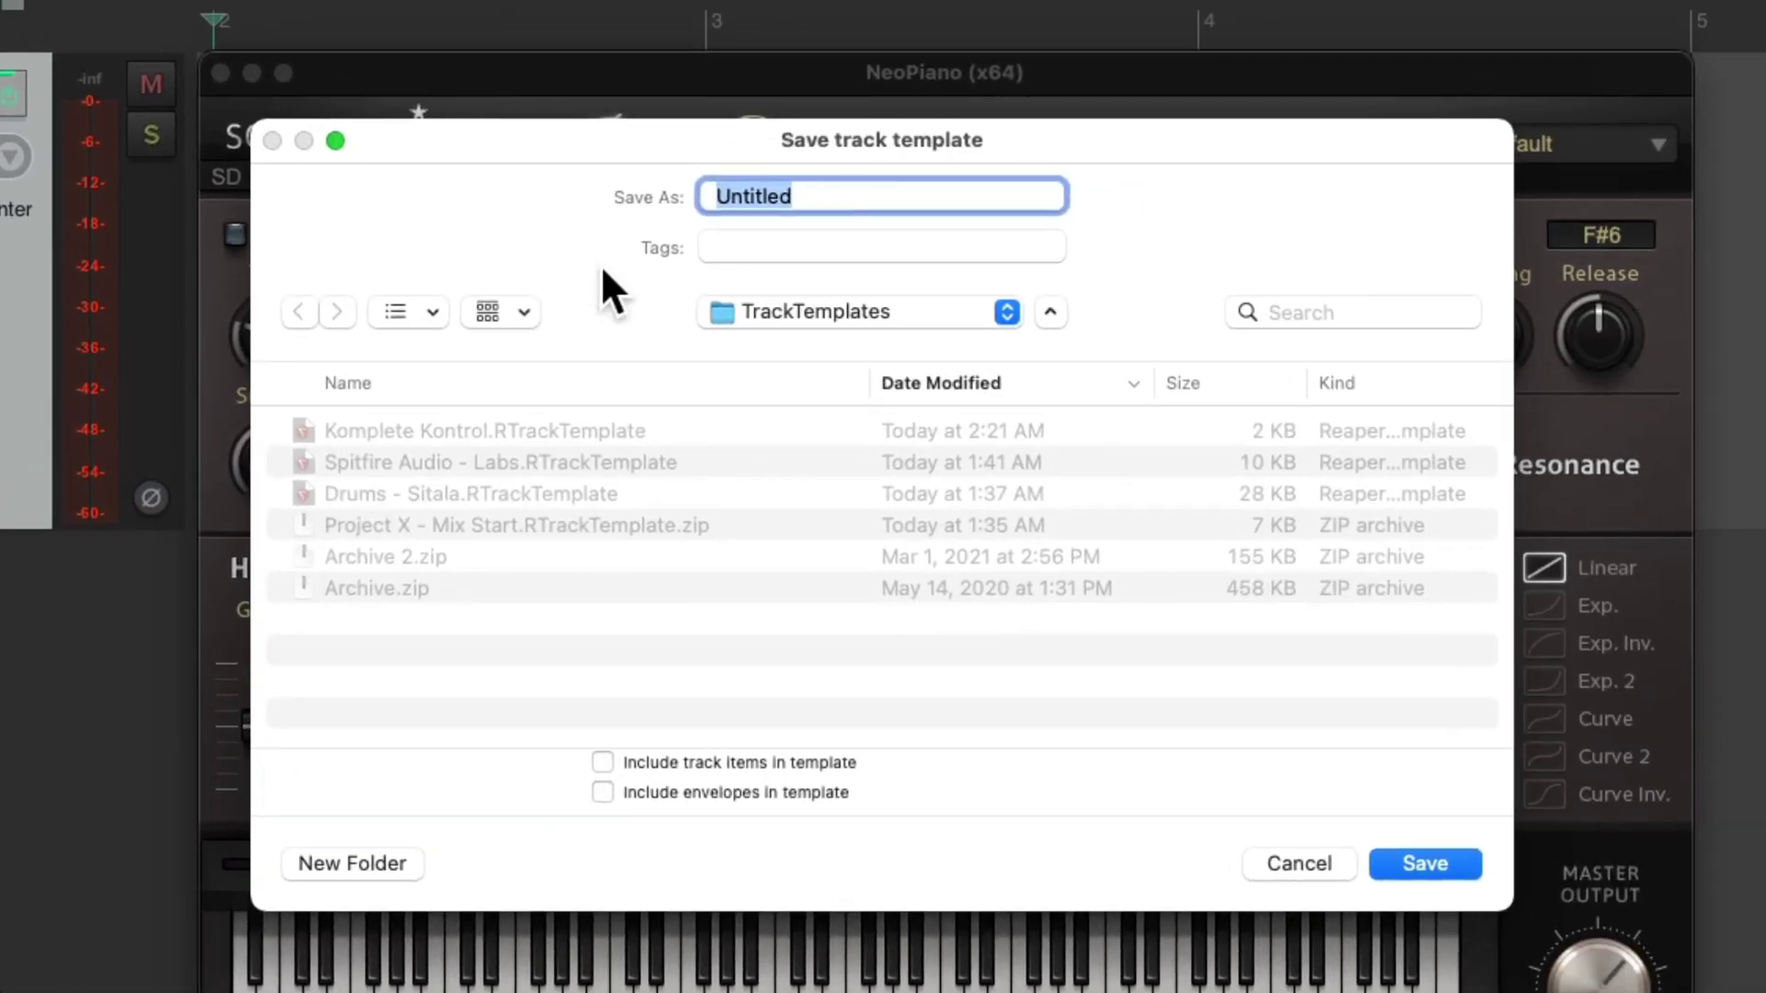
type("Piano One")
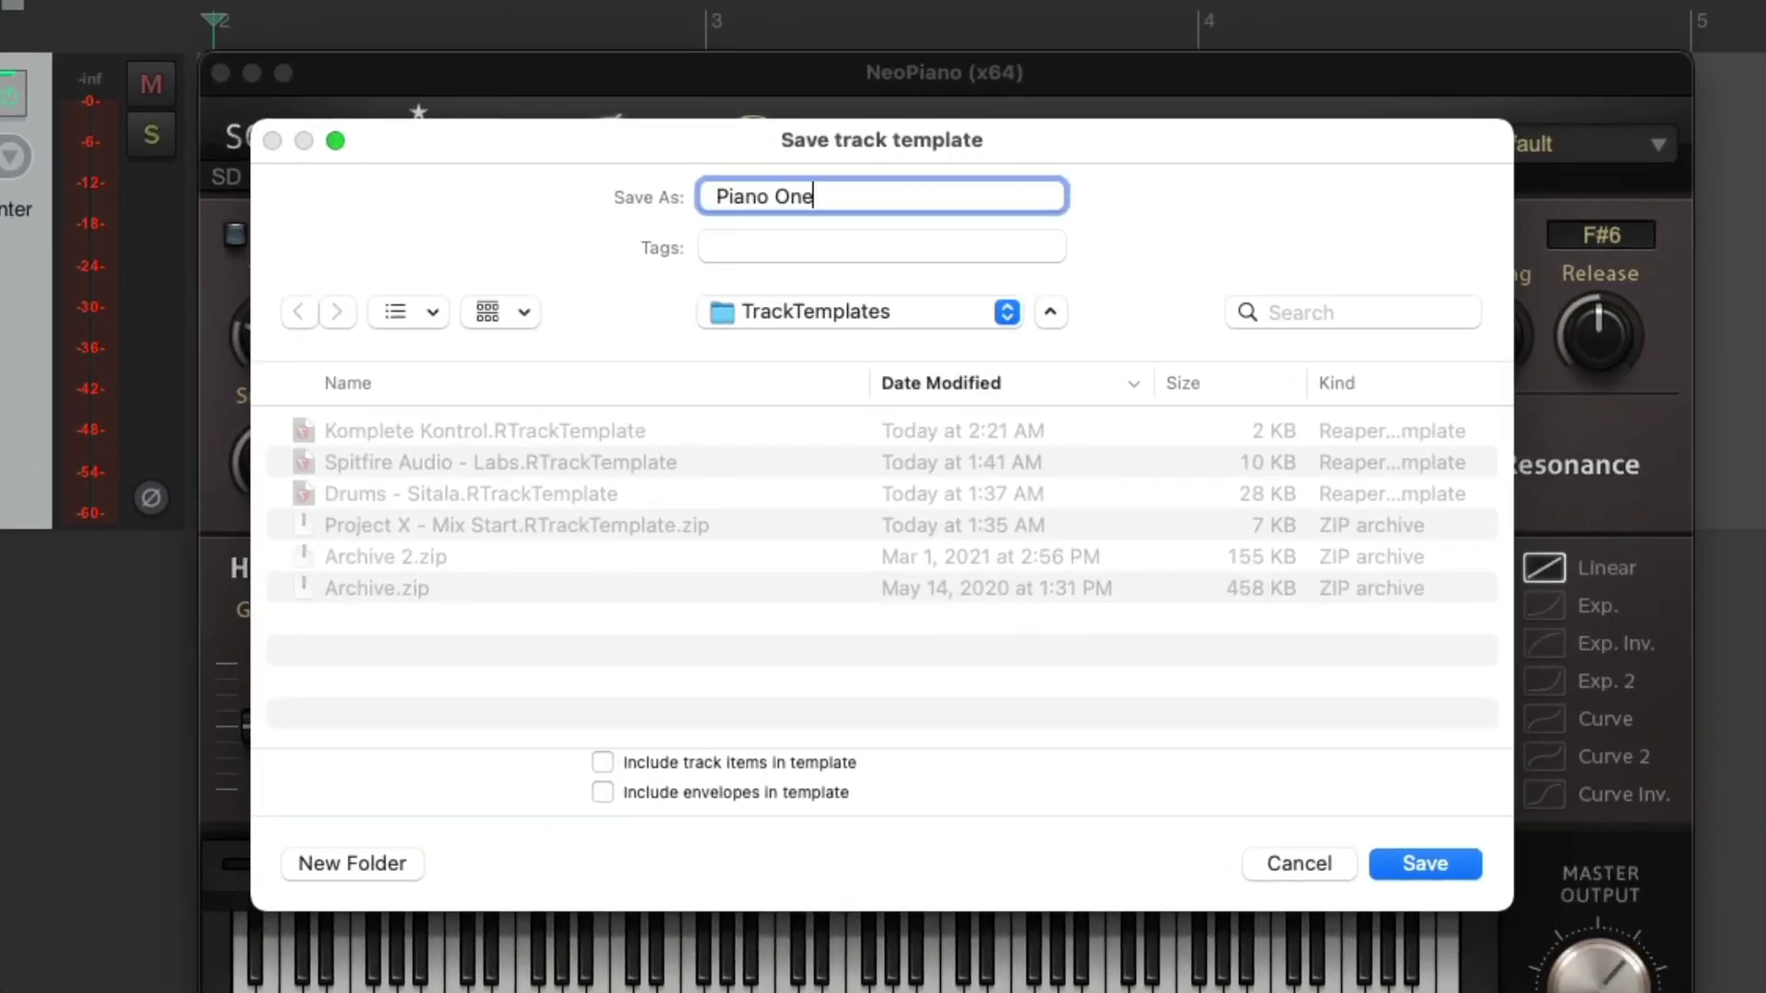
key("Return")
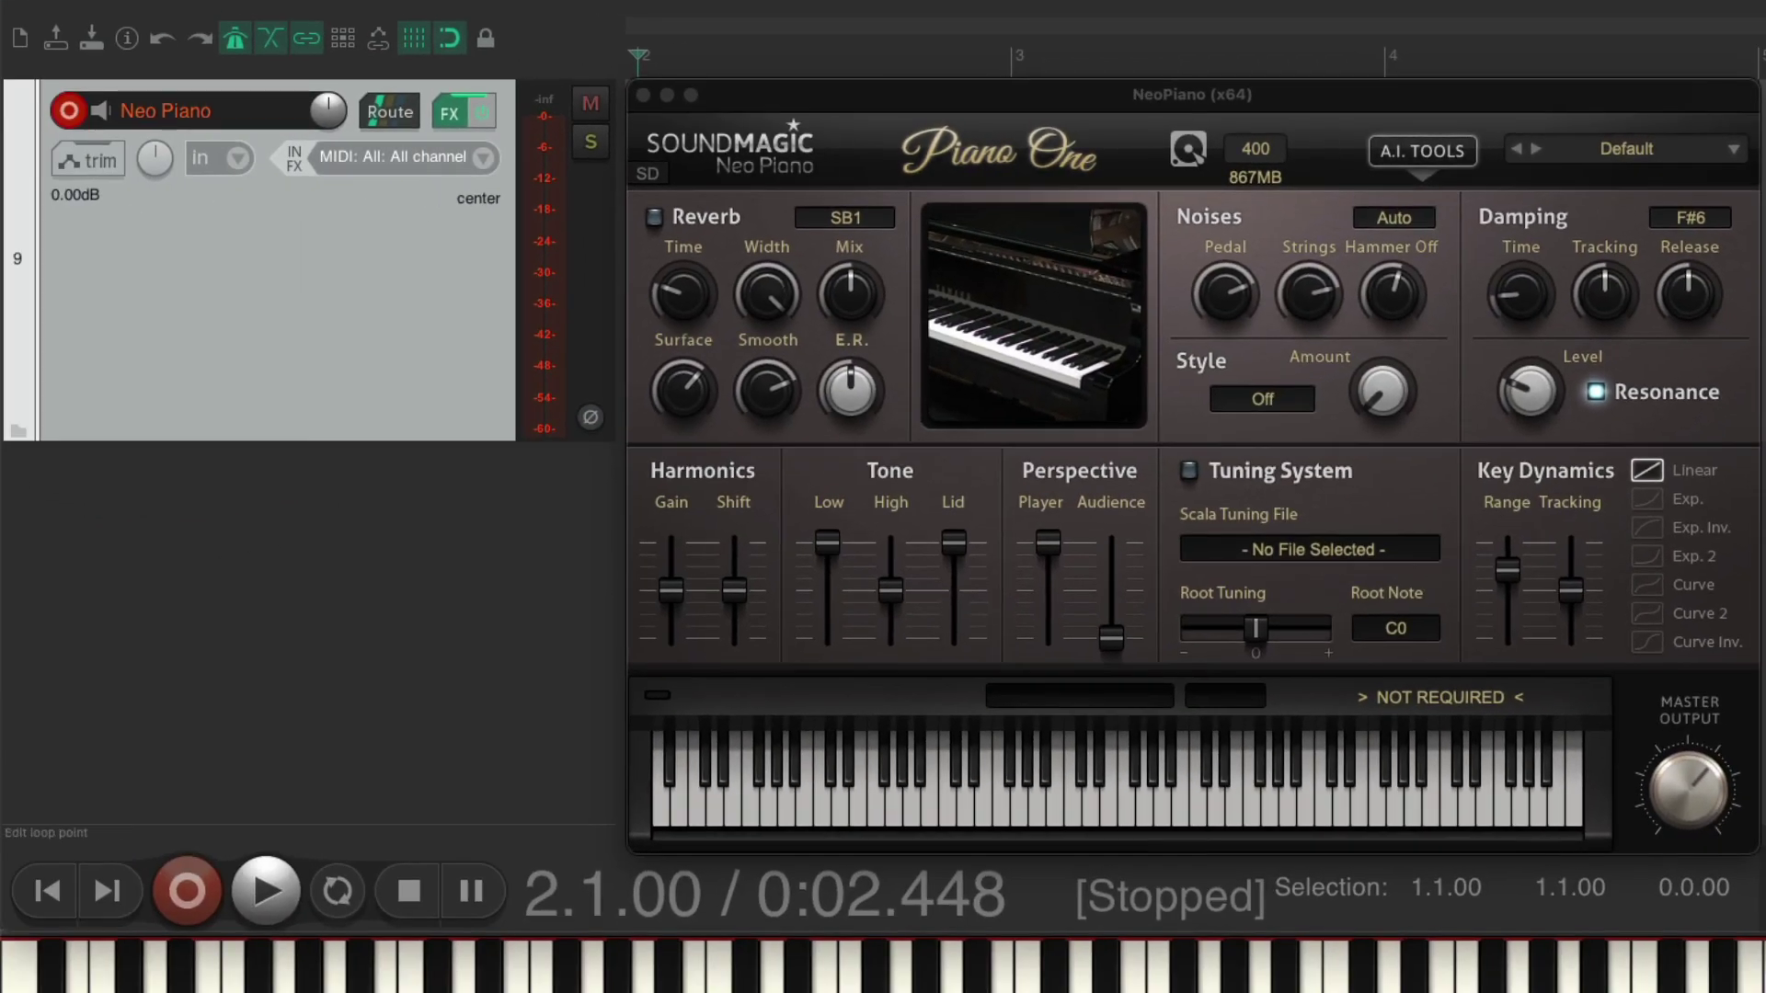
key("Delete")
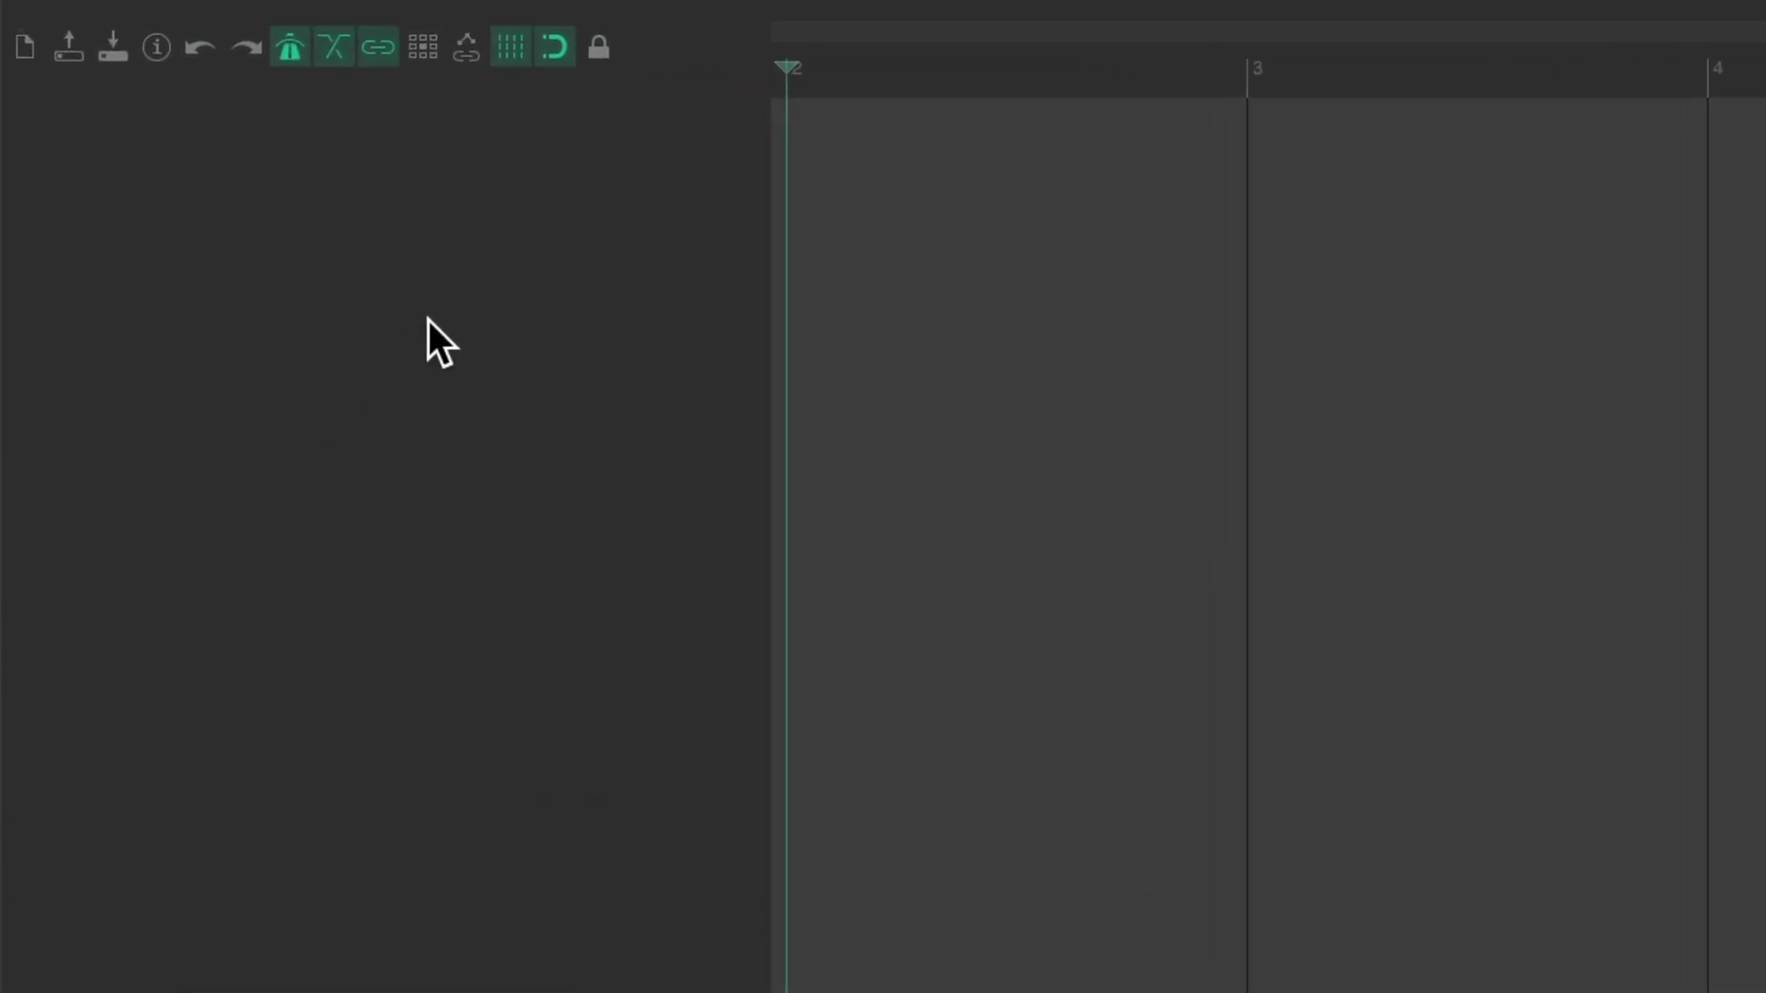
Step: Insert a track from the 'Piano One' track template
right_click(429, 320)
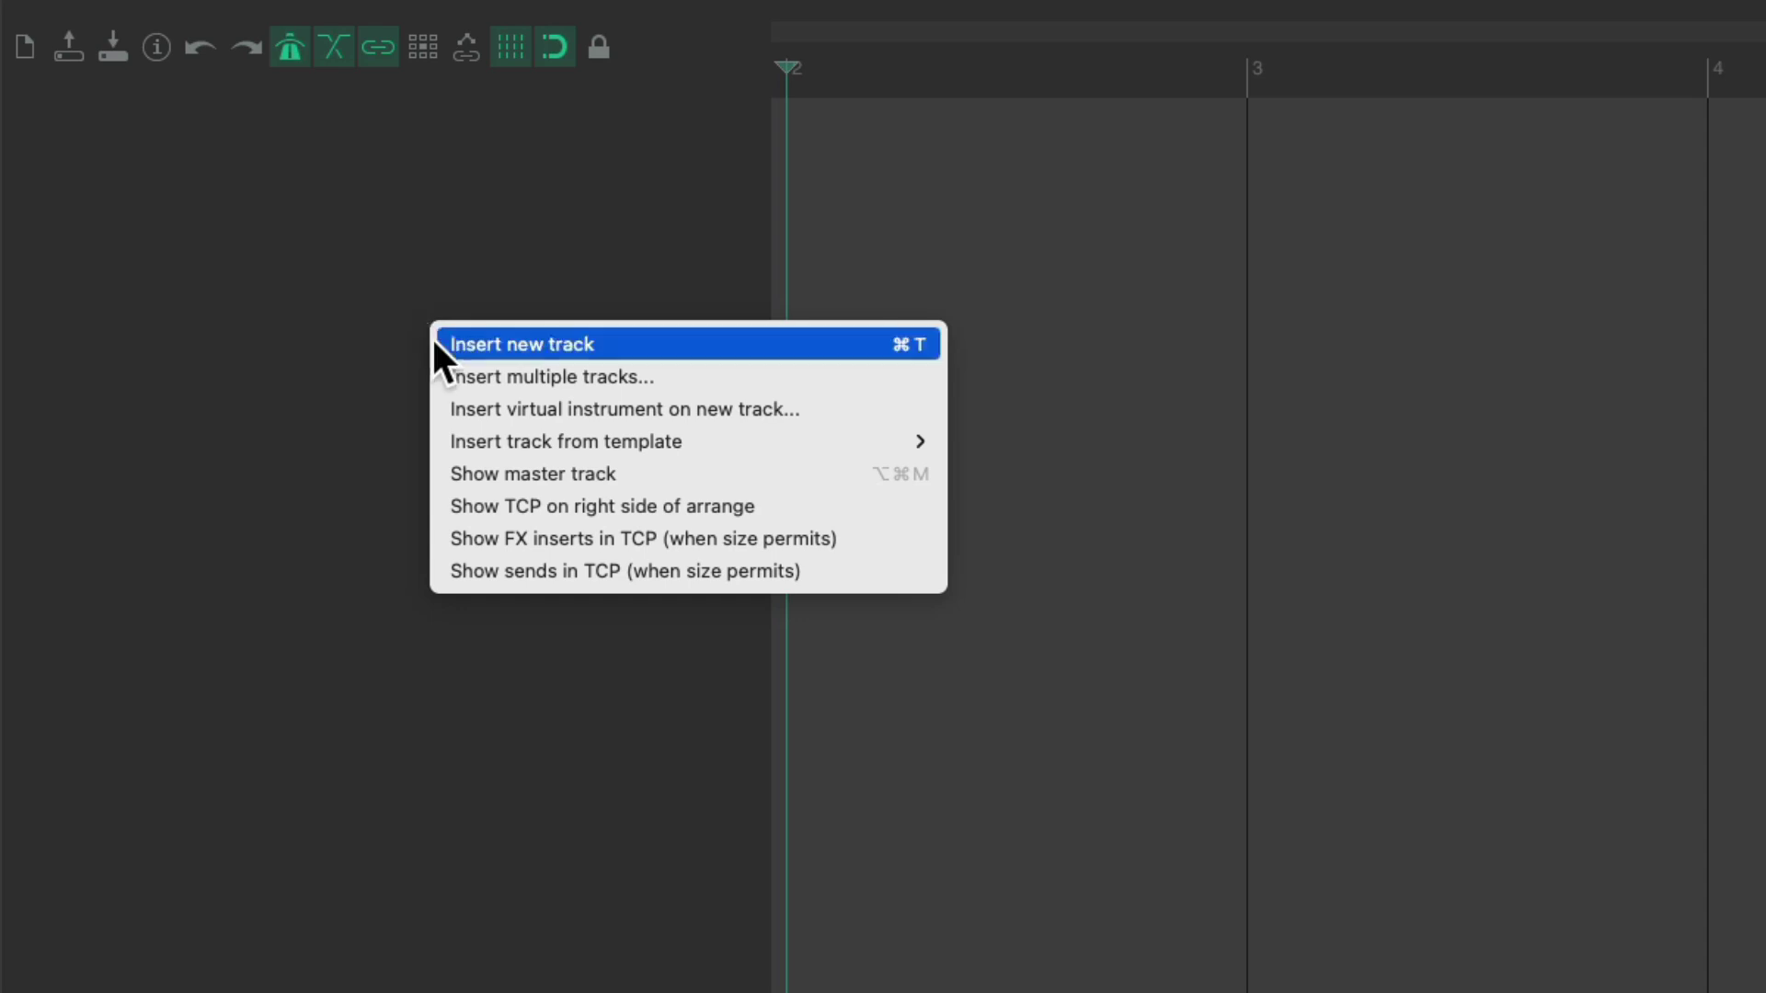
mouse_move(439, 439)
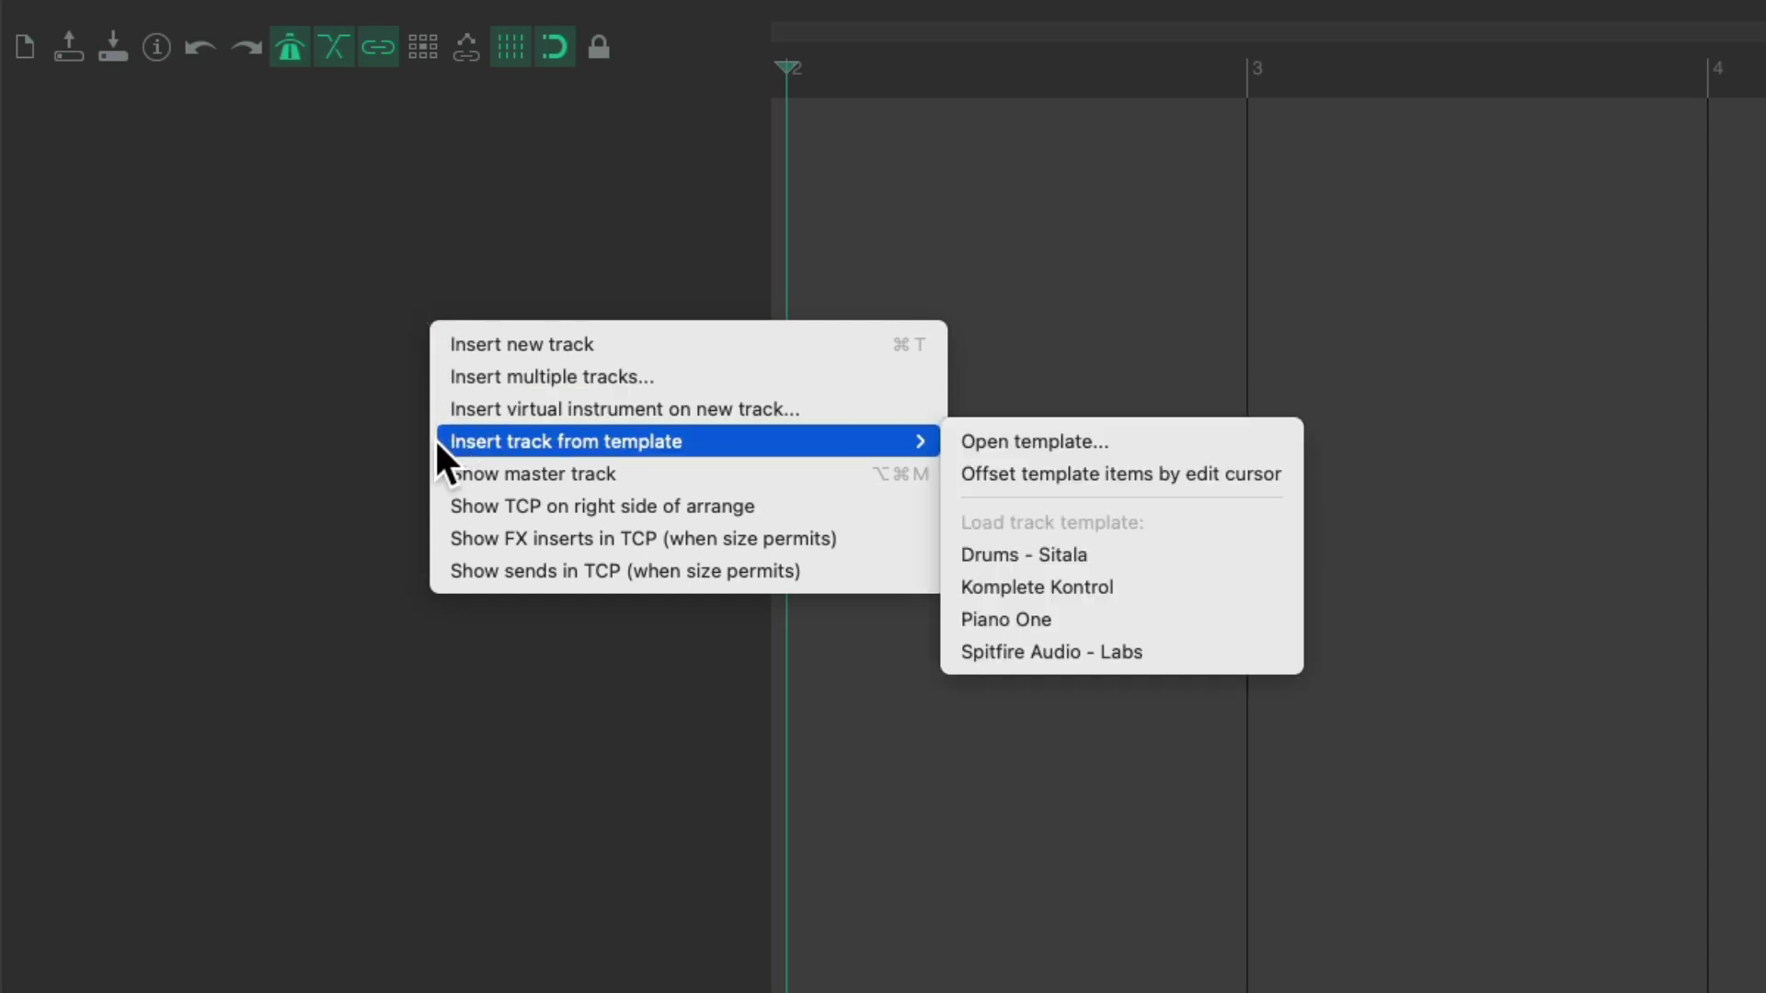
left_click(1228, 618)
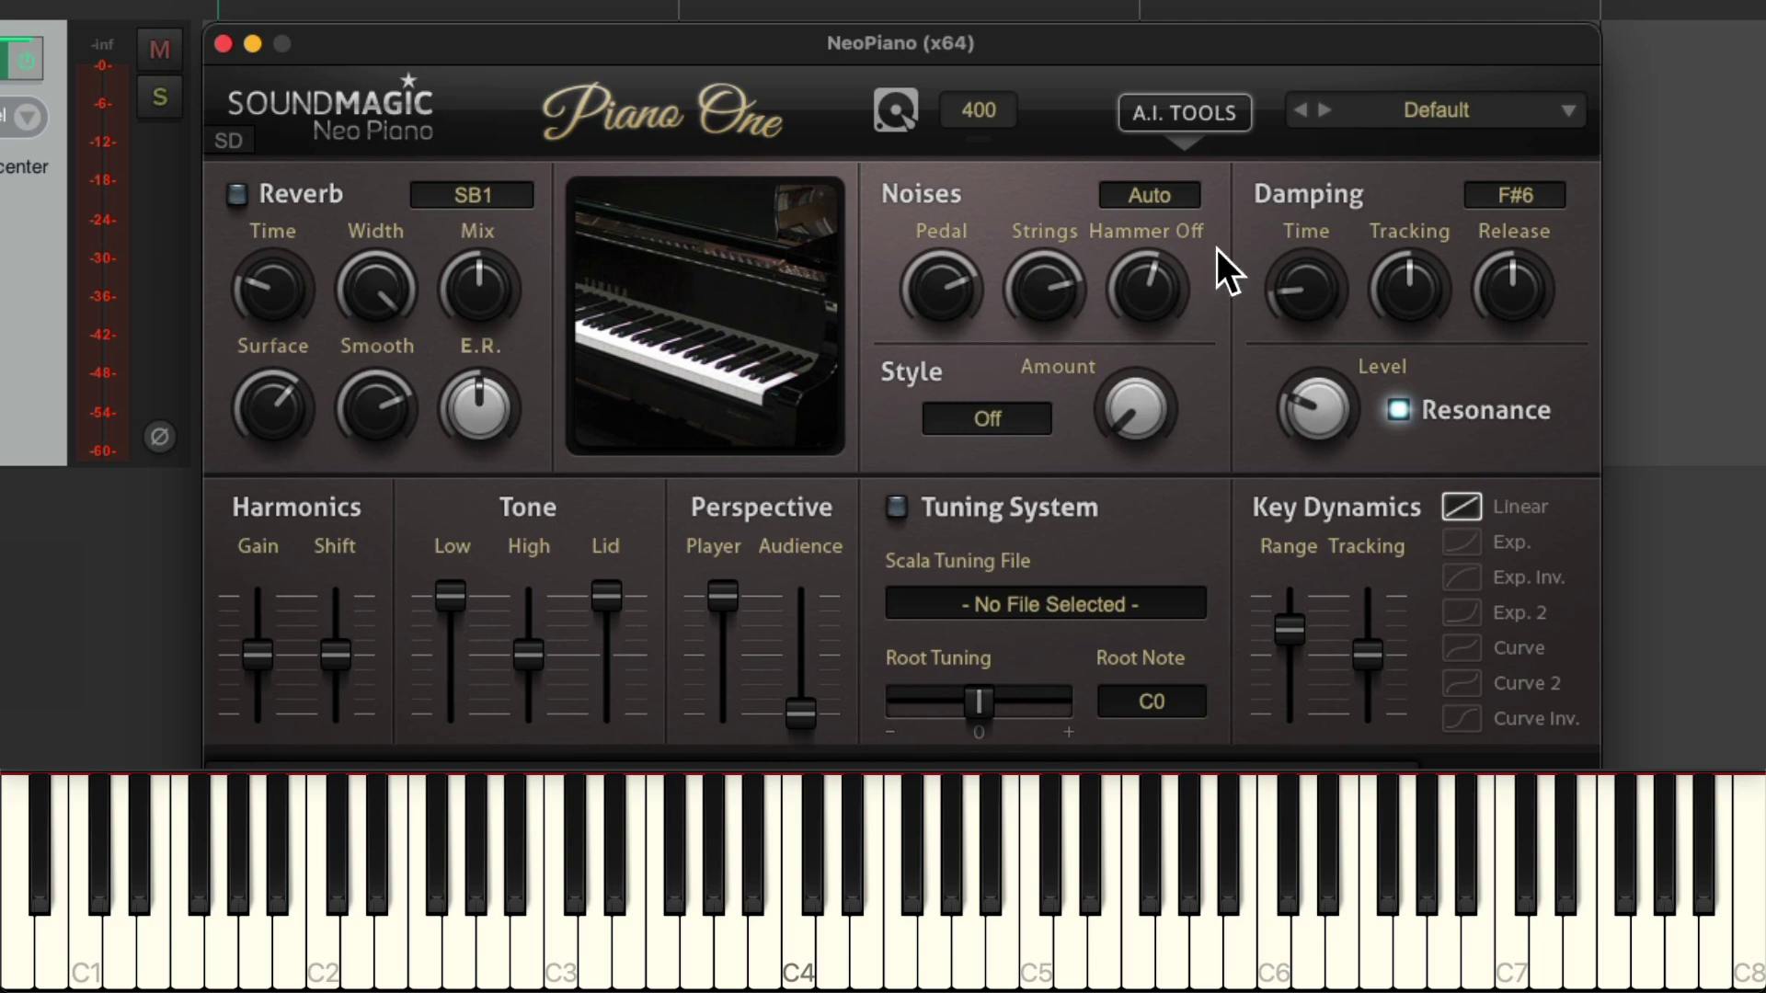
Step: Look through the Neo Piano preset list and close it, keeping the Default preset
left_click(1466, 123)
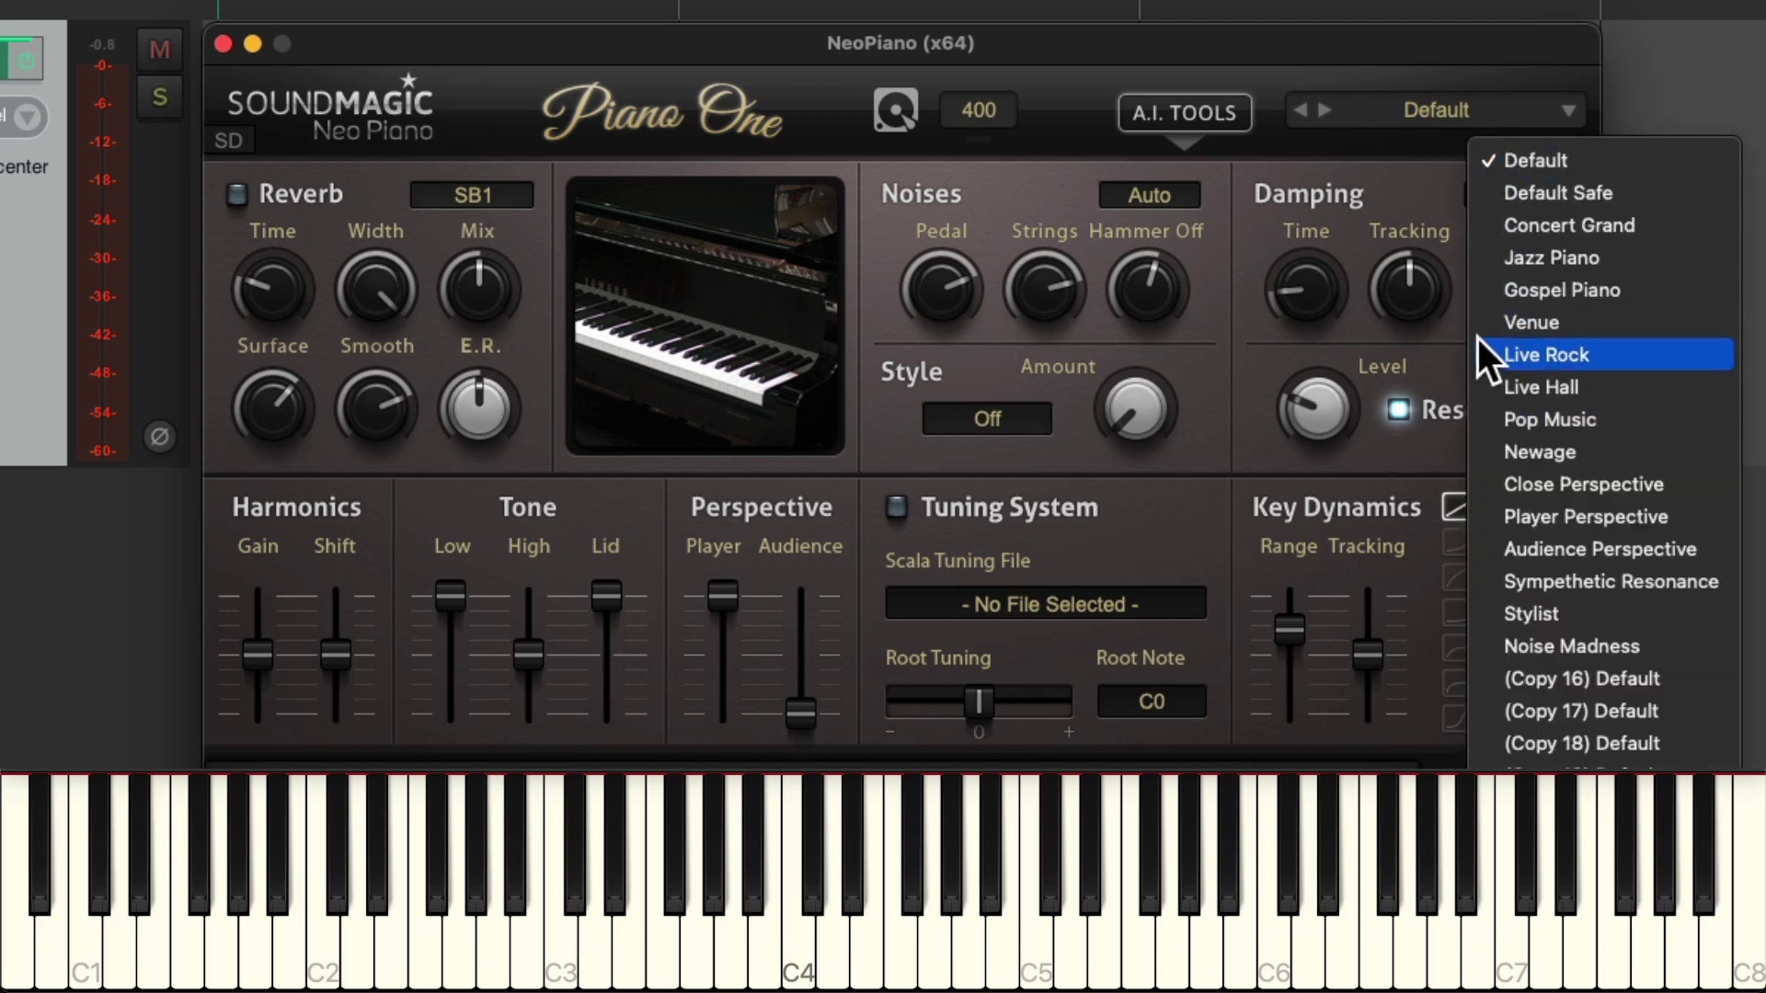
left_click(1415, 187)
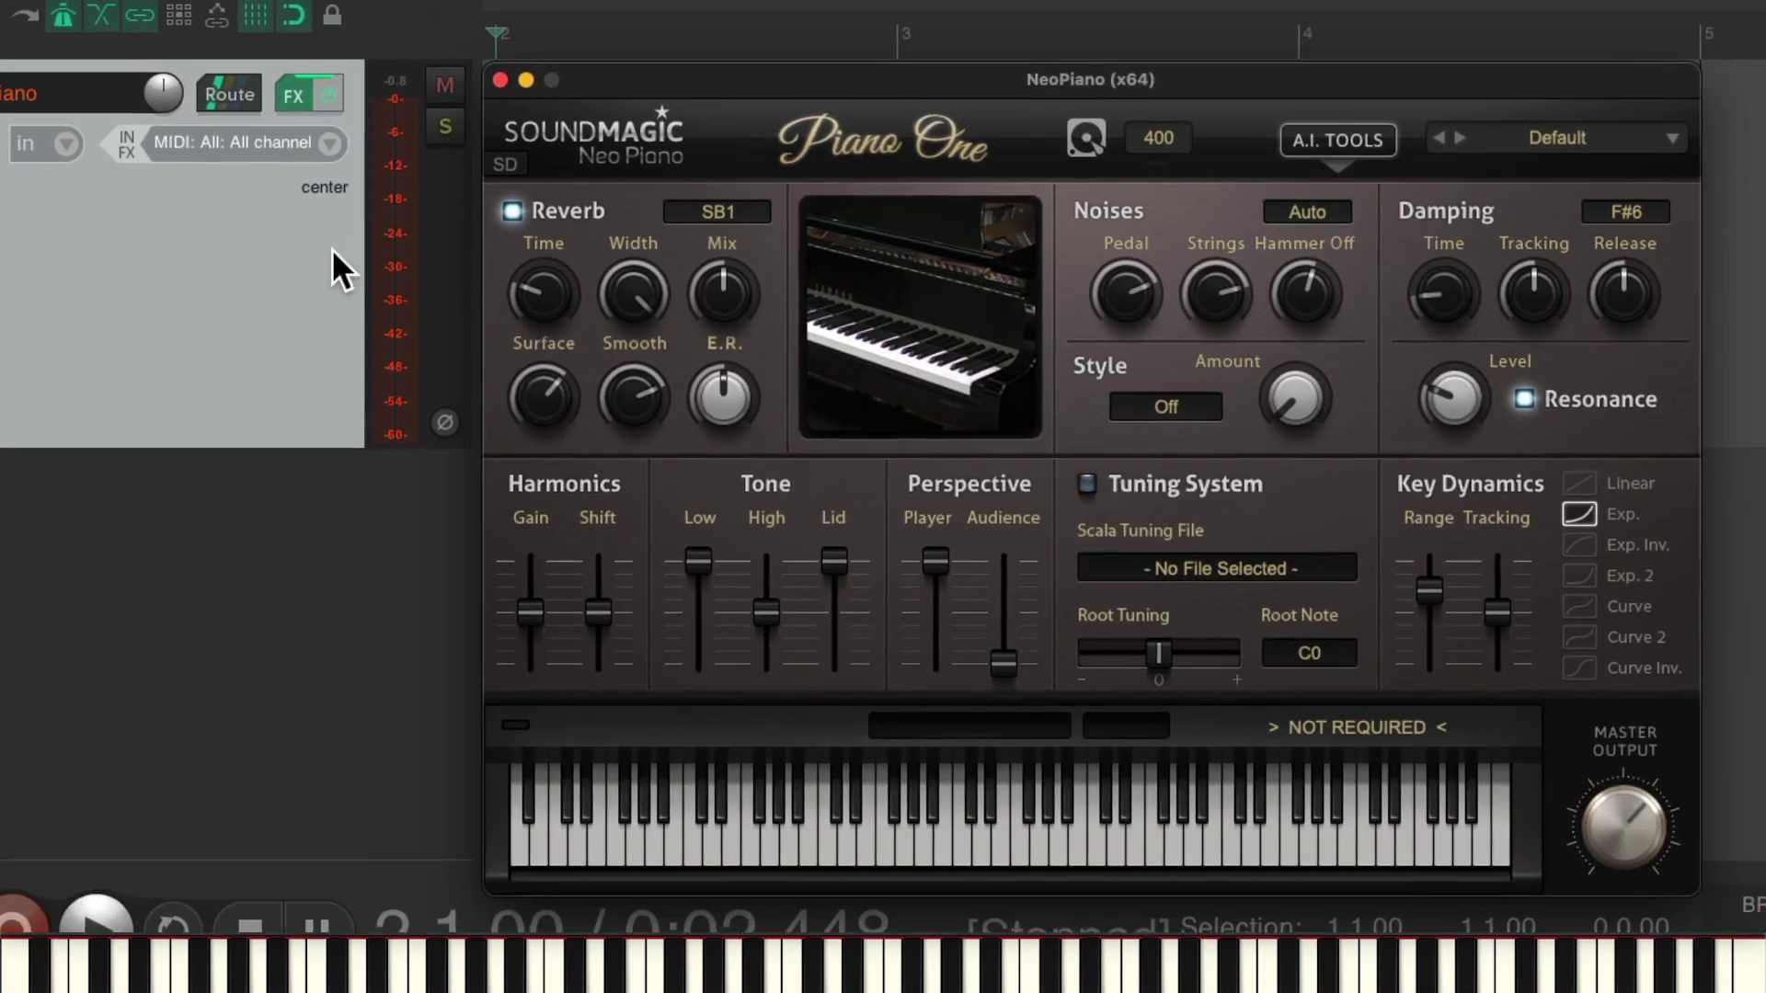
Step: Delete the Neo Piano track and add a track from the 'Drums - Sitala' template
key("Delete")
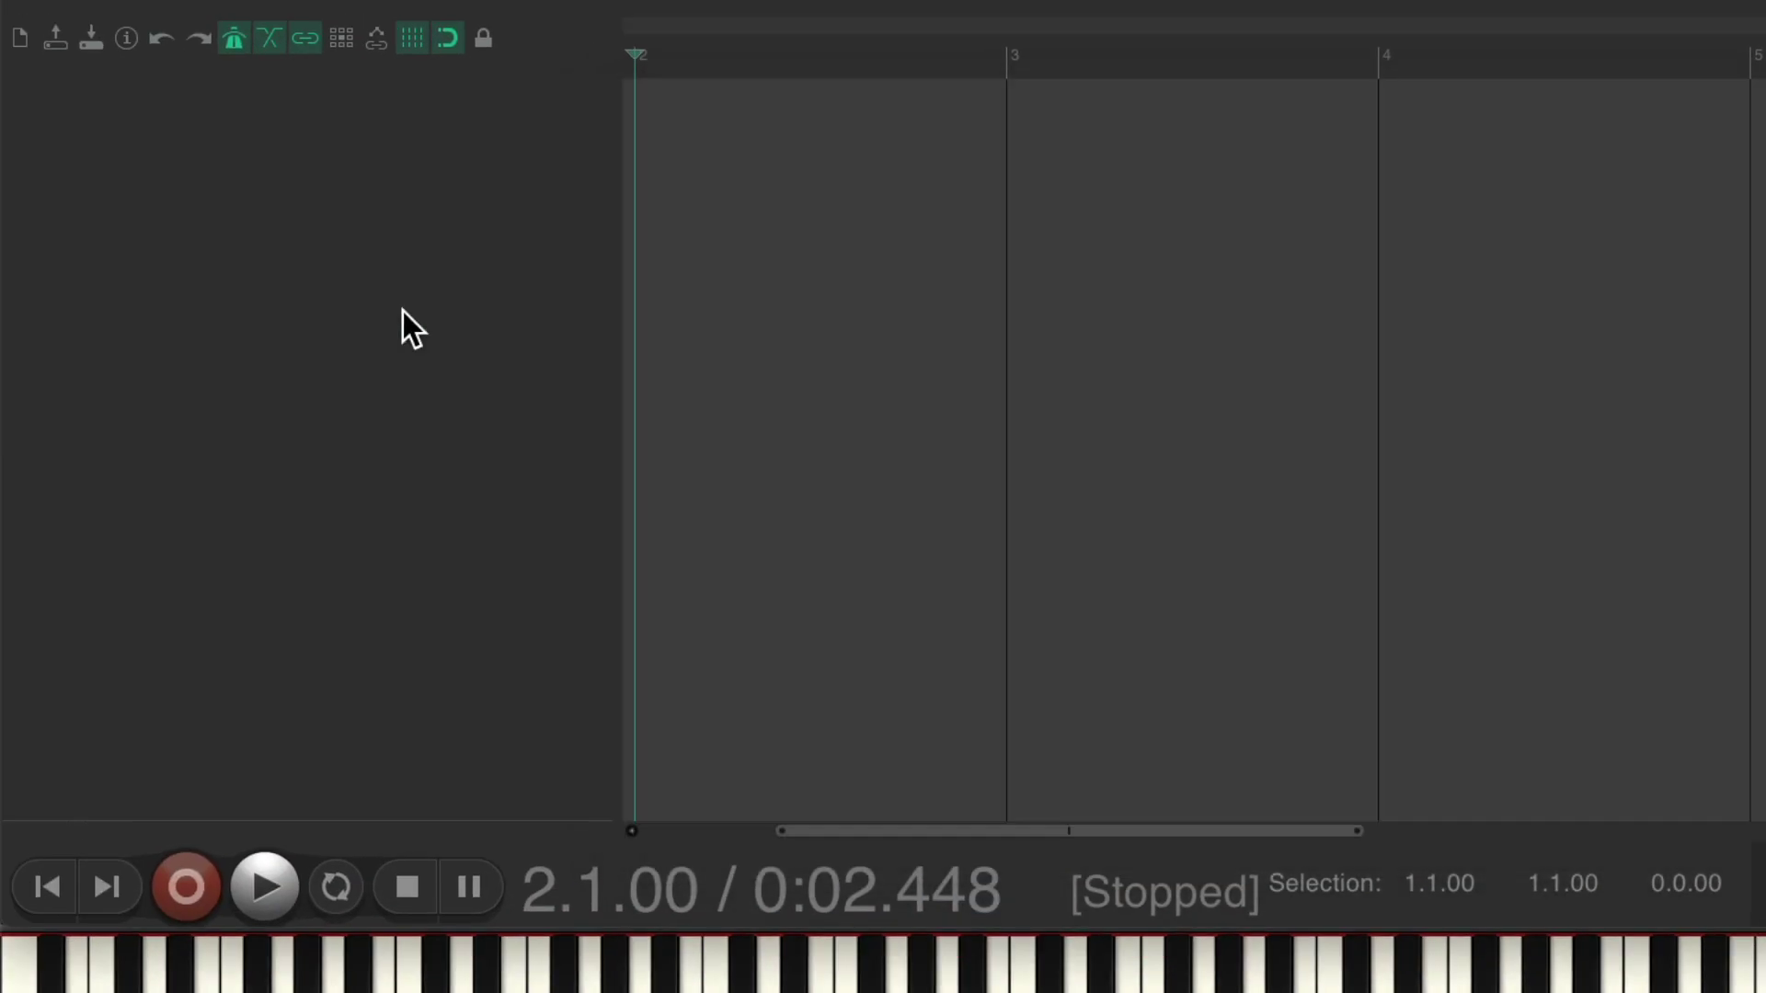
right_click(403, 311)
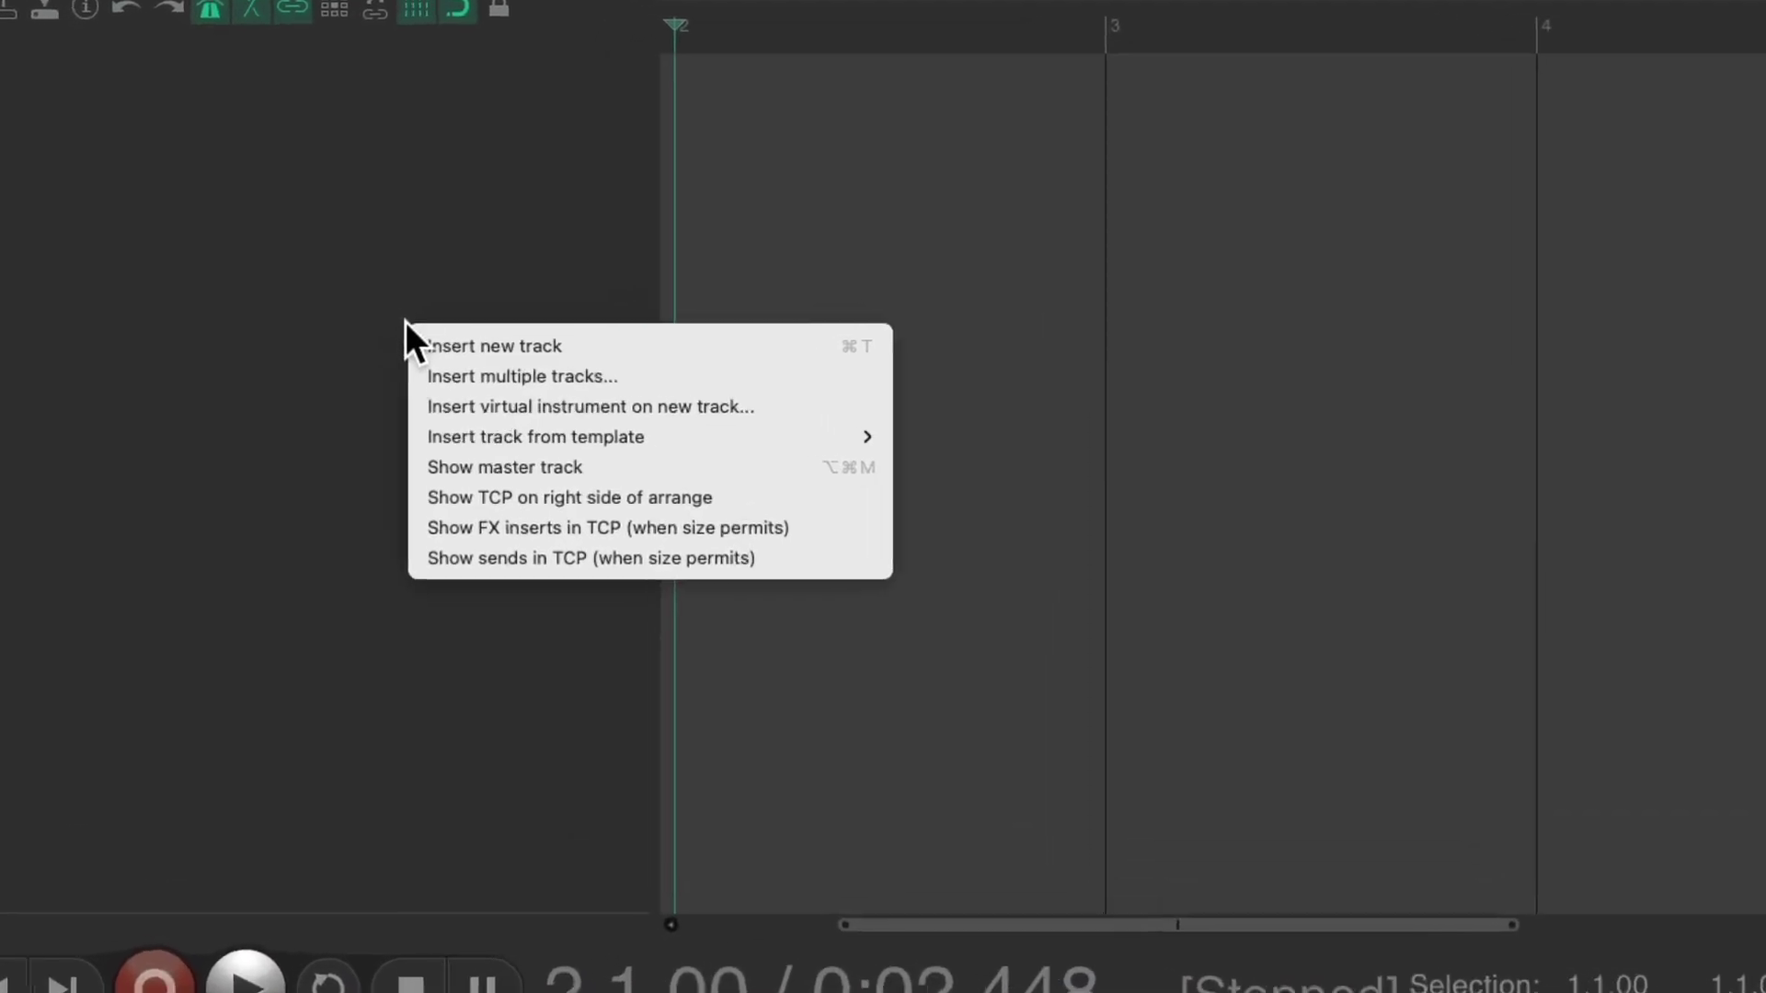
mouse_move(411, 402)
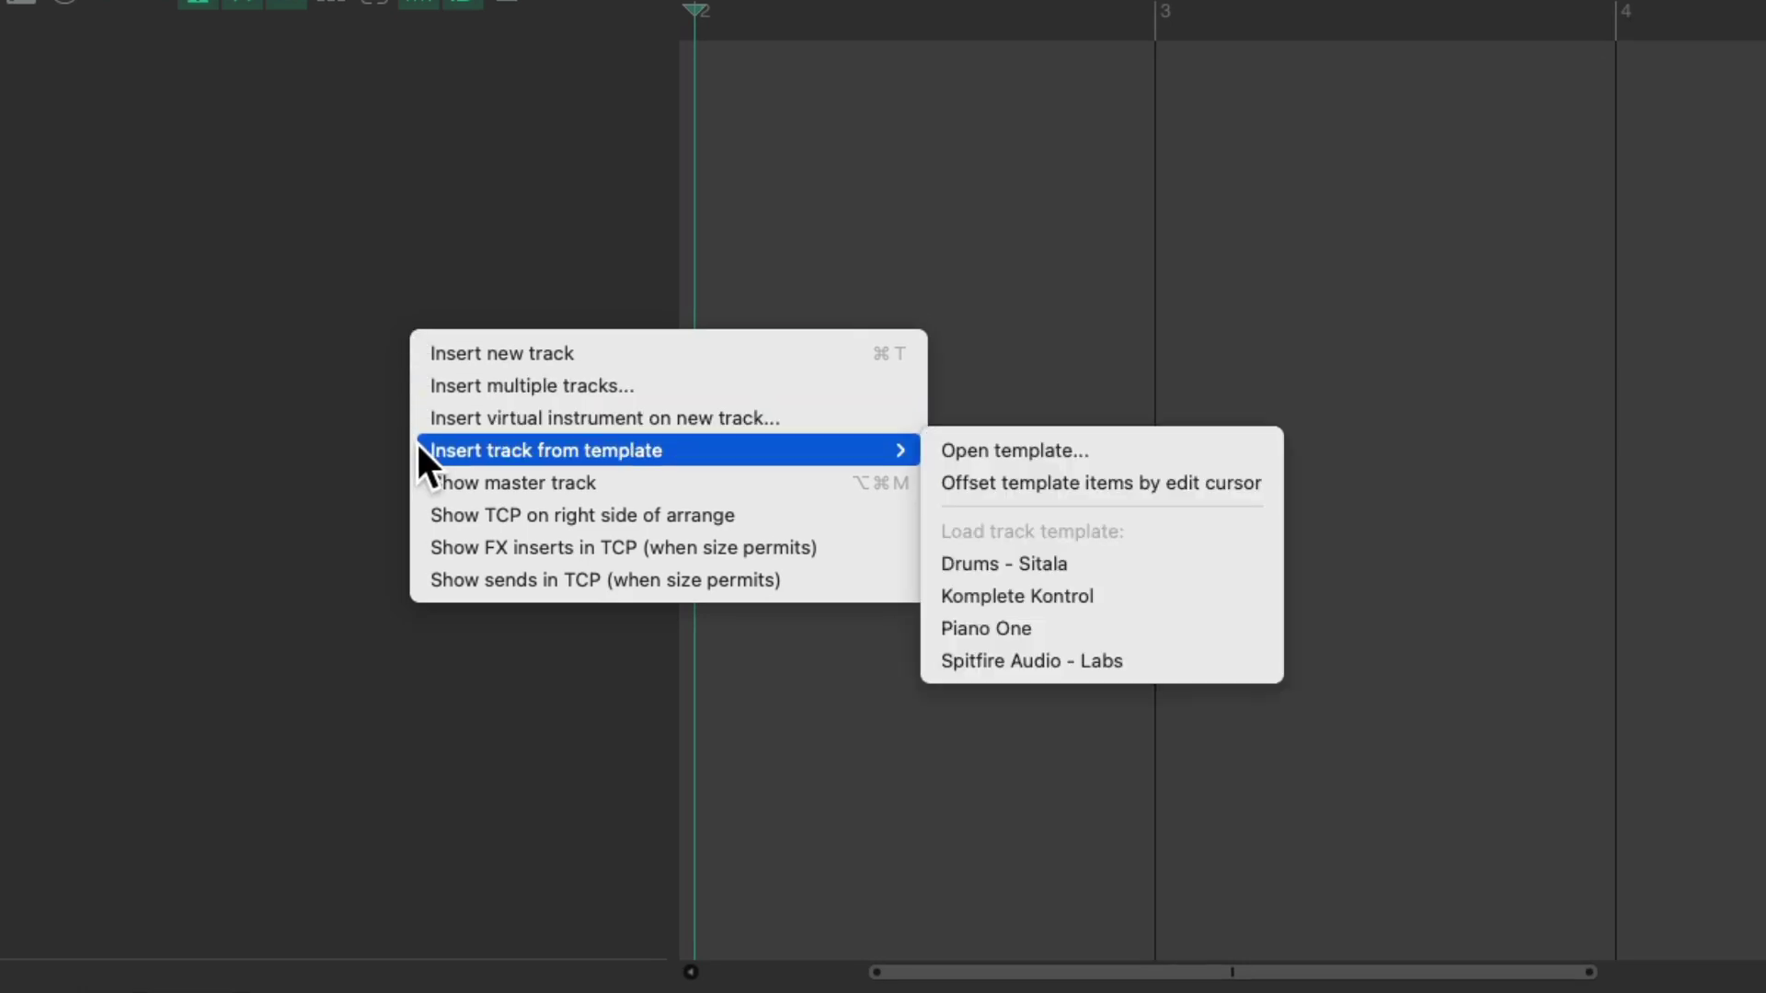
left_click(1193, 566)
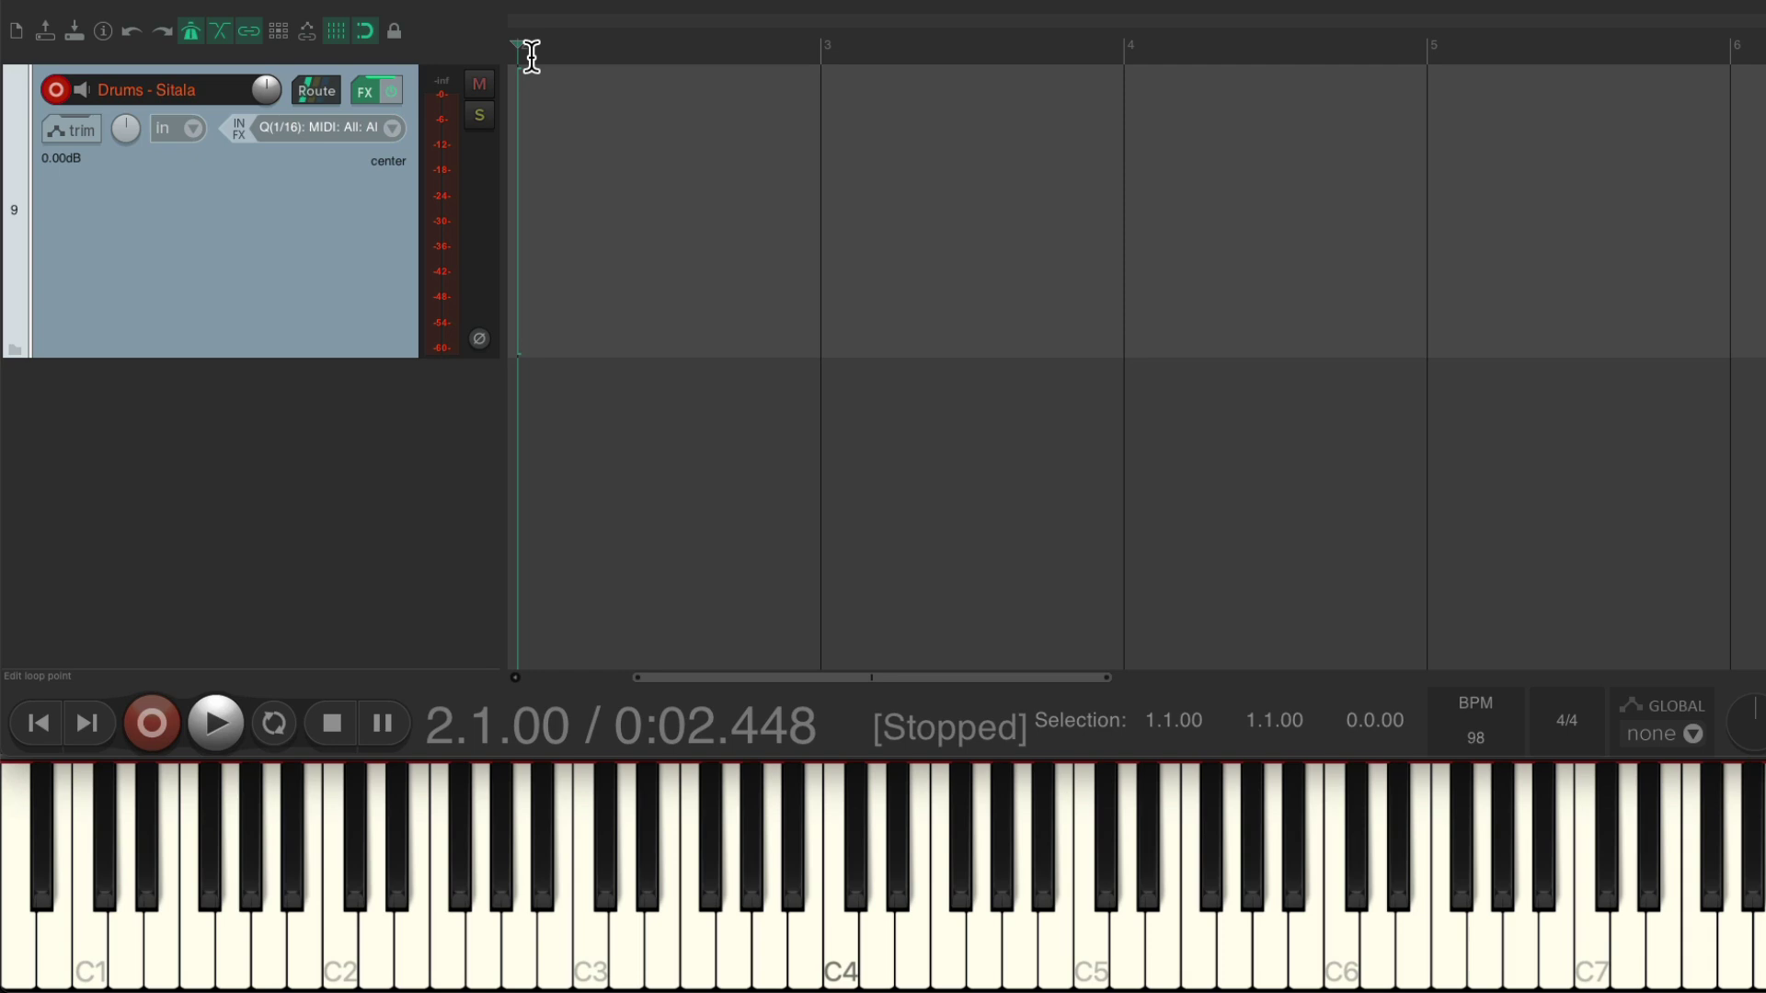
Step: Set a loop region from bar 2 to bar 6, leaving the record mode unchanged
left_click_drag(531, 55, 1725, 41)
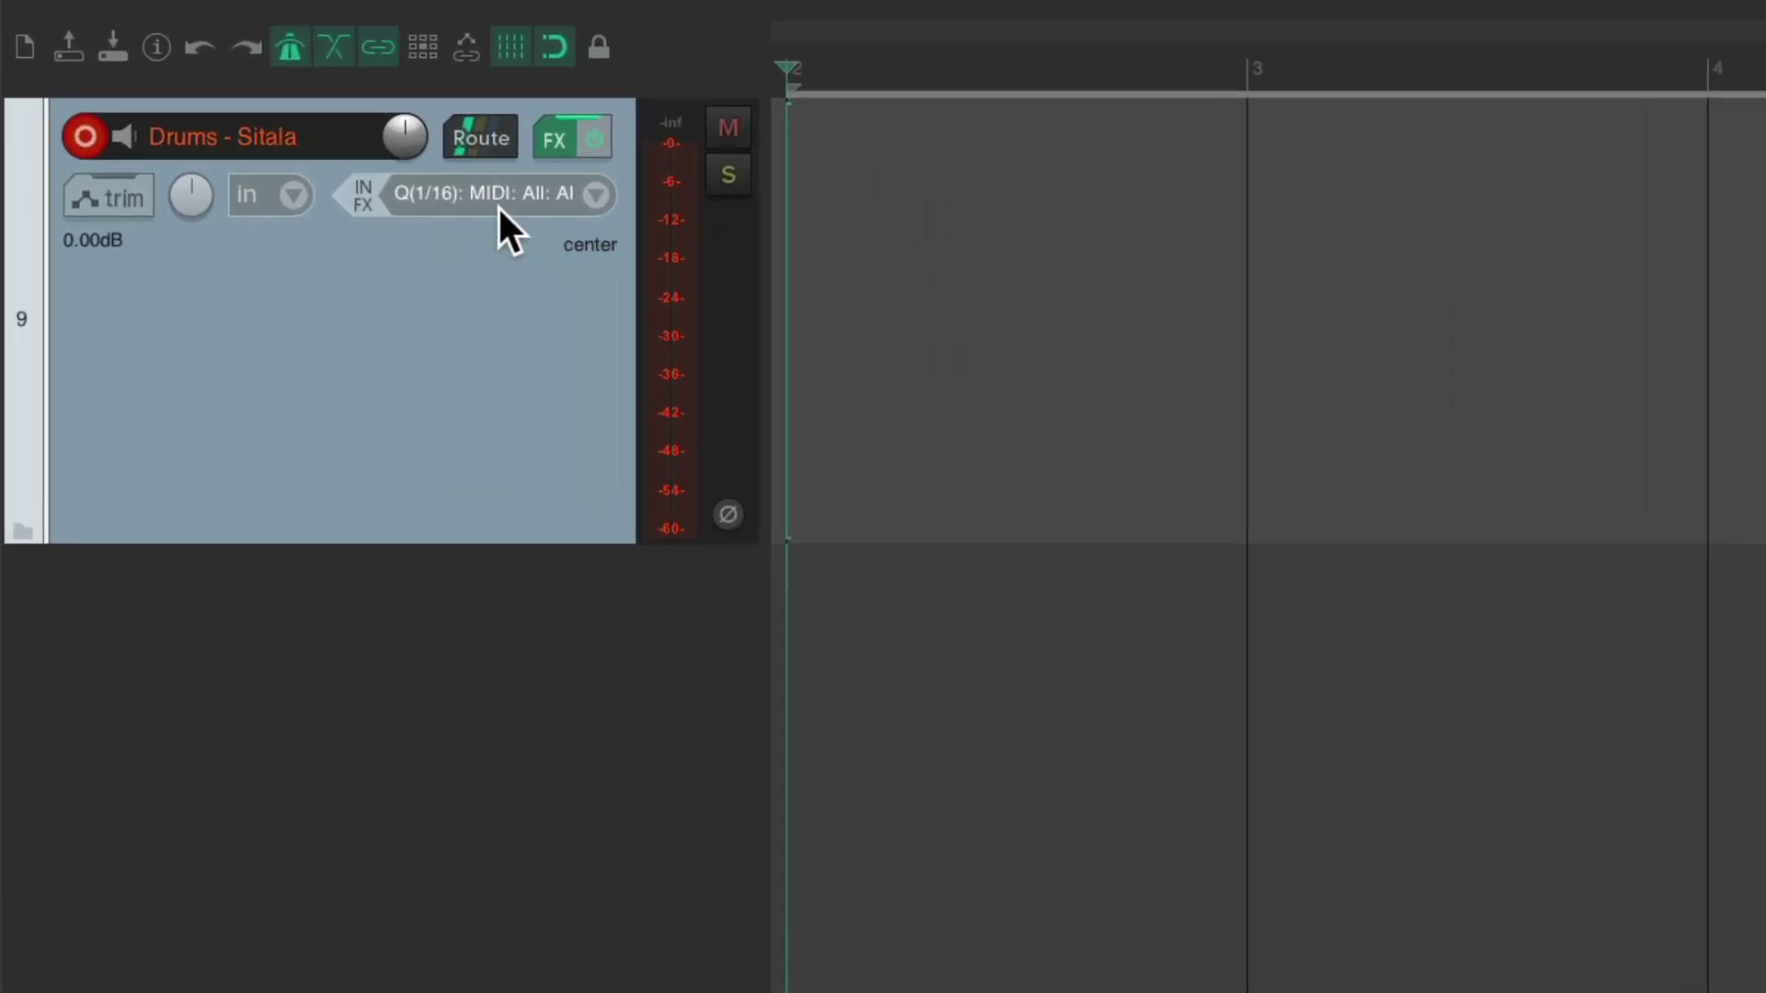
left_click(284, 188)
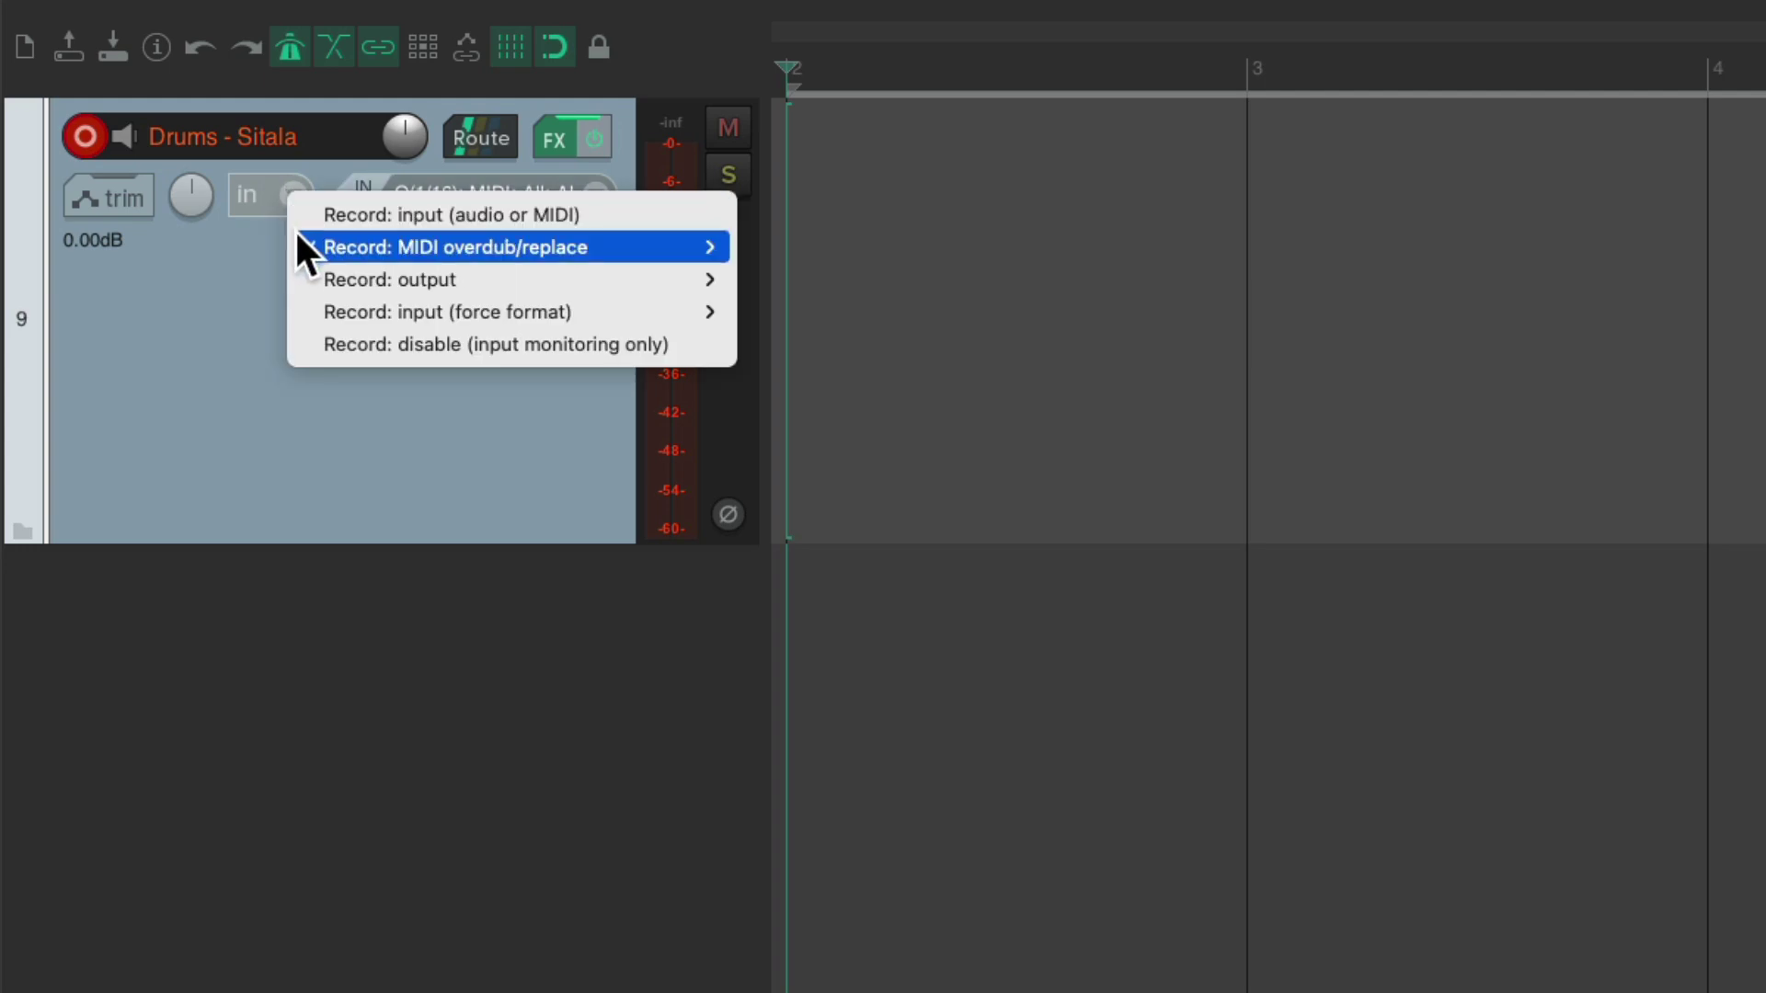
key("Escape")
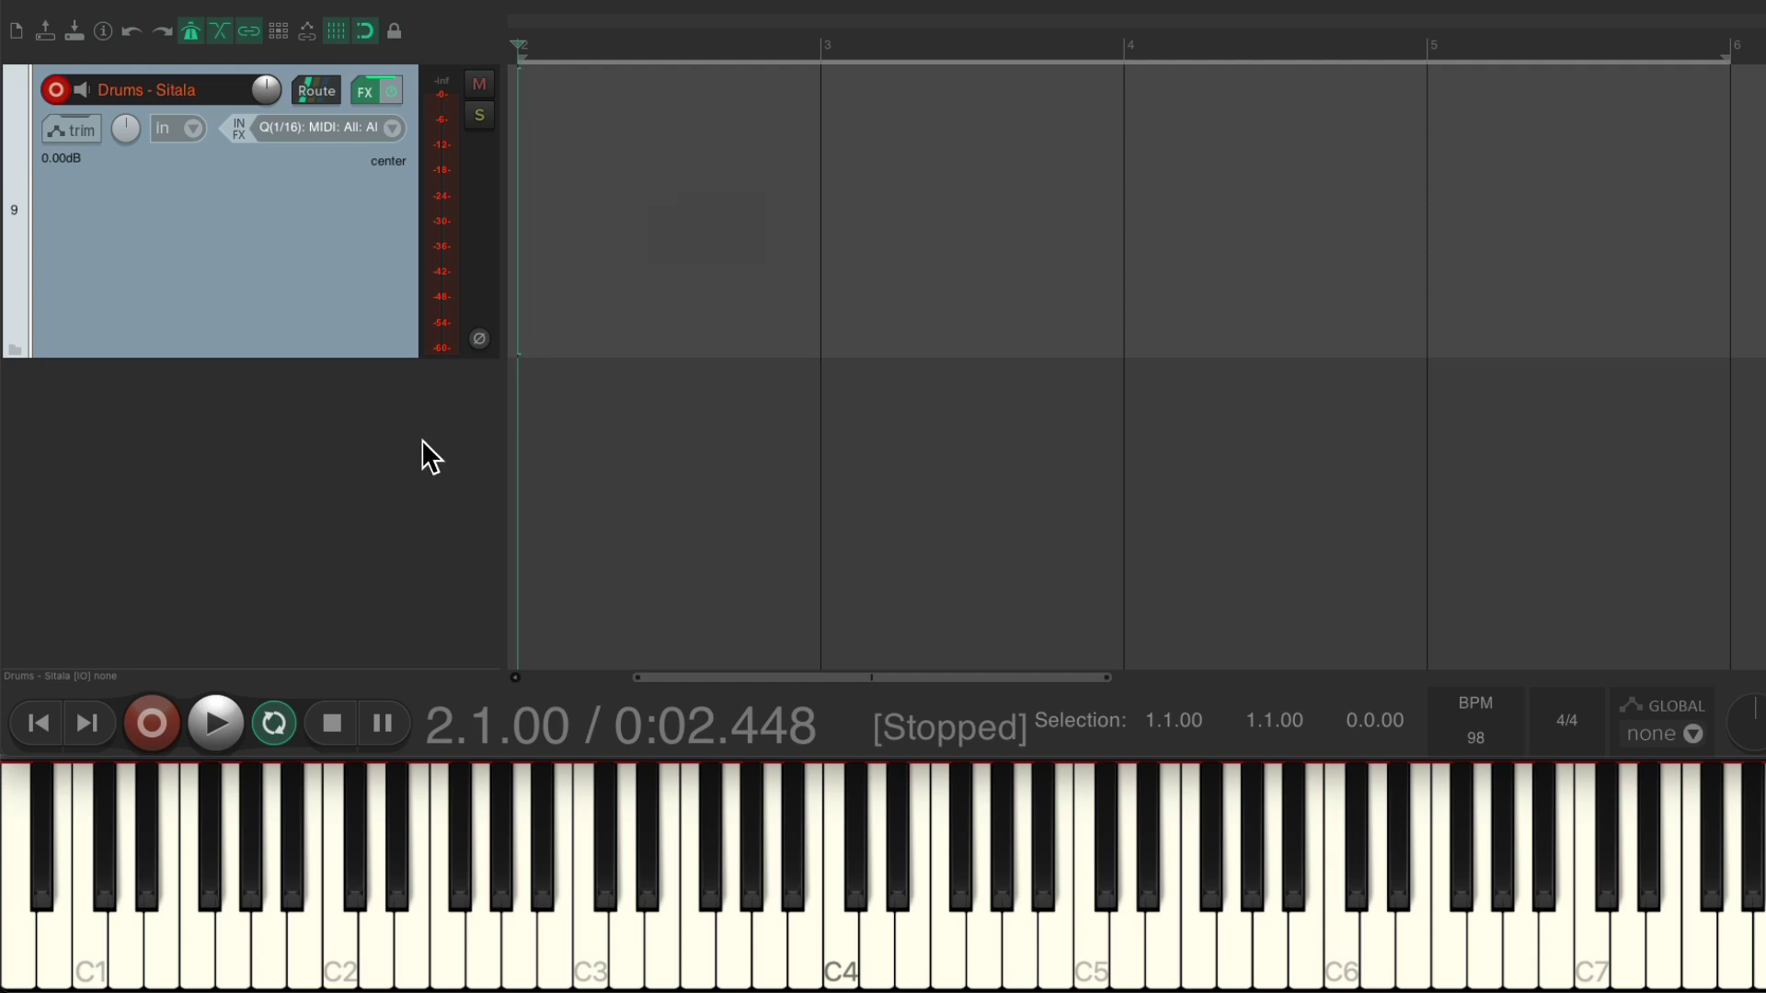
Step: Record the drum part over bars 2–6, reset volume to 0.00dB and disarm the track
key("ctrl+r")
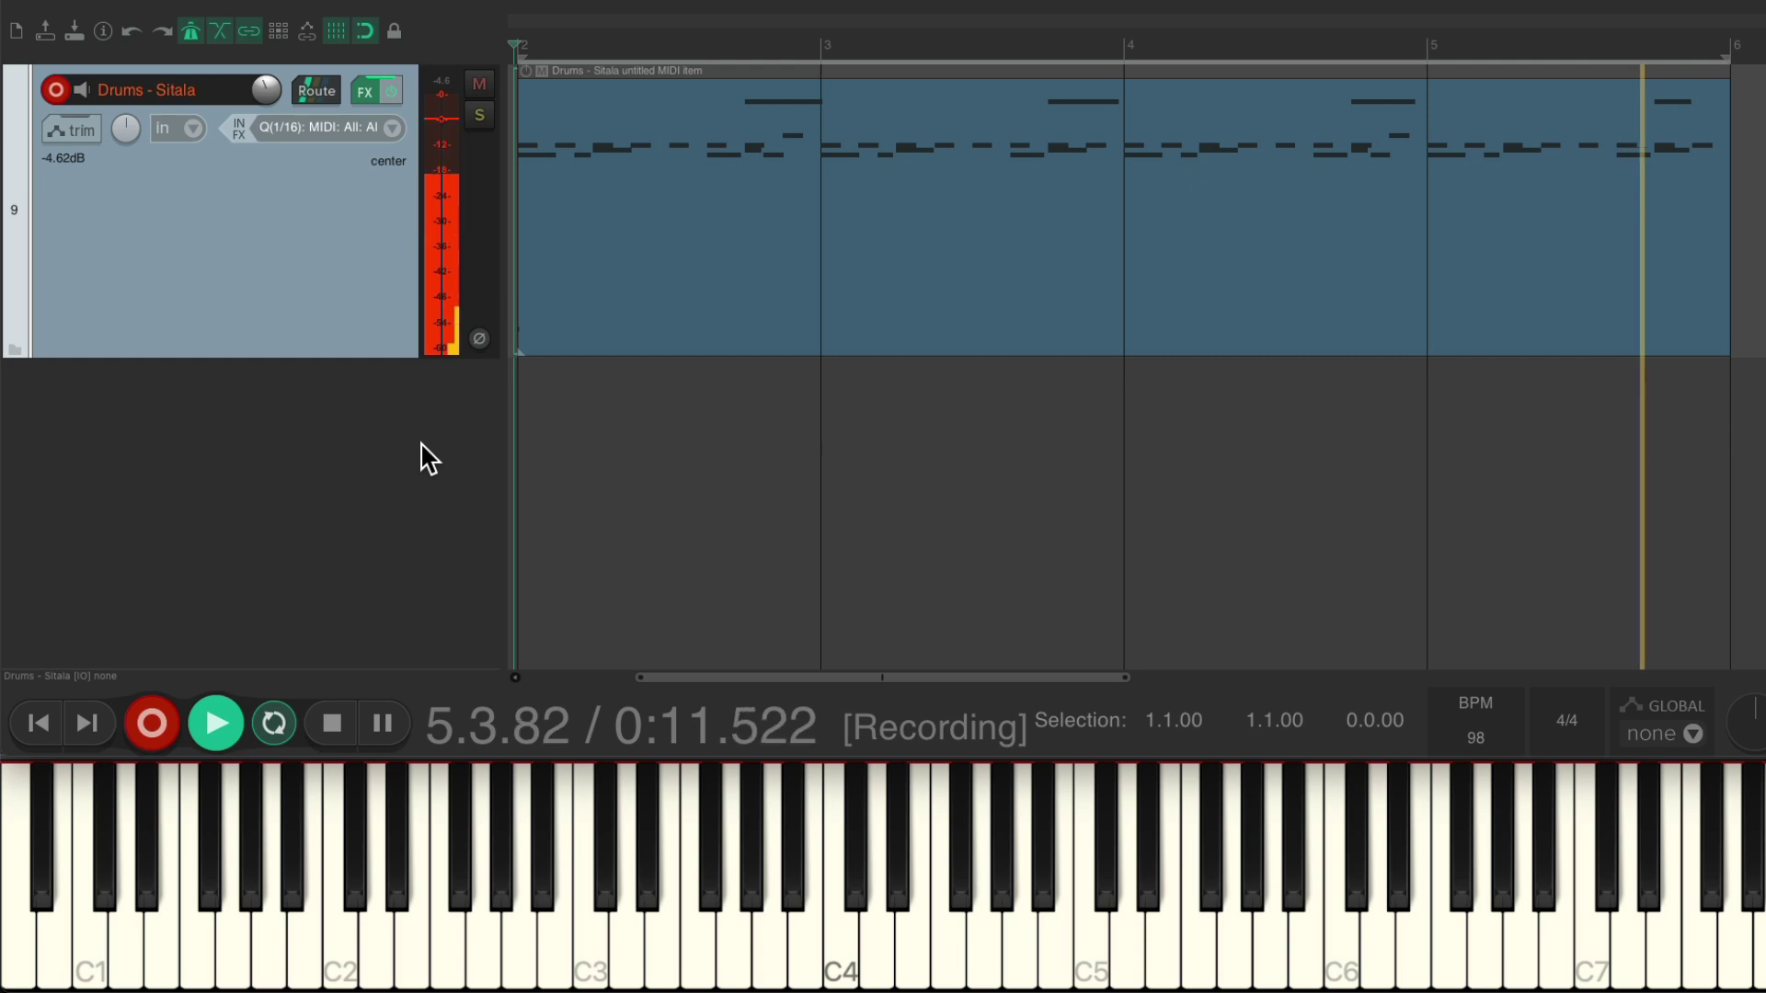
key("space")
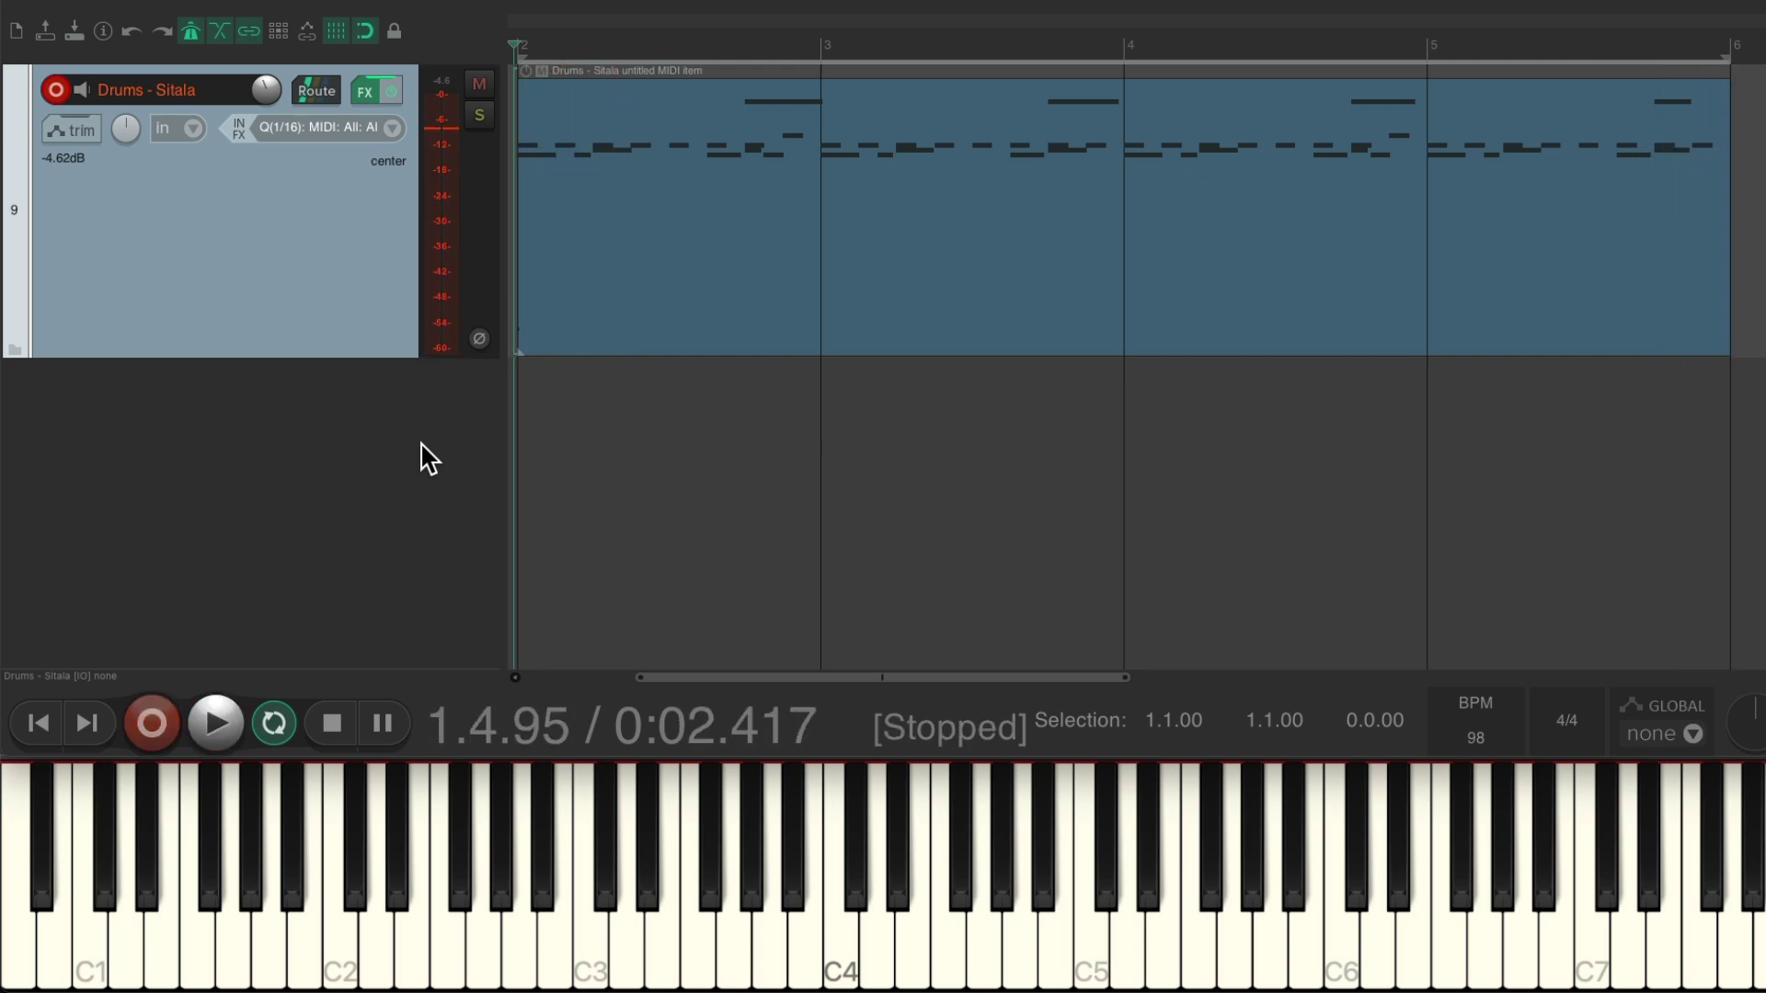
double_click(126, 129)
left_click(56, 89)
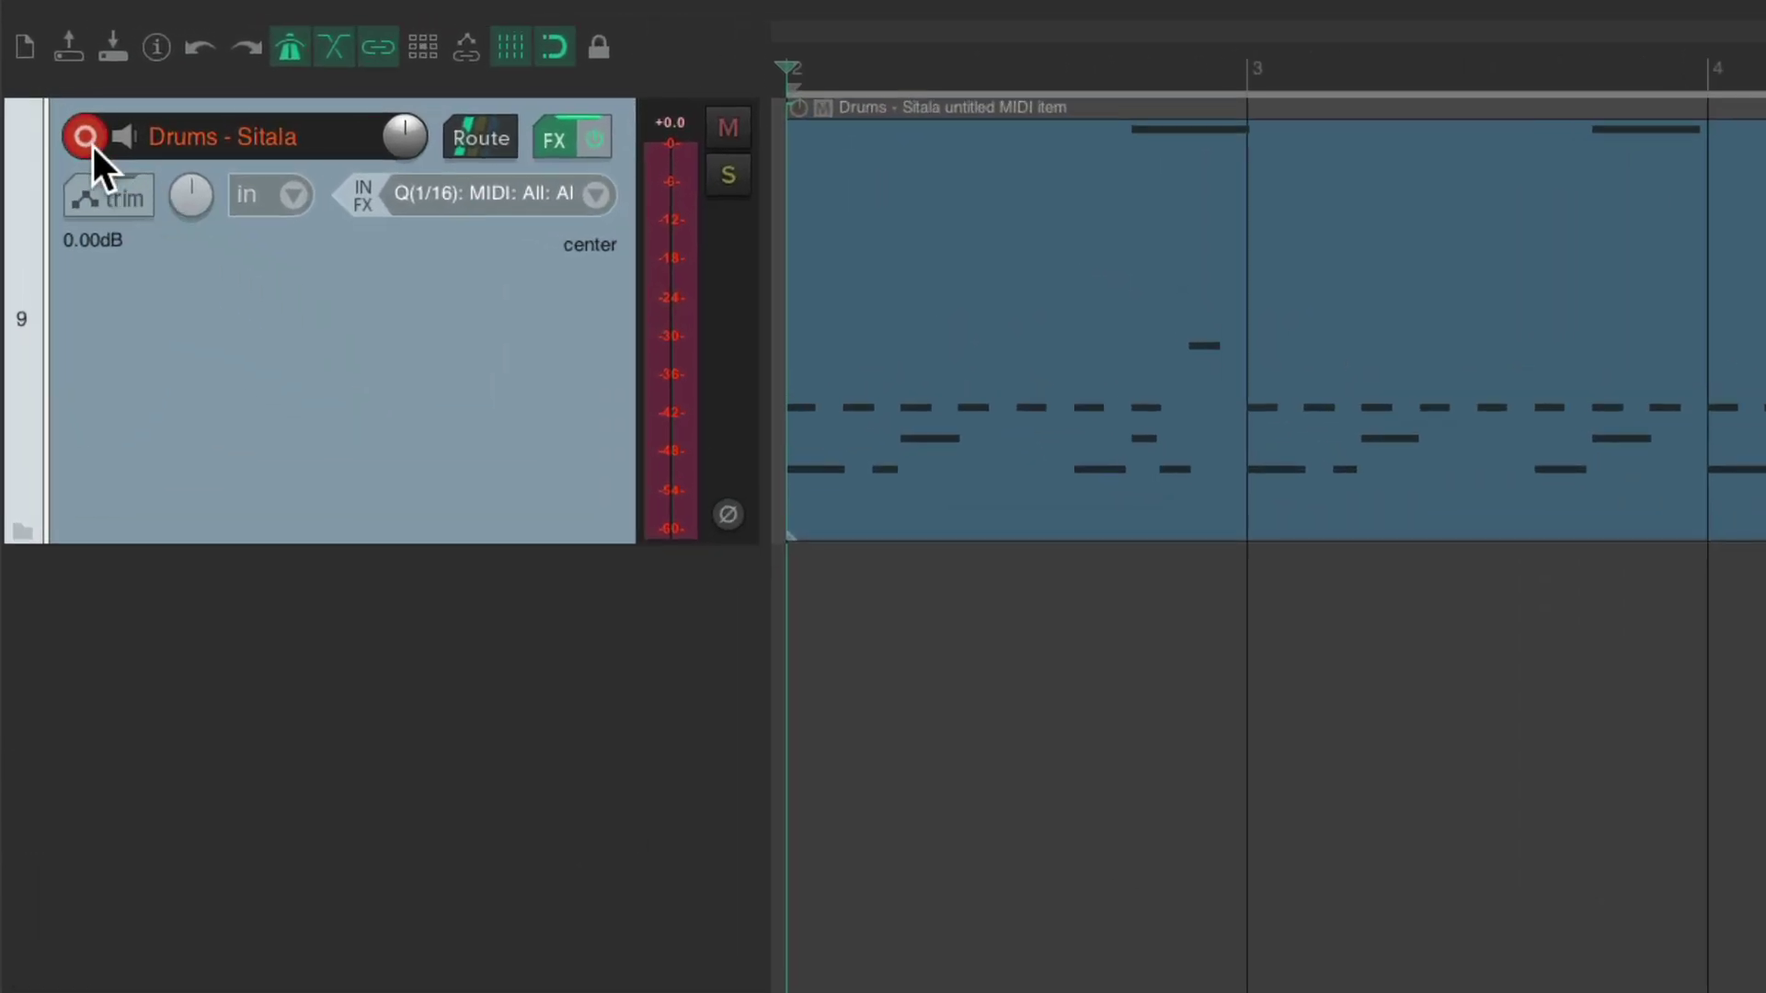
Step: Insert a new track from the Spitfire Audio - Labs track template
right_click(471, 727)
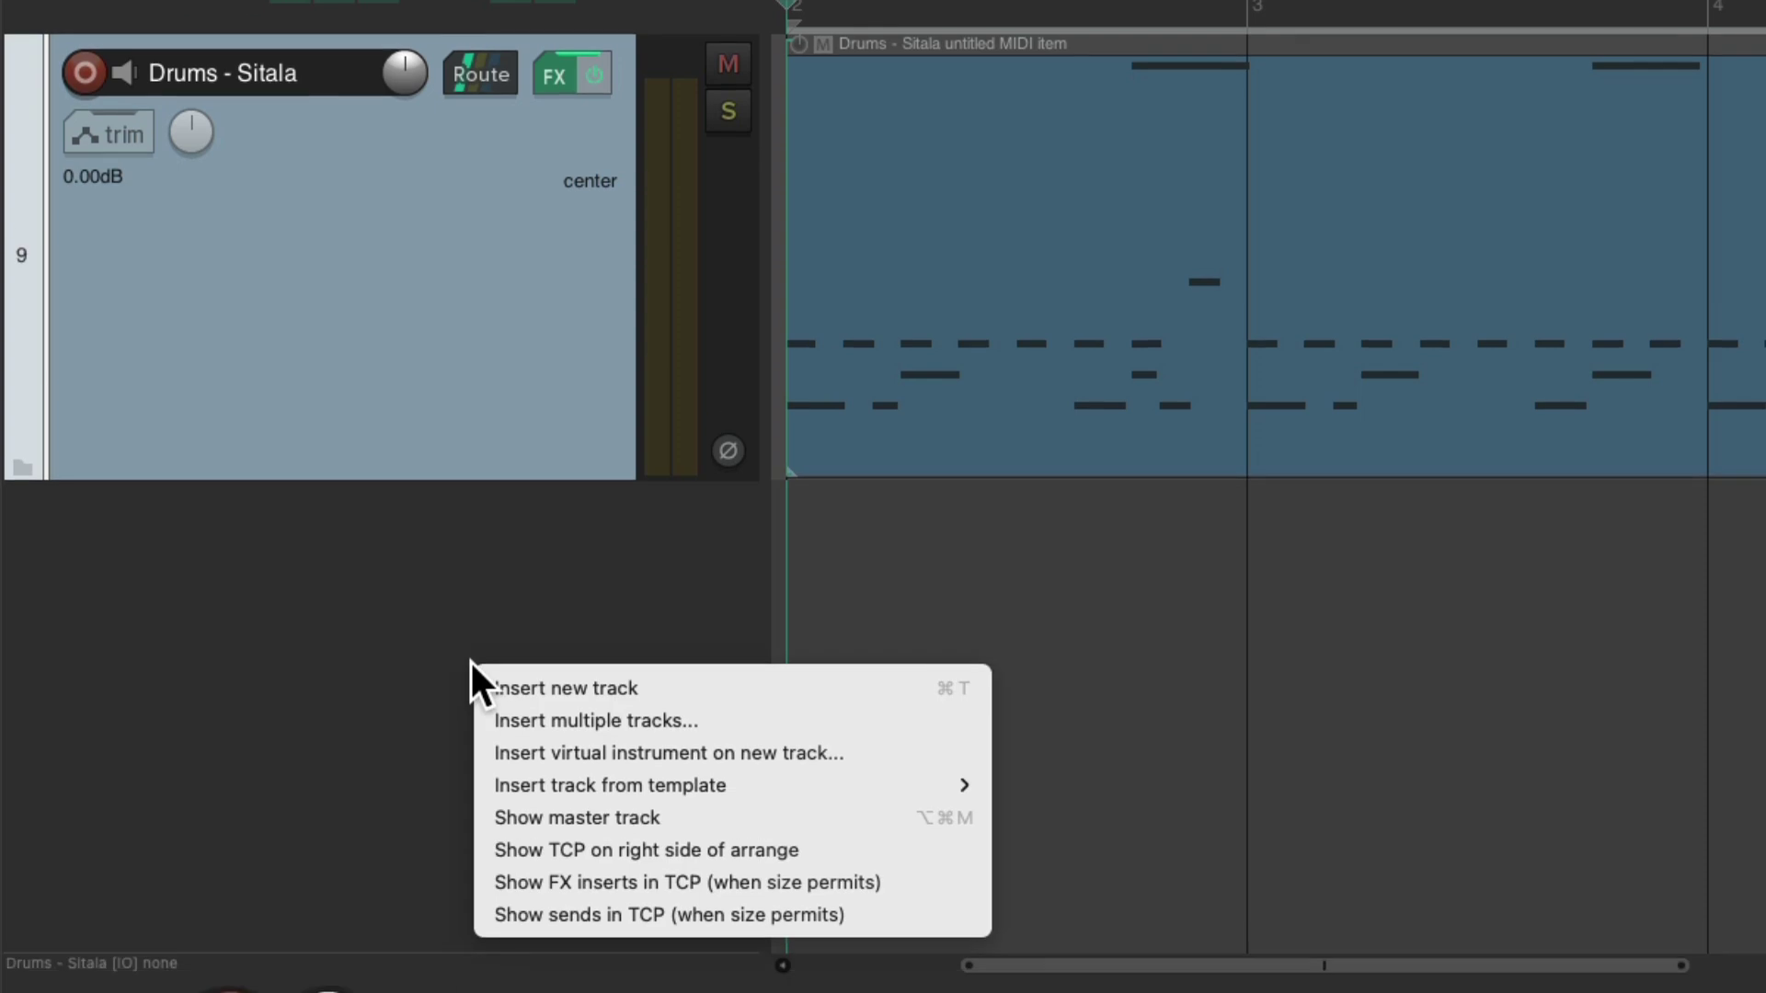
mouse_move(483, 845)
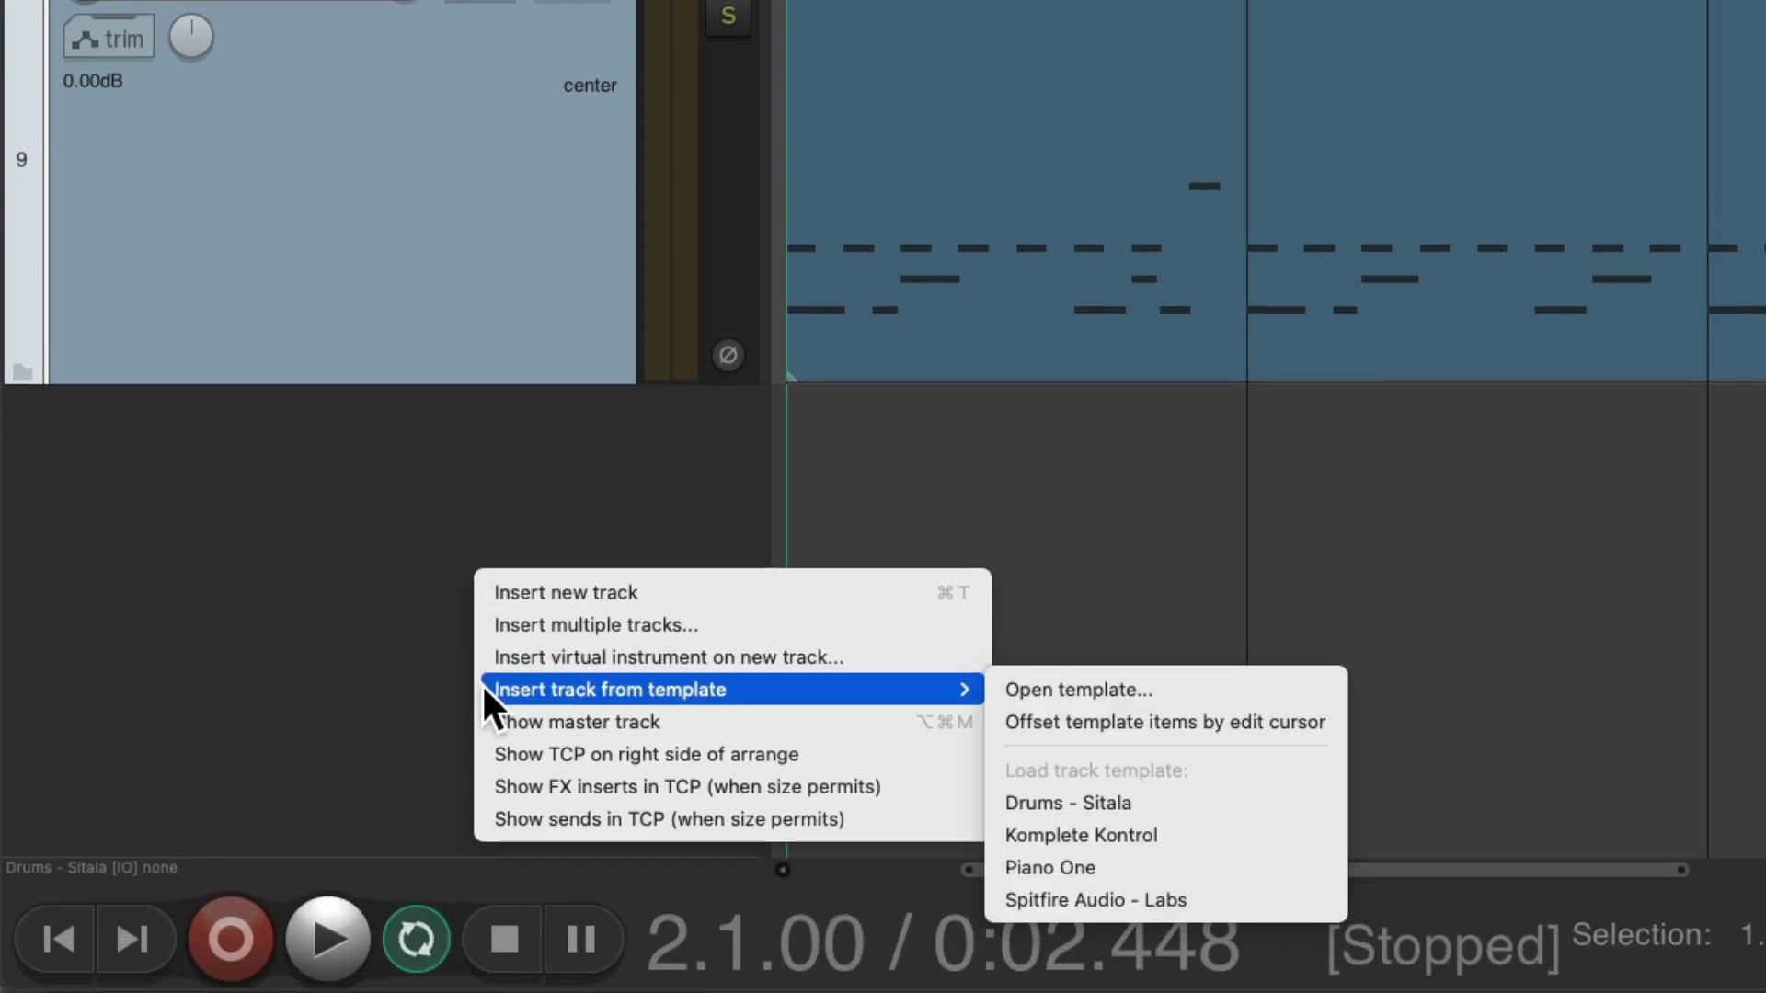
left_click(1245, 903)
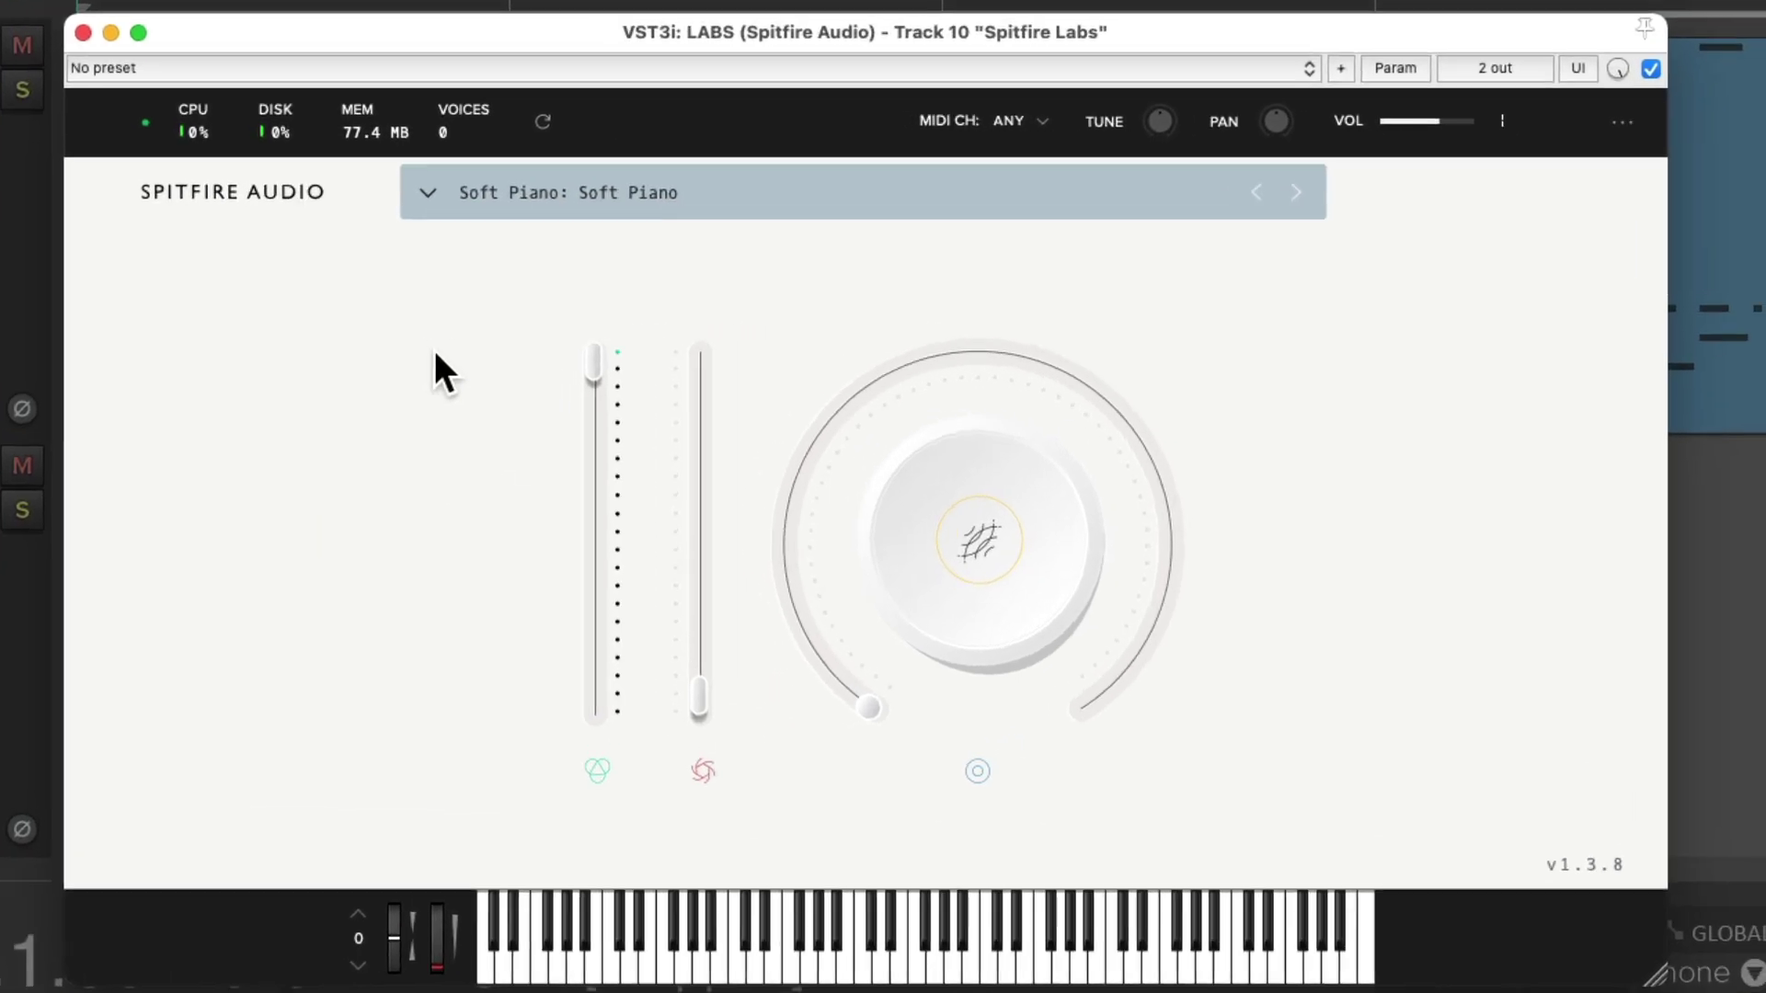
Step: Load the Hand Bells patch from the LABS Tuned Percussion category
left_click(502, 191)
scroll(583, 443, "down", 5)
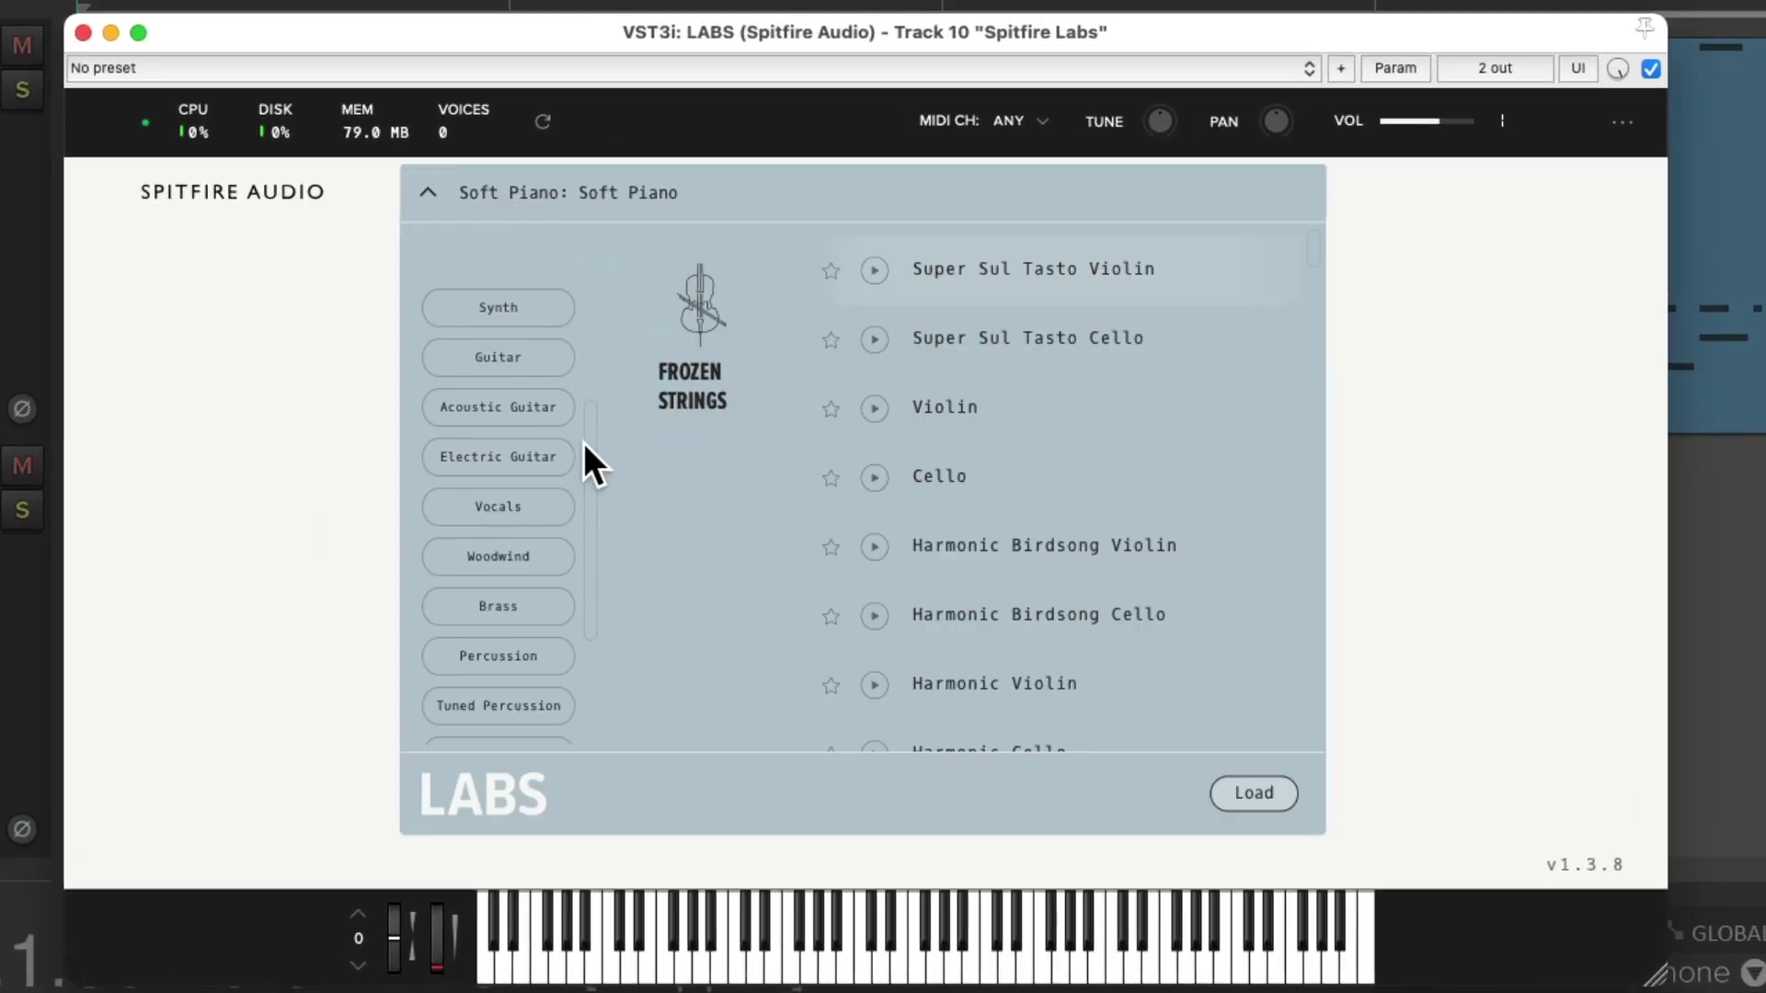
left_click(509, 537)
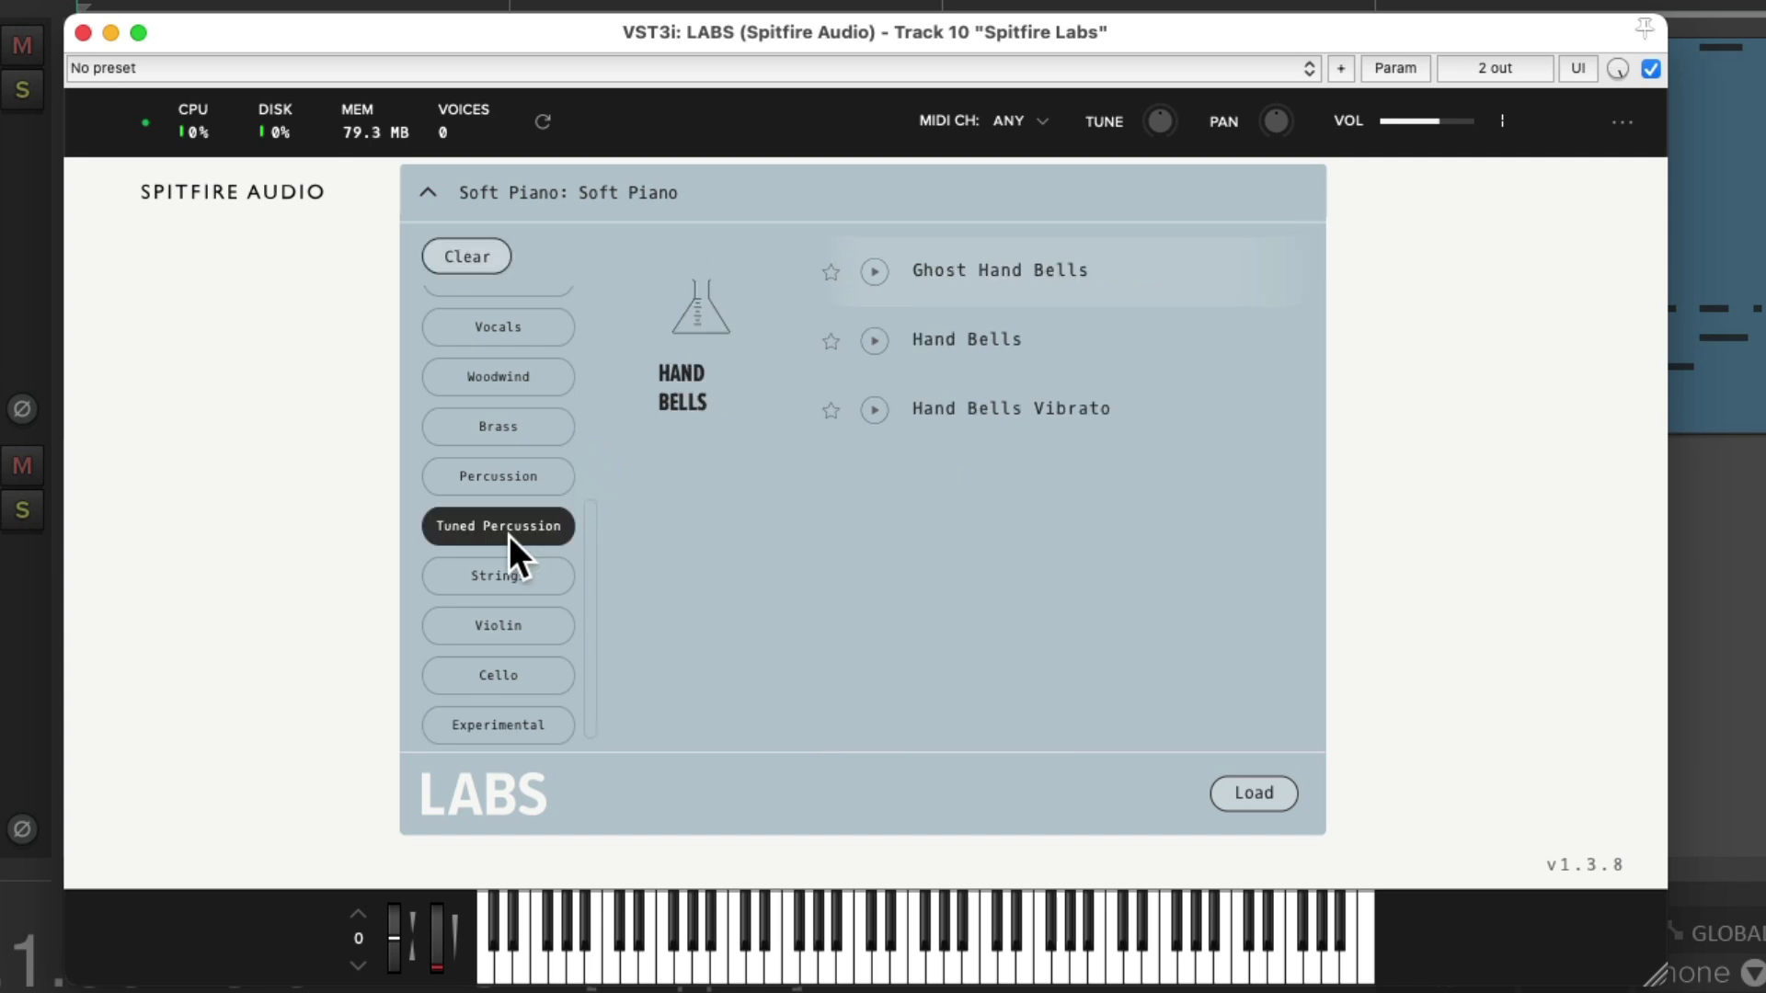
left_click(1056, 336)
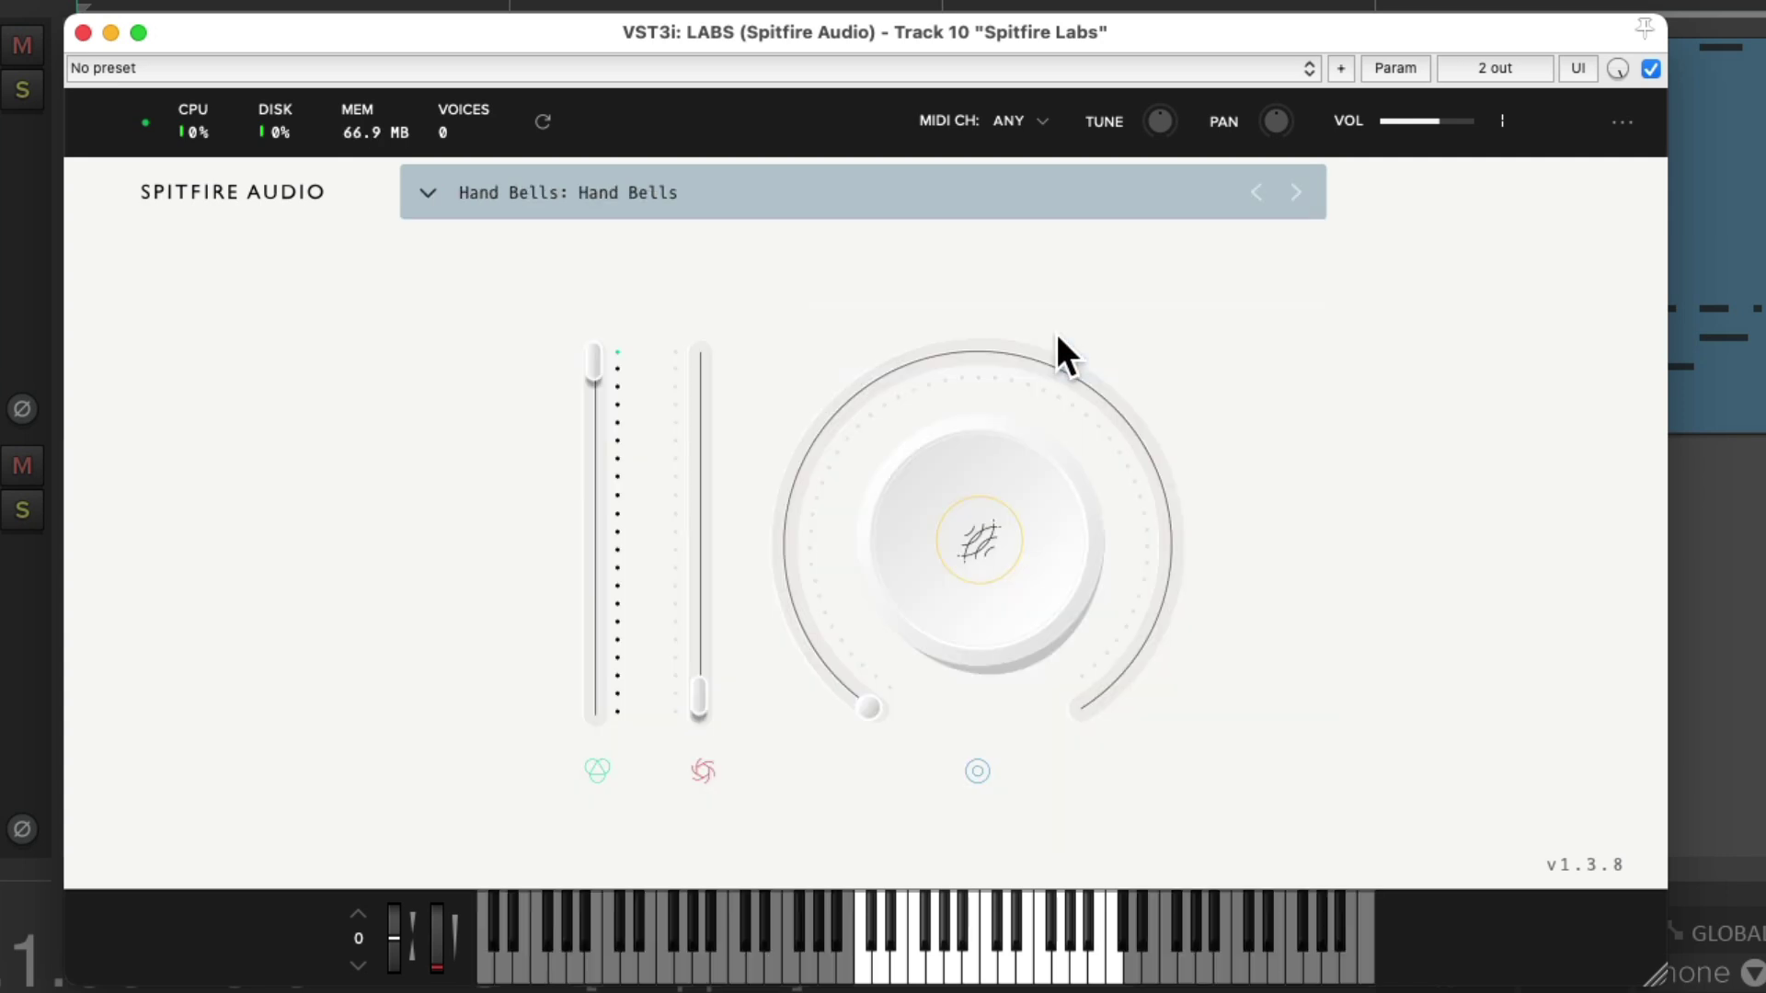
Step: Record the hand-bell MIDI part over bars 2–6, shrink track heights, and disarm Spitfire Labs
left_click(81, 35)
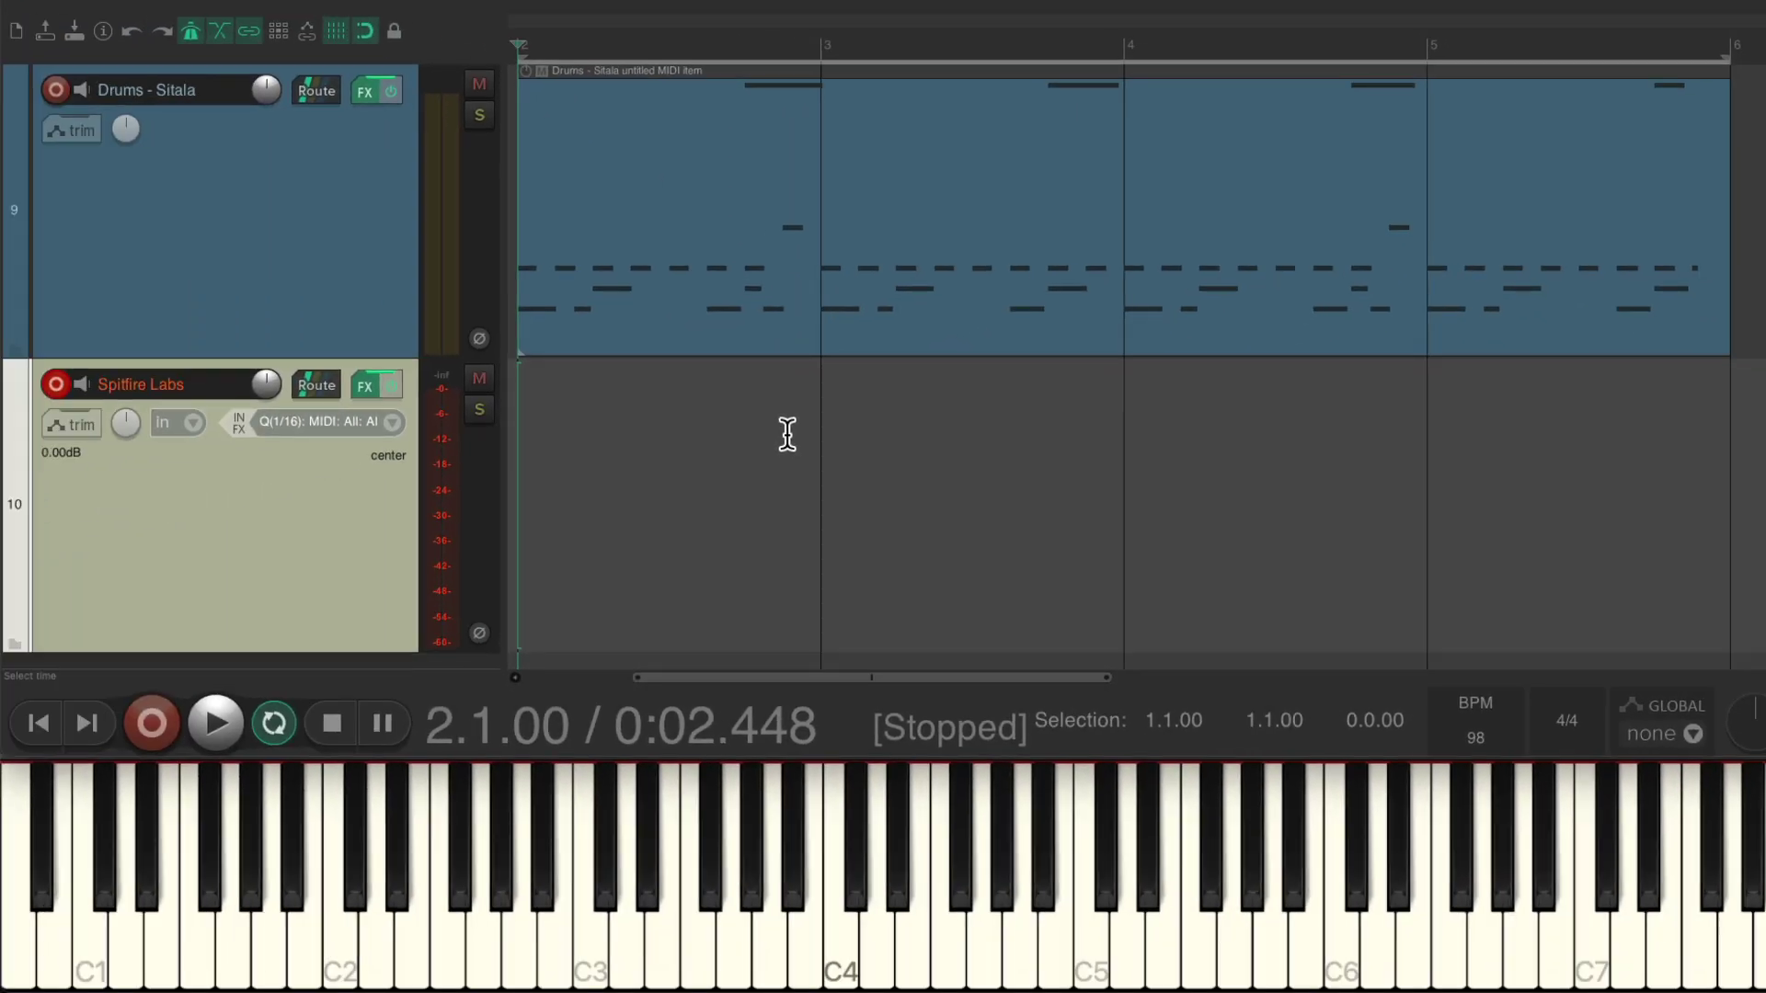
key("ctrl+r")
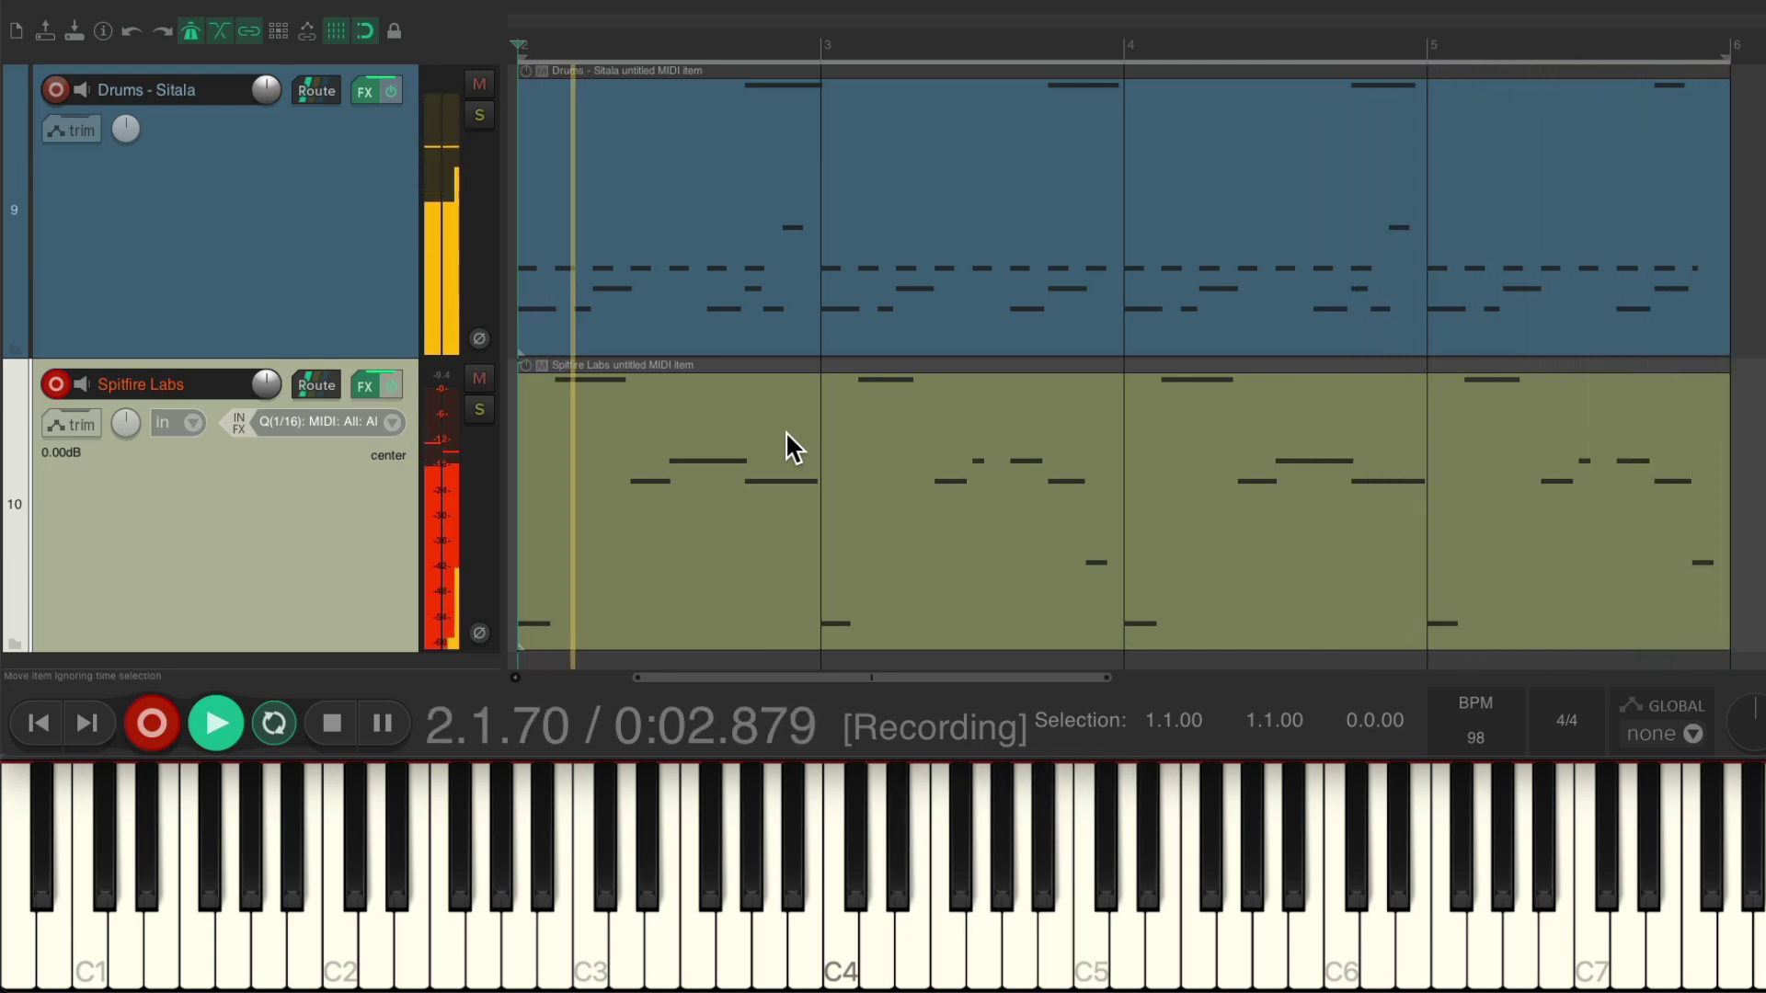
key("ctrl+r")
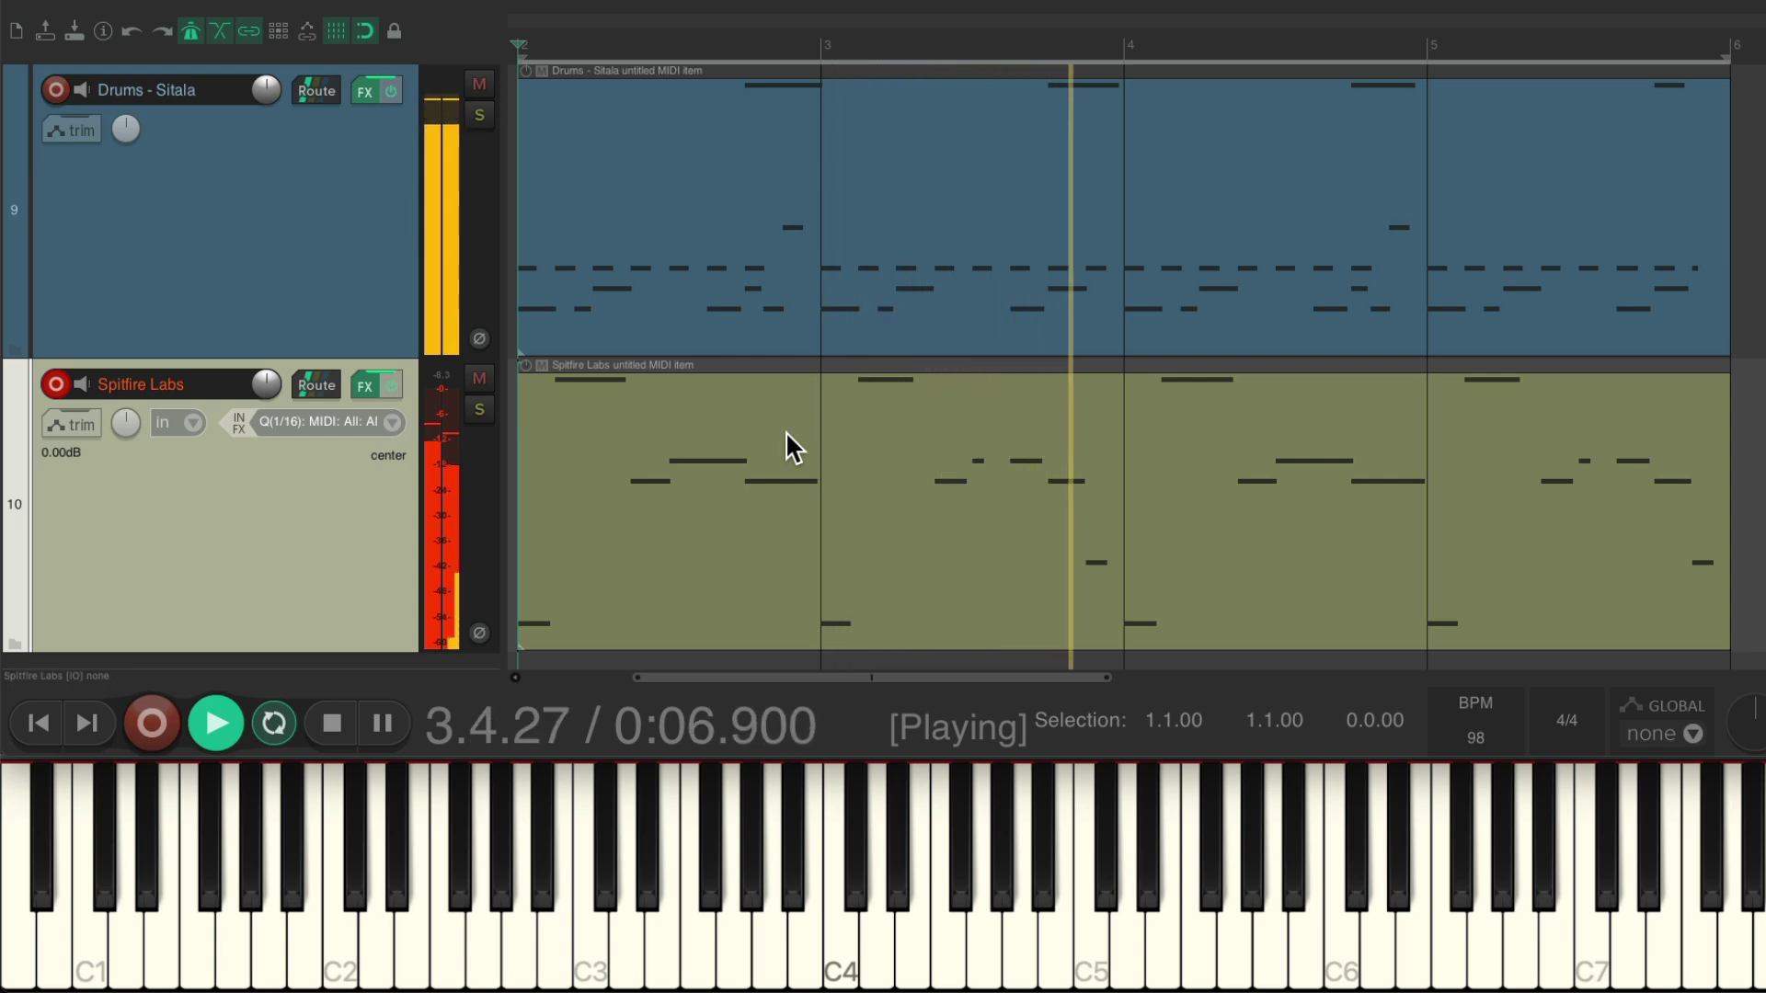
key("space")
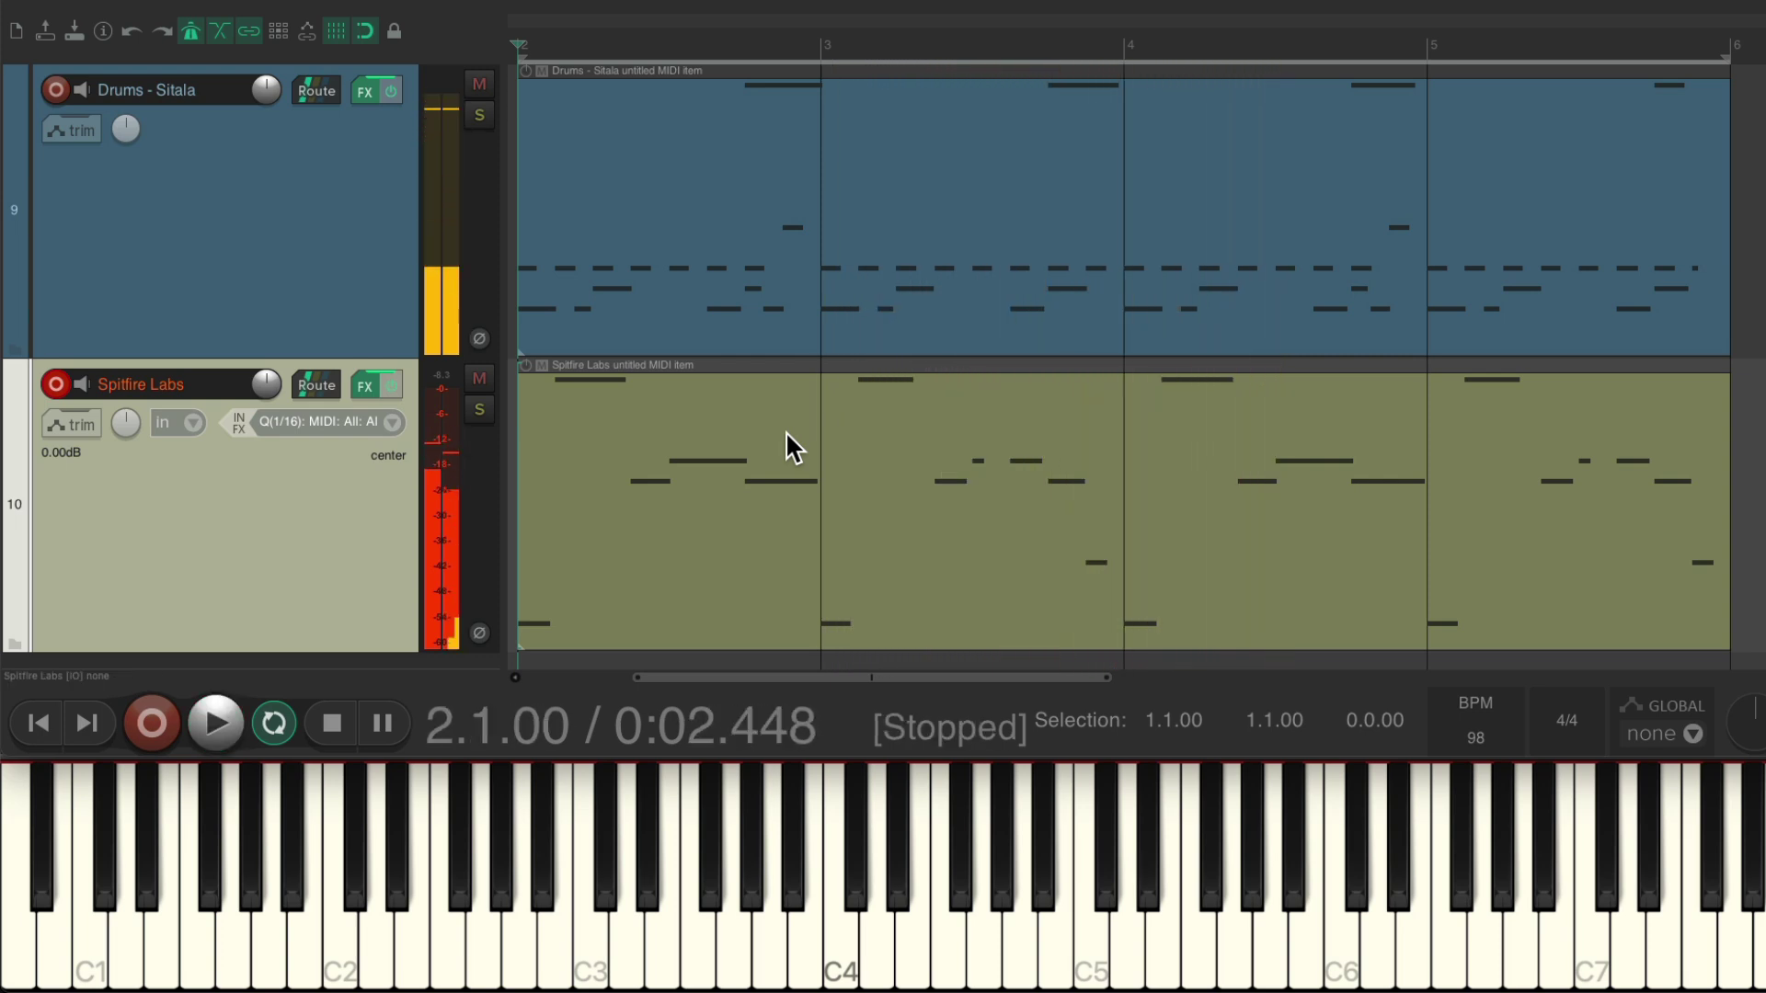
key("Page_Down")
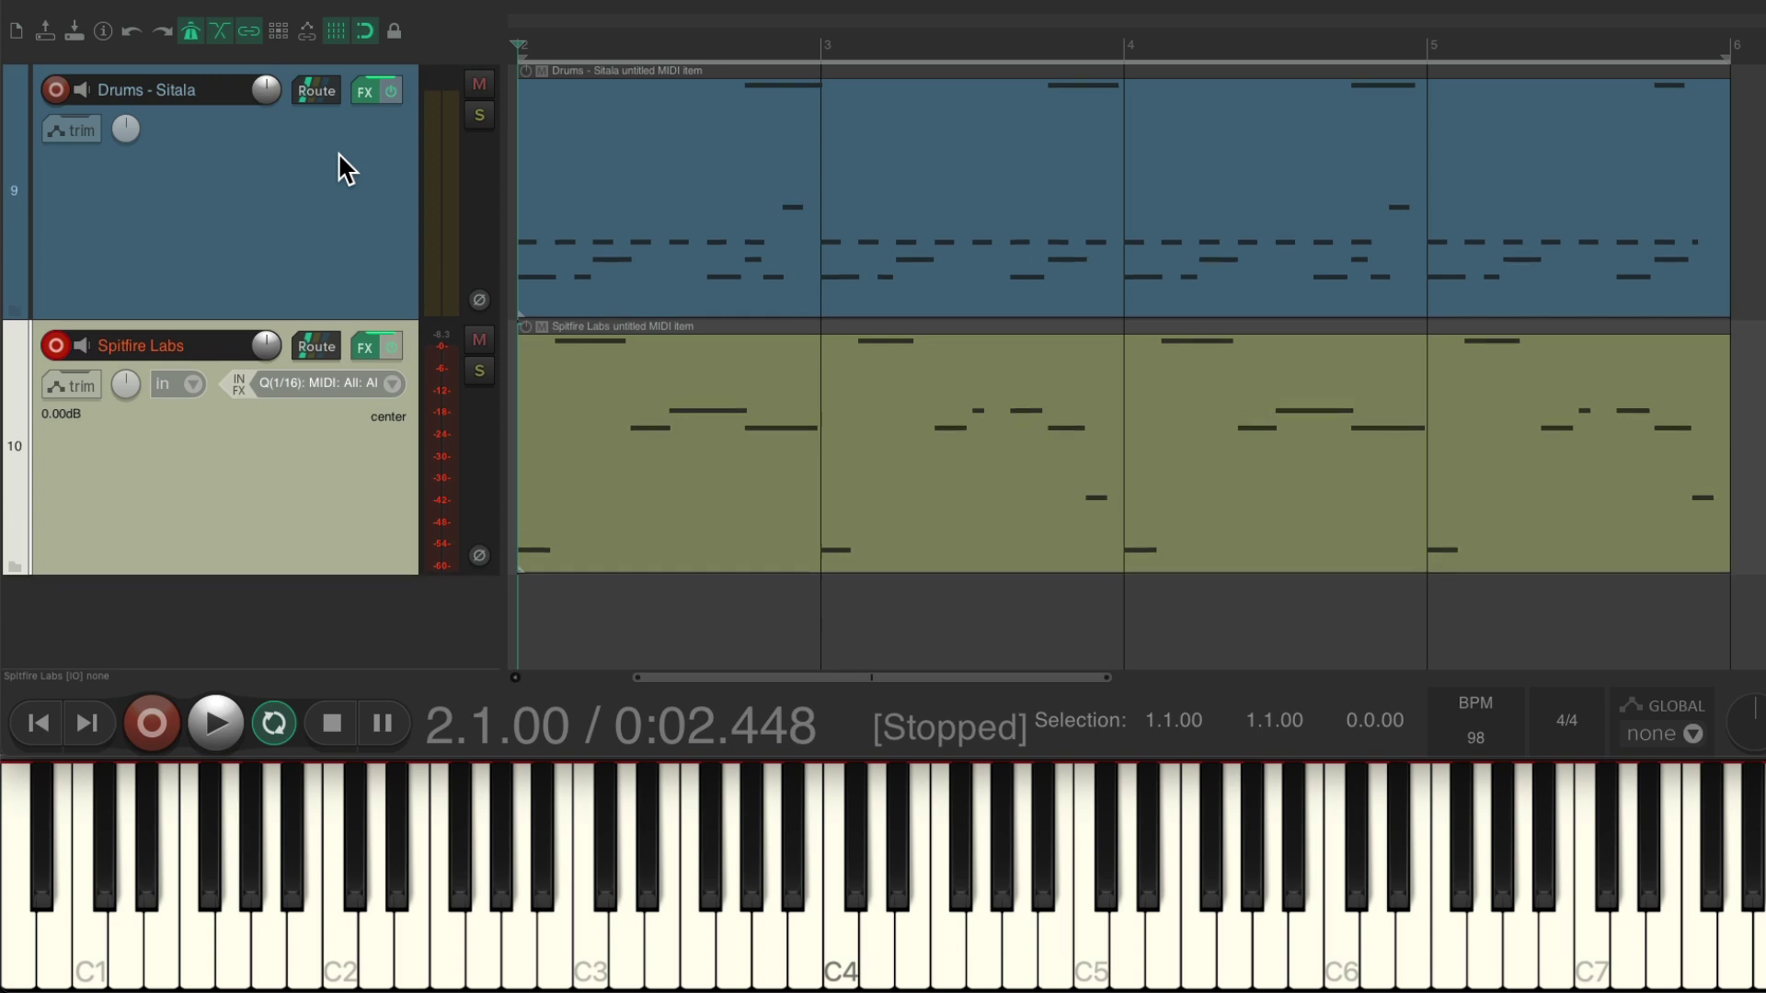
left_click(61, 288)
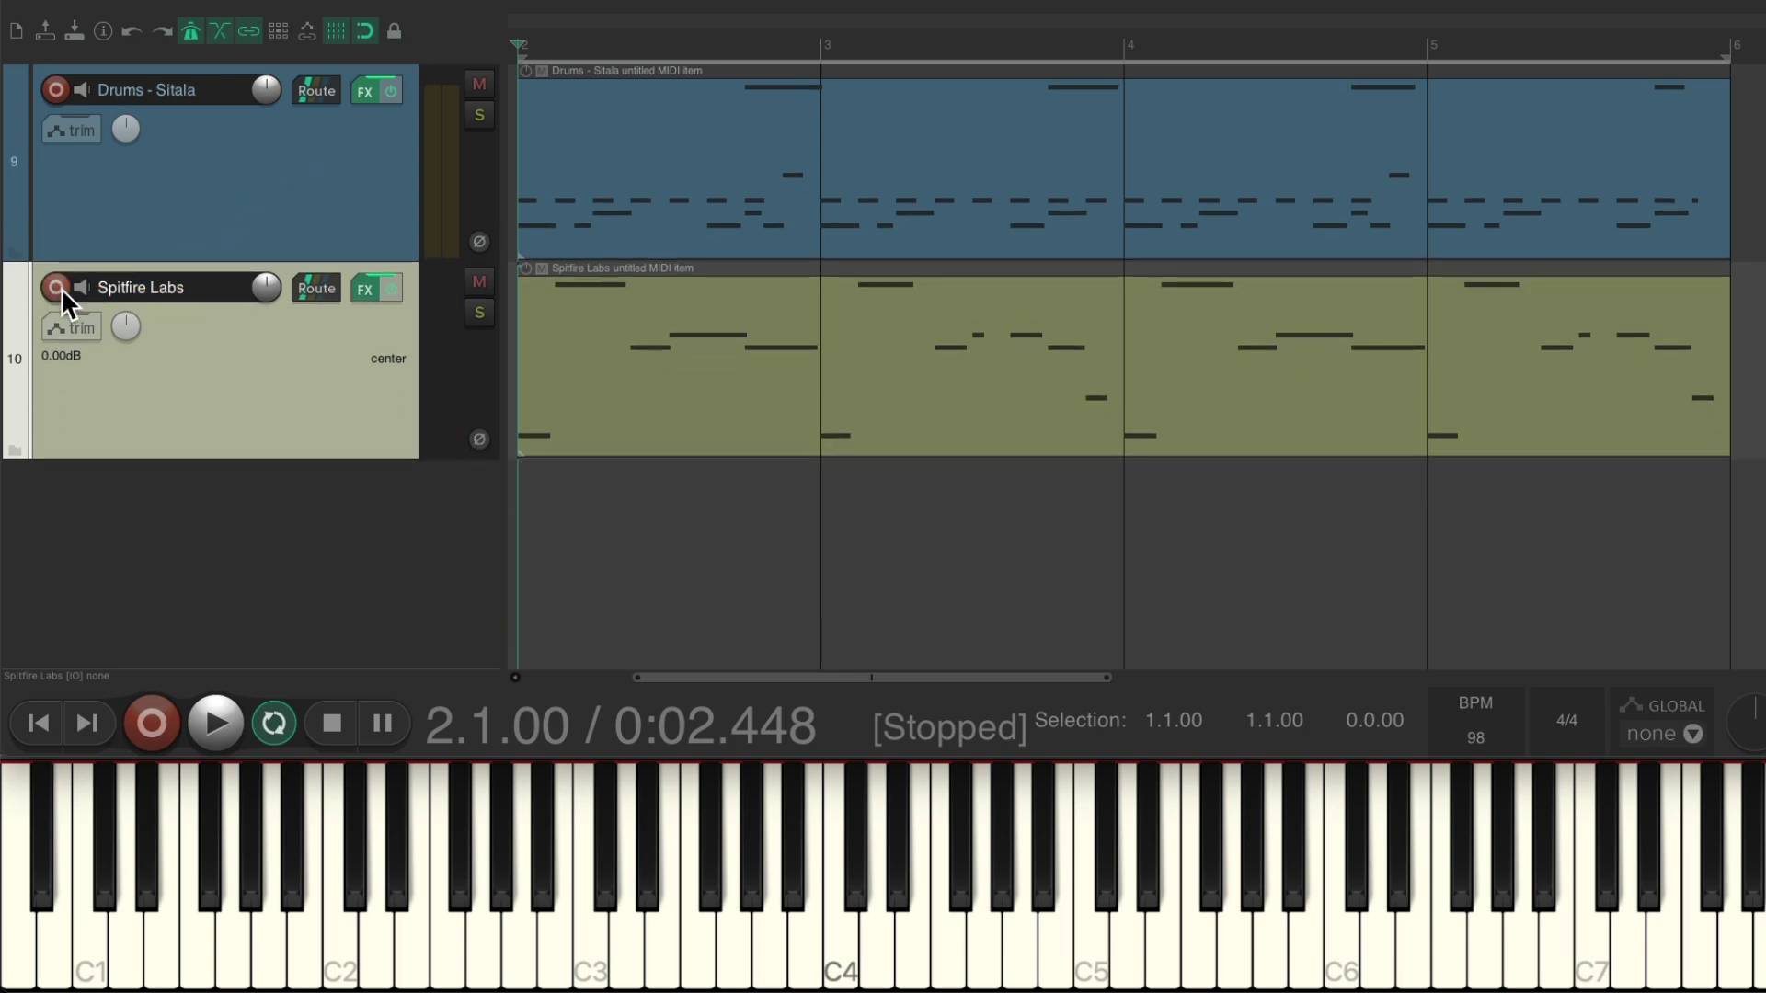
Step: Insert a new track from the Komplete Kontrol track template
right_click(324, 523)
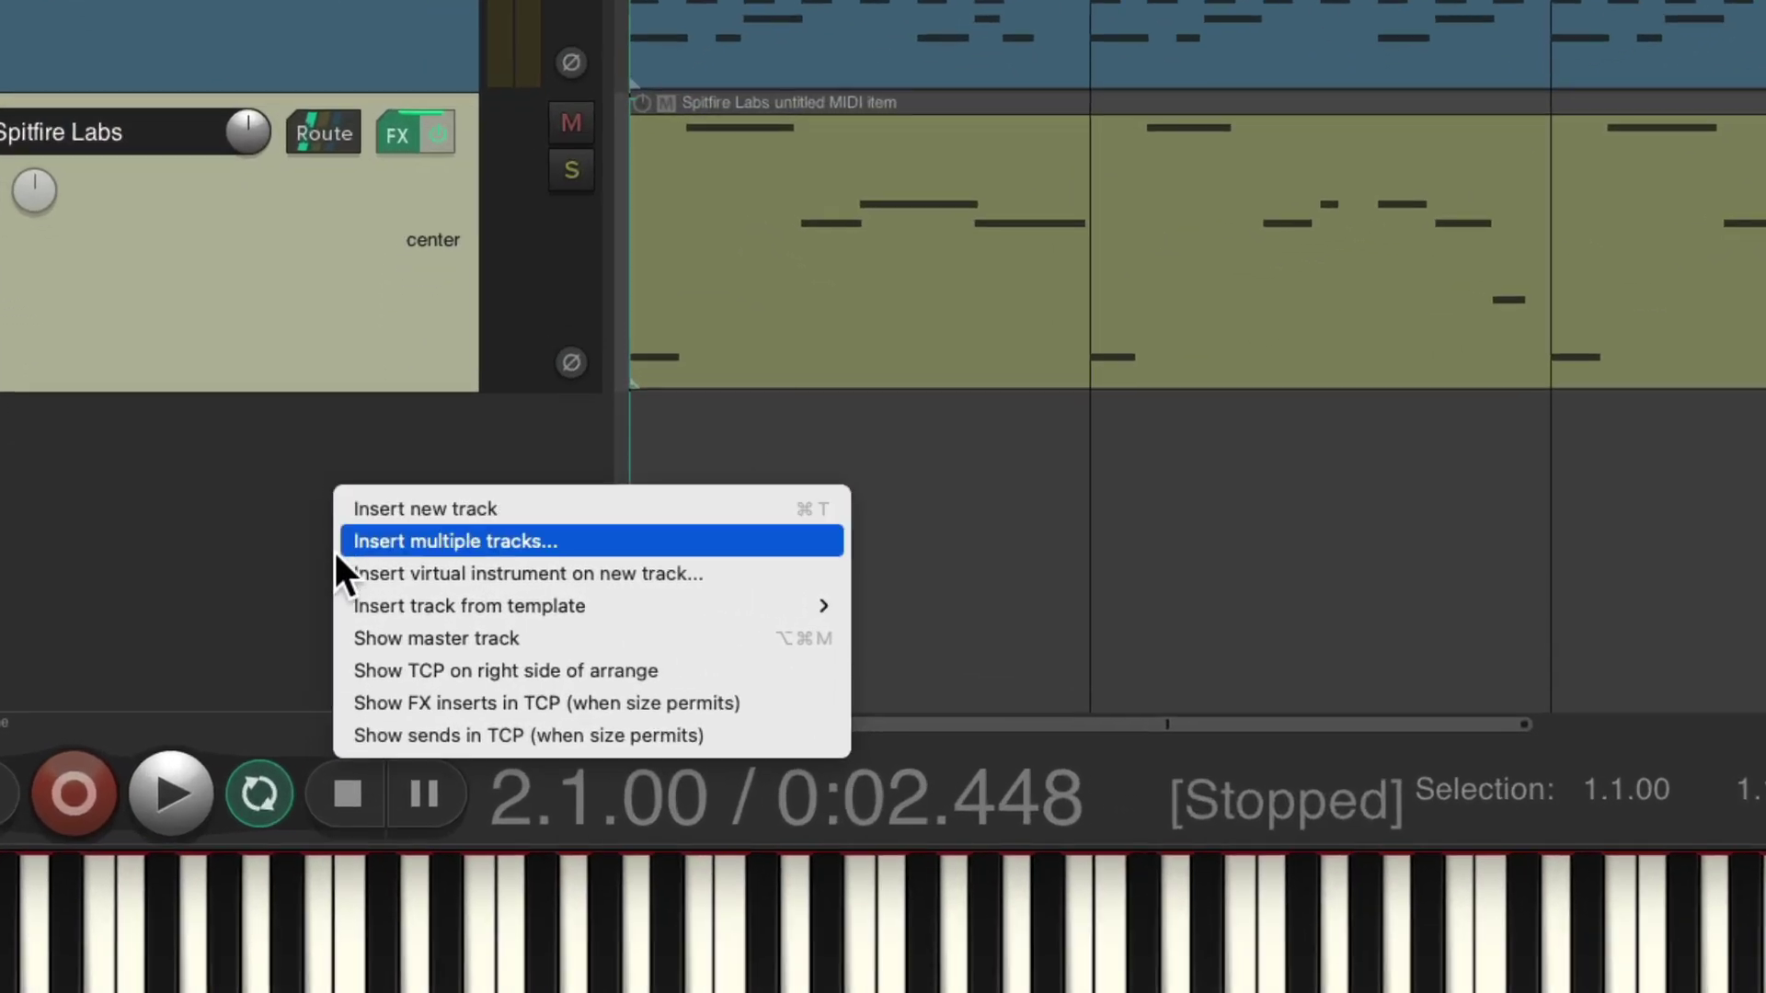
mouse_move(334, 614)
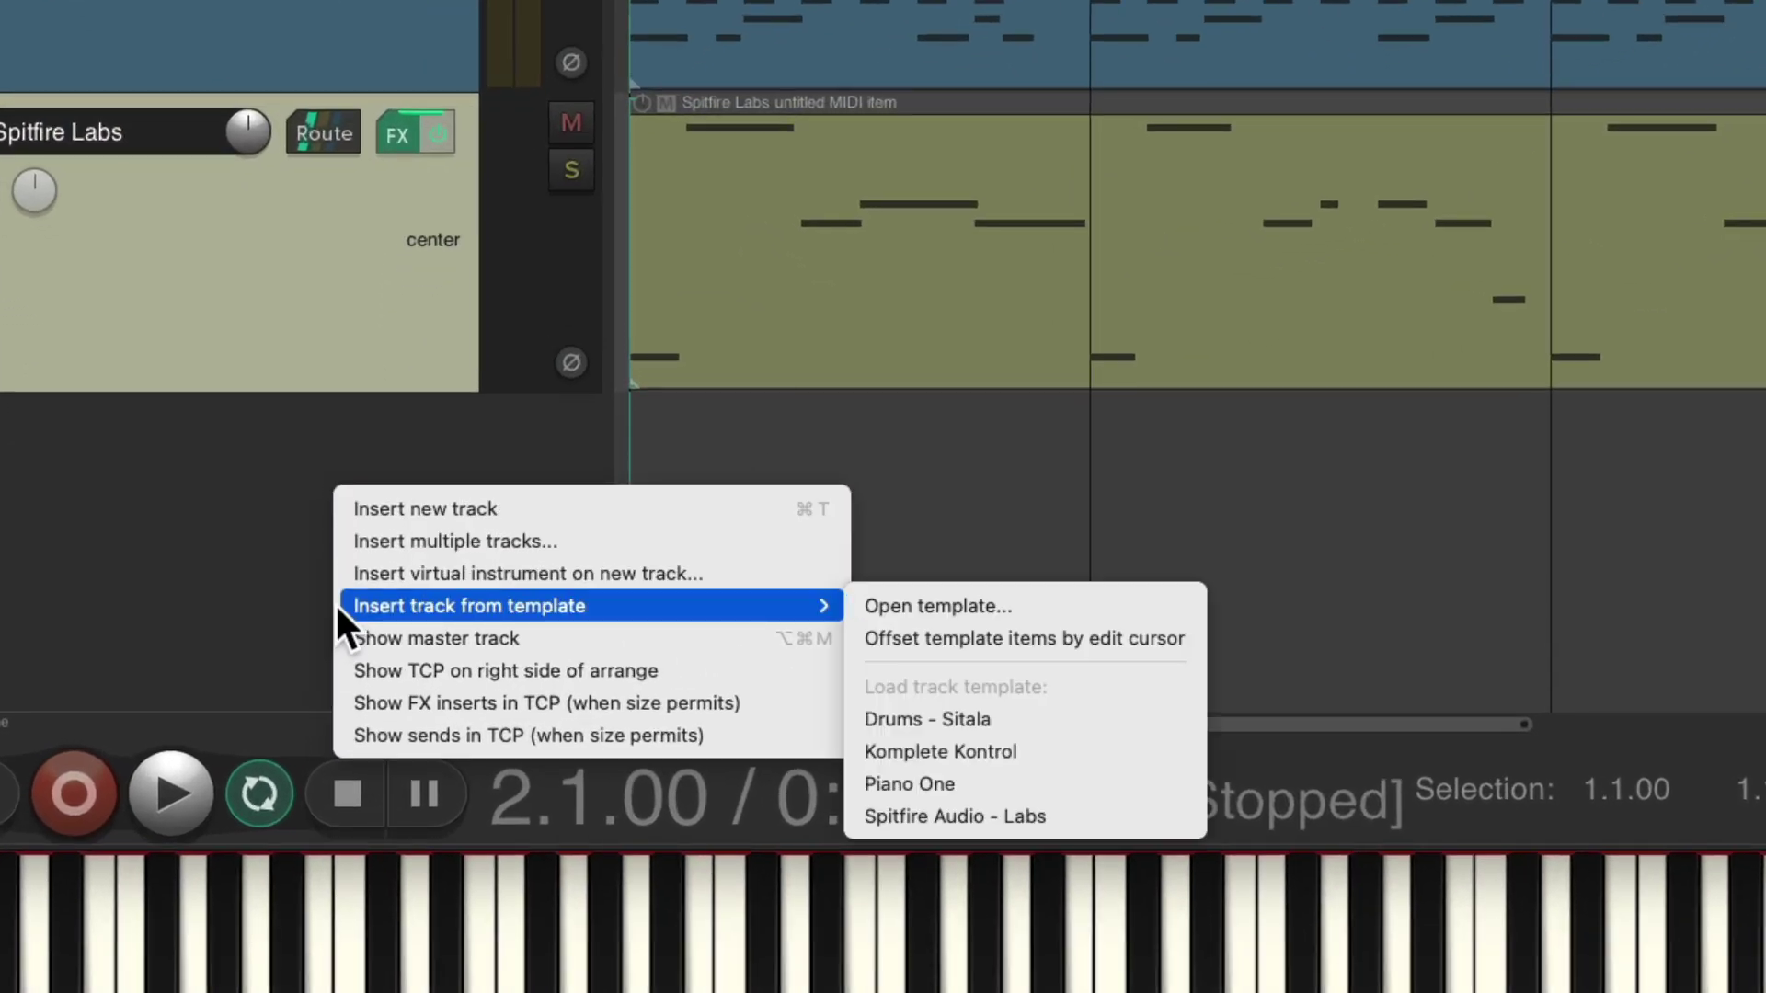
left_click(1072, 747)
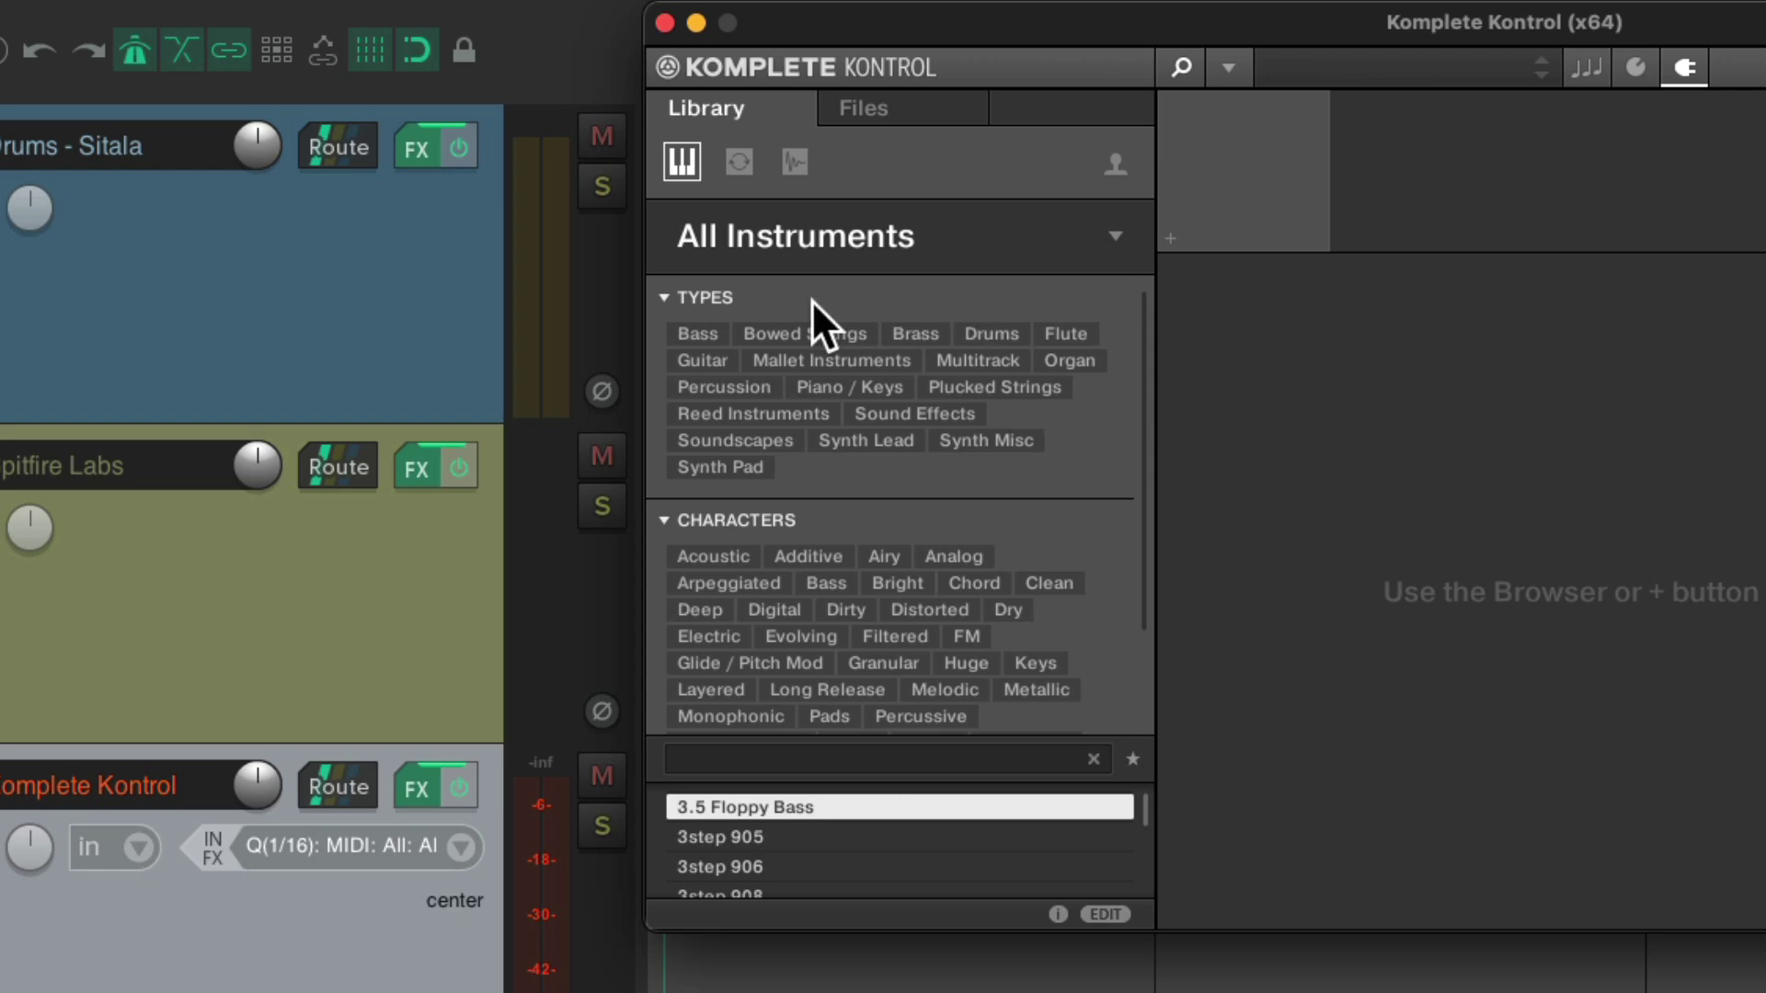
Step: Load the Animate preset using the Bass and Analog browser filters, then close the plugin
left_click(697, 333)
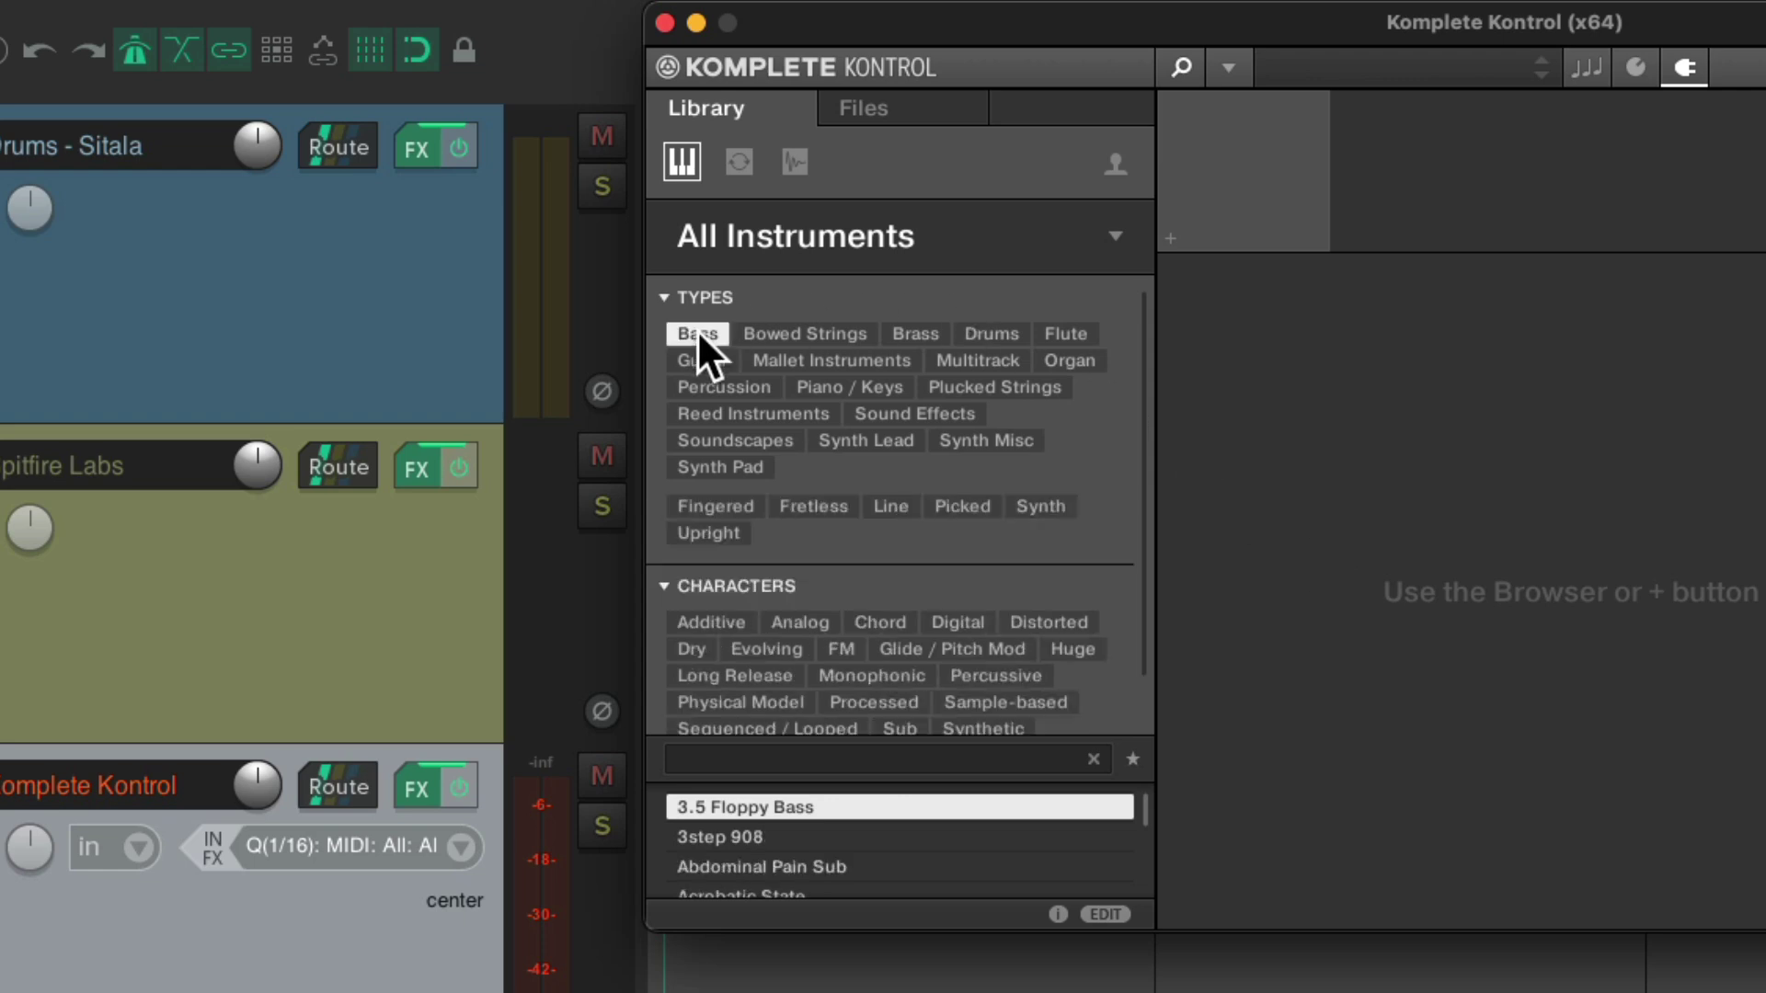
left_click(815, 622)
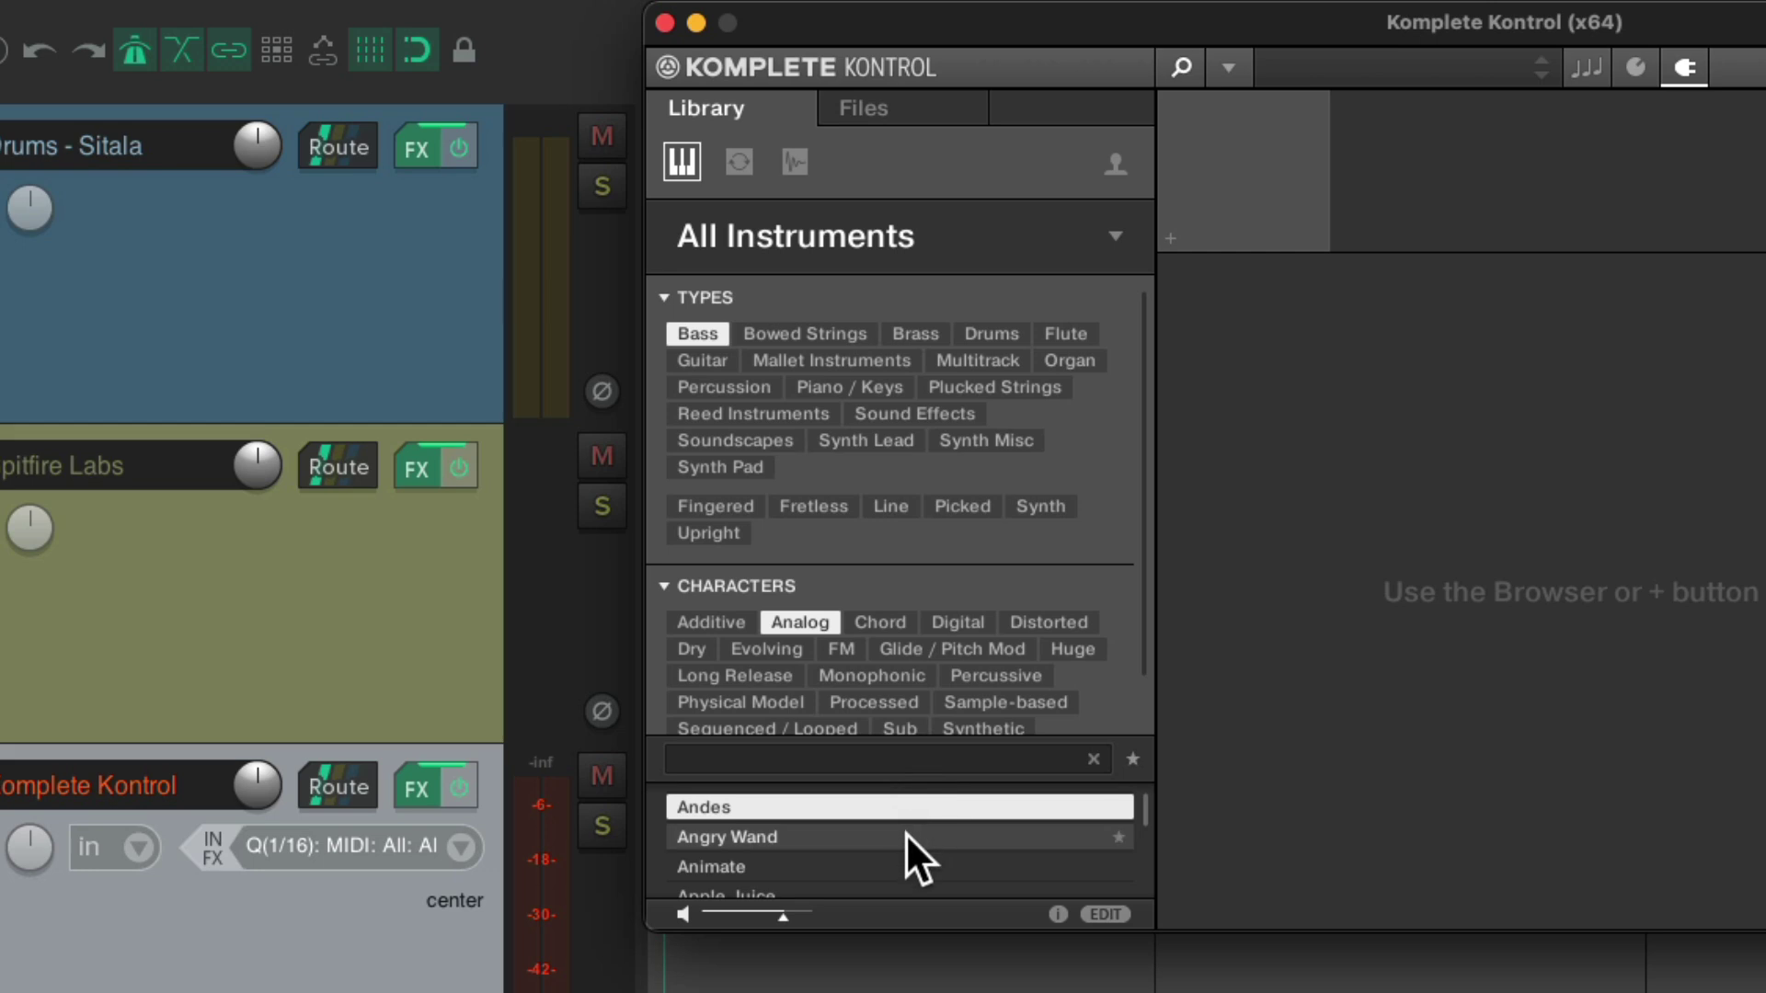
left_click(835, 865)
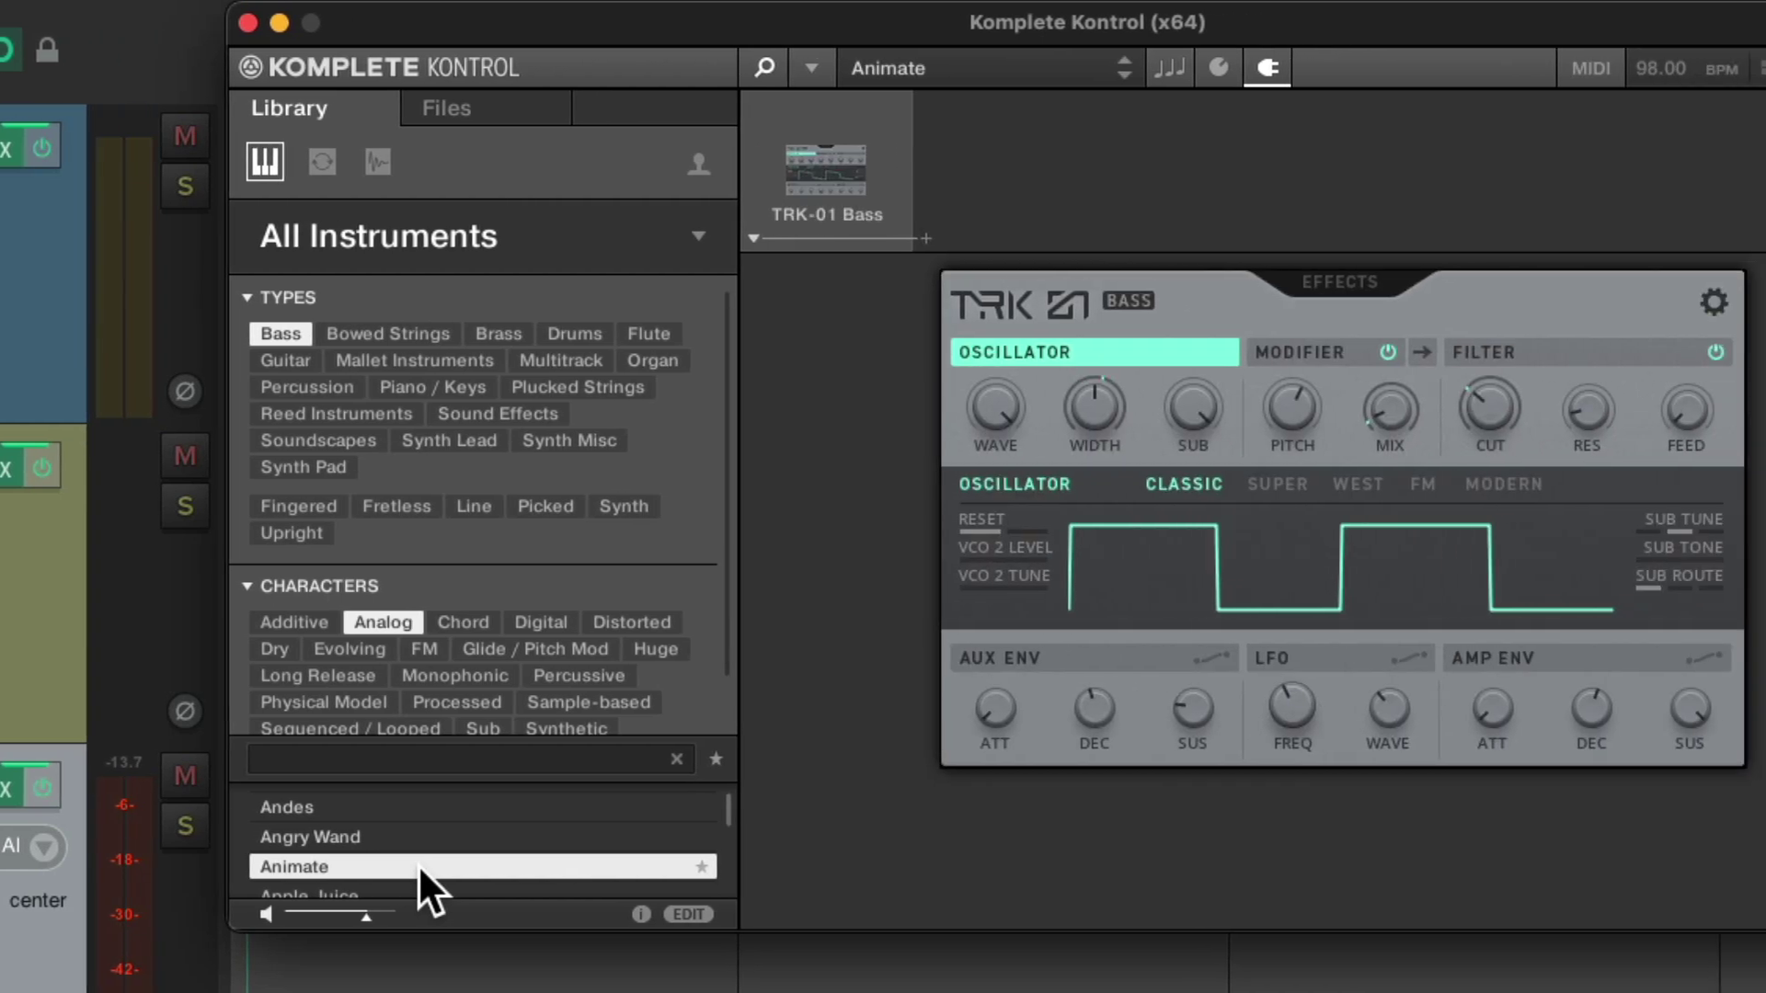
left_click(248, 22)
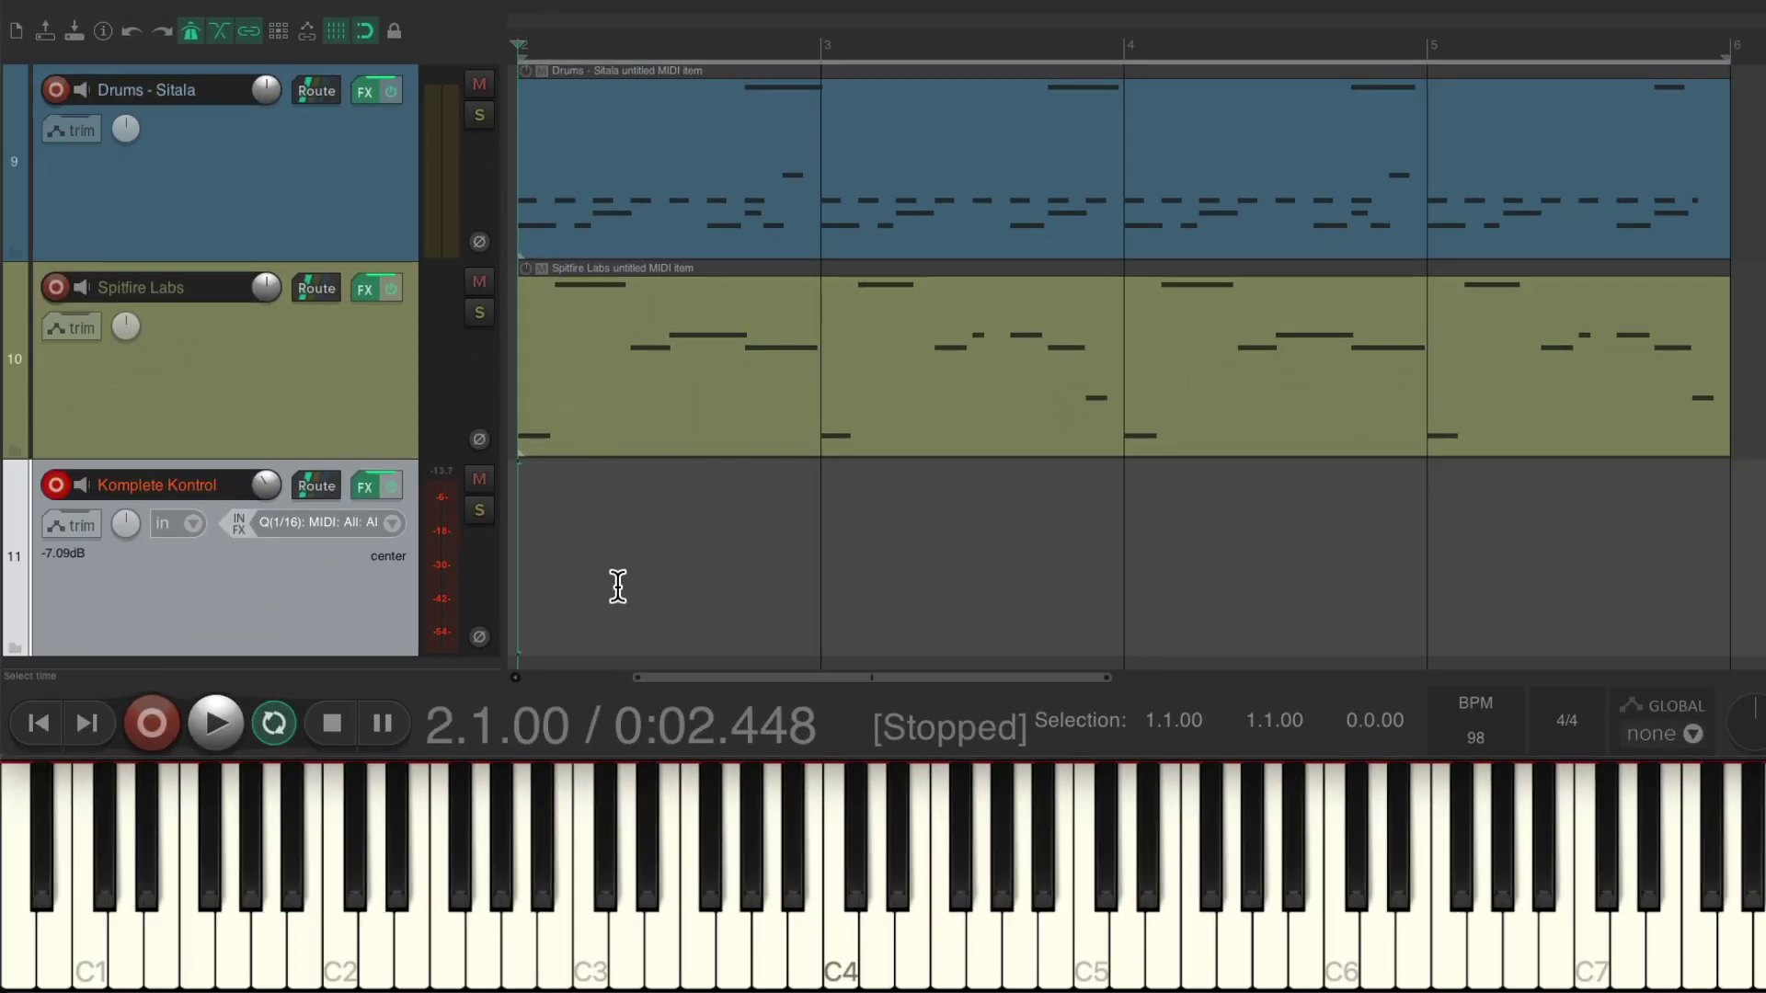
Step: Record the bass MIDI part over bars 2–6 with count-in, then disarm the Komplete Kontrol track
key("ctrl+r")
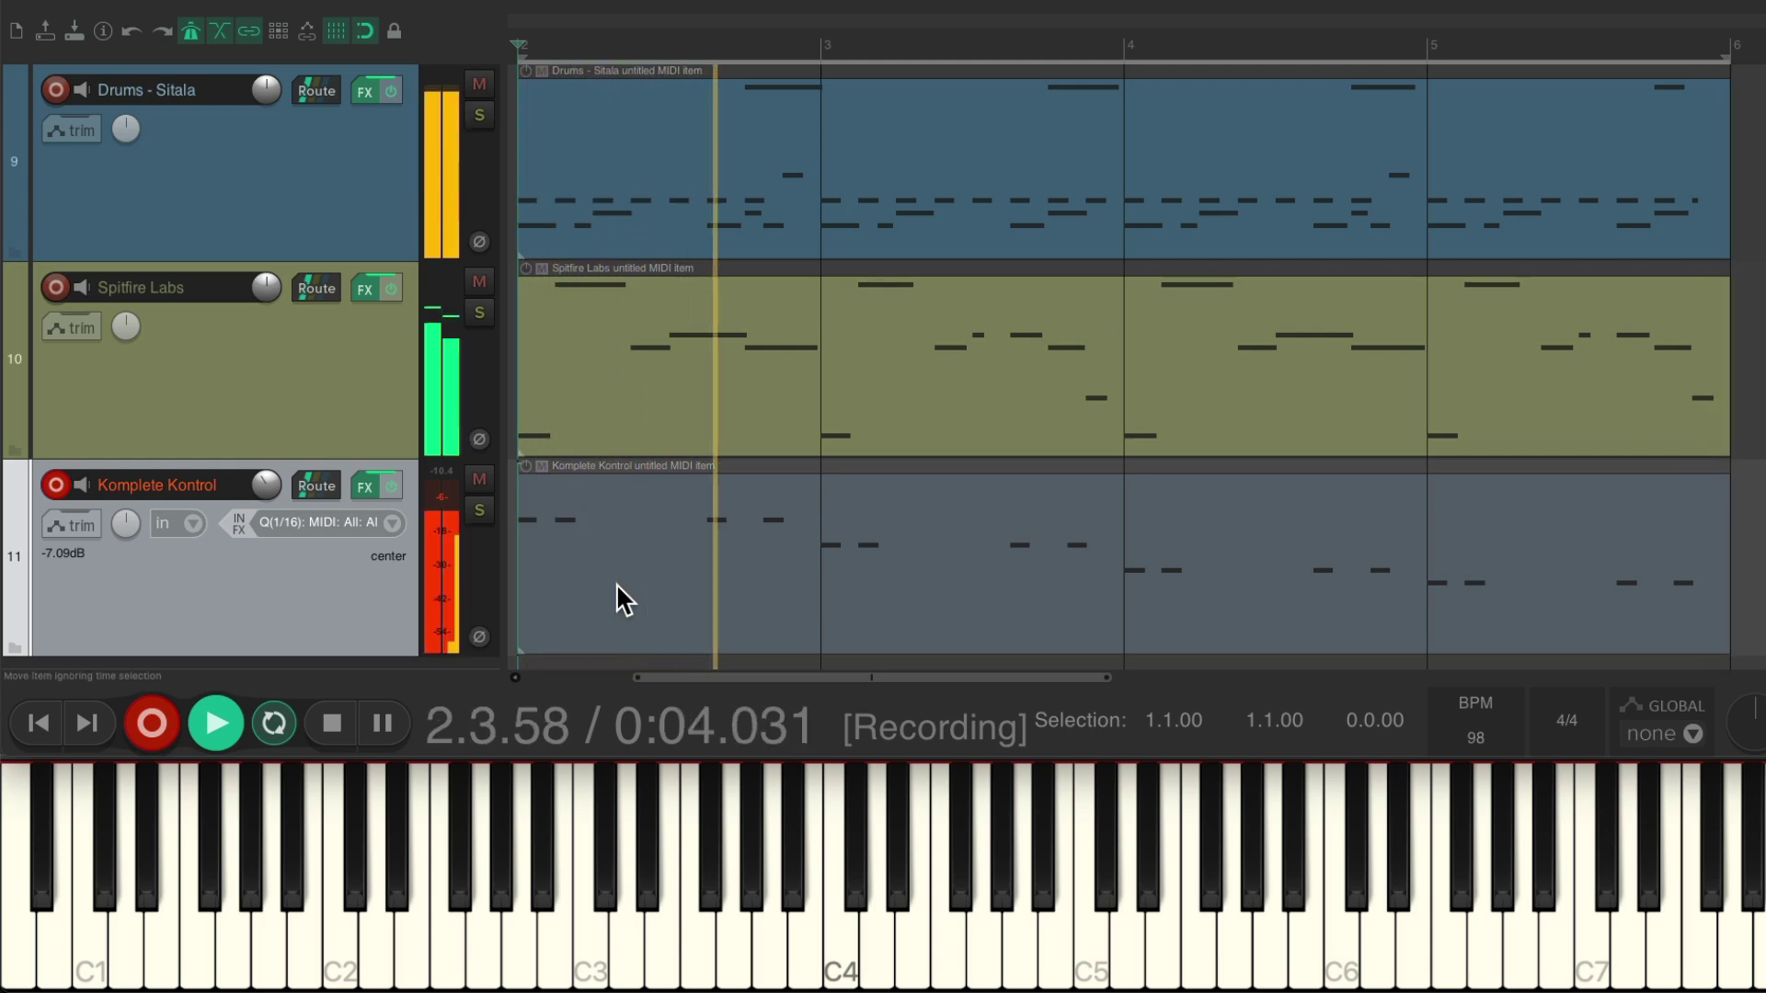
key("ctrl+r")
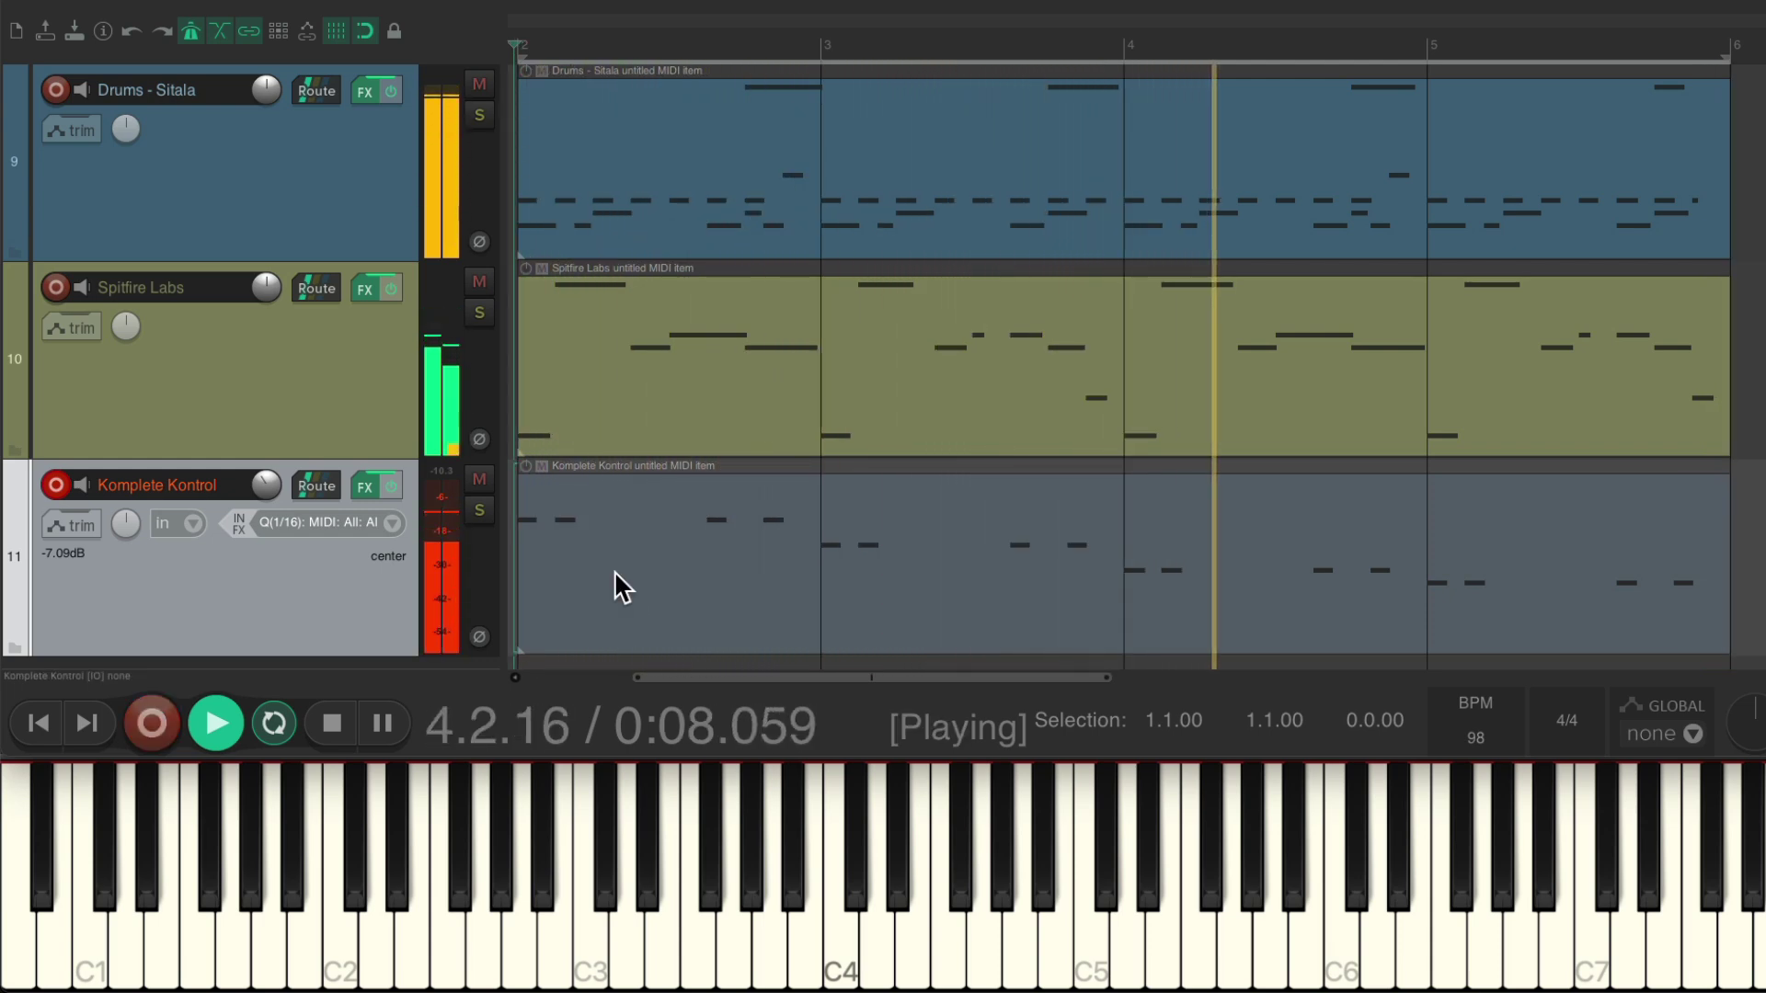
key("space")
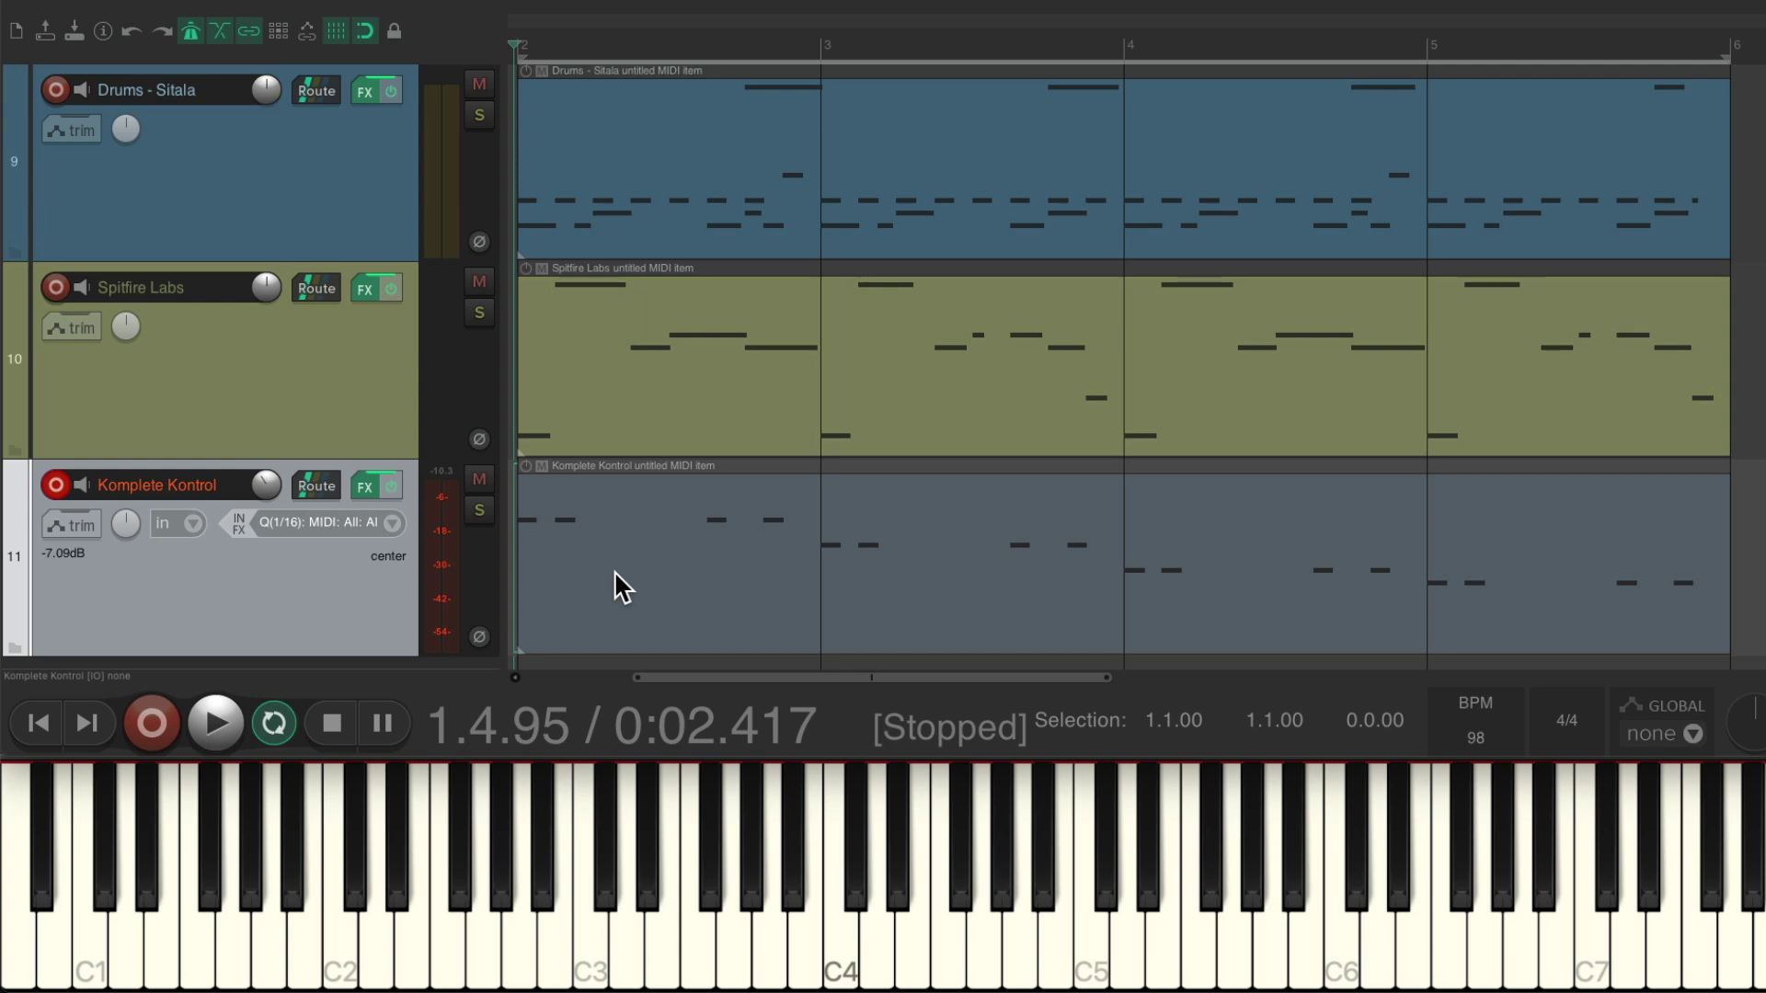
left_click(56, 486)
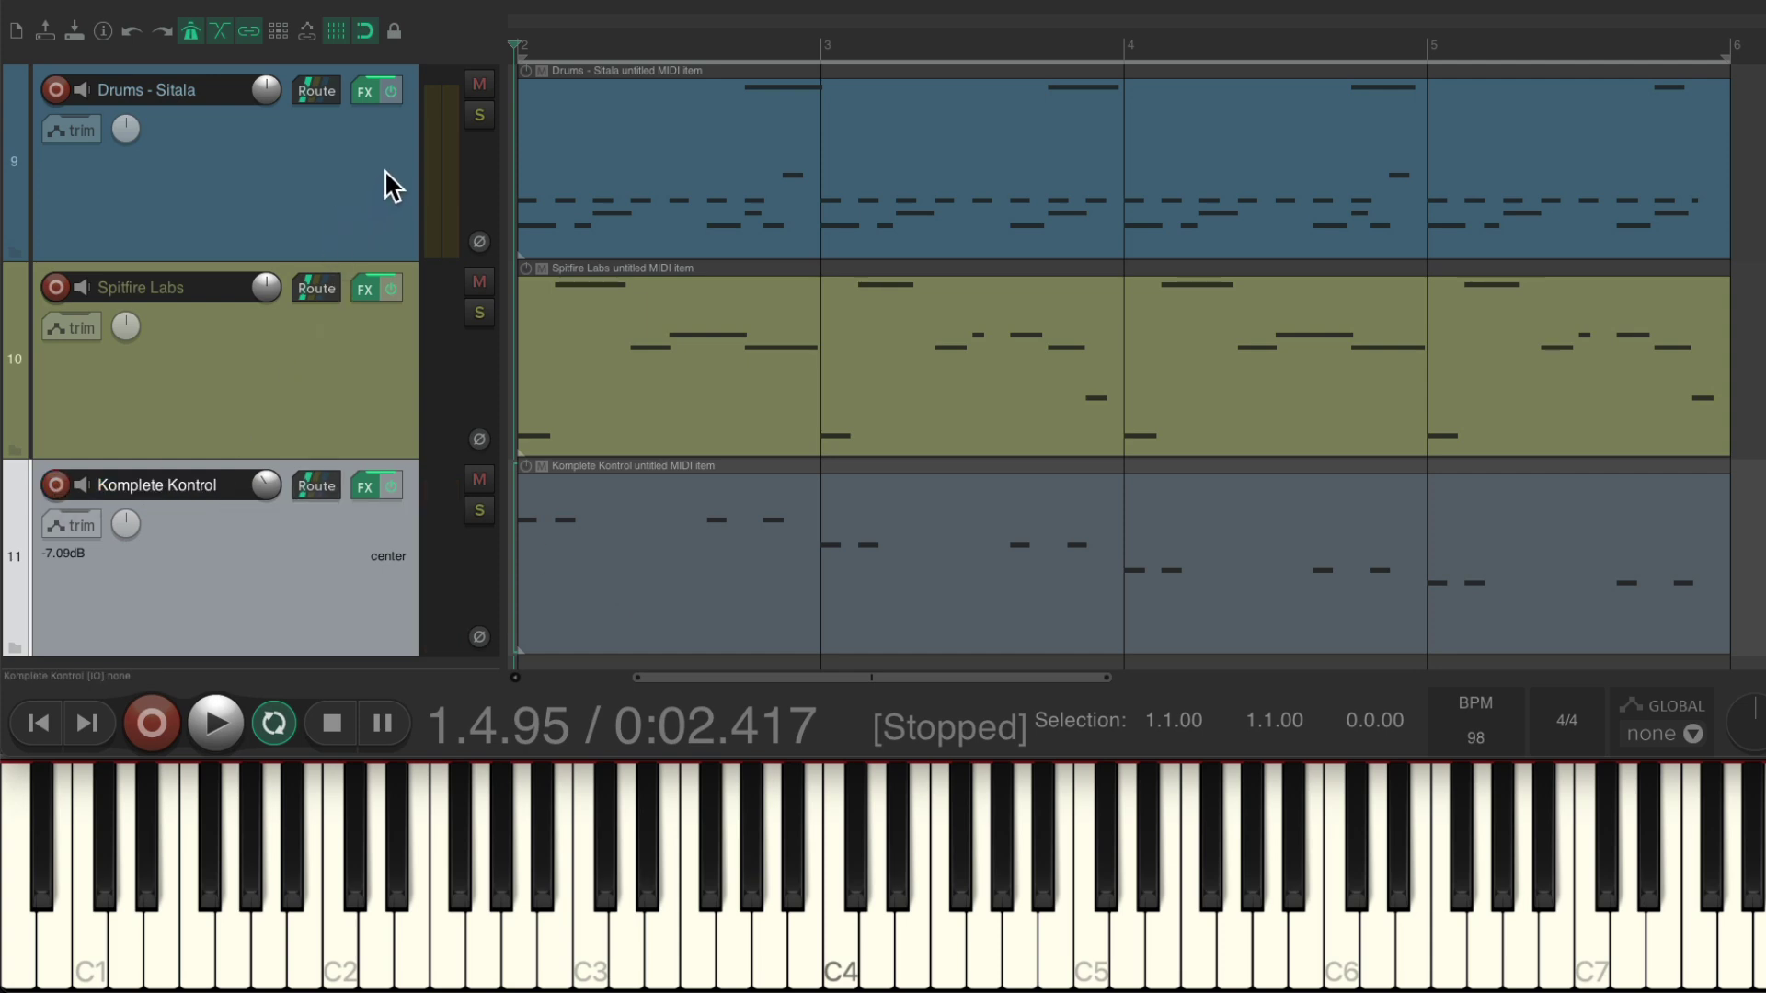
Step: Add a Neo Piano track from the Piano One template and switch on NeoPiano's reverb
scroll(381, 170, "down", 3)
right_click(271, 554)
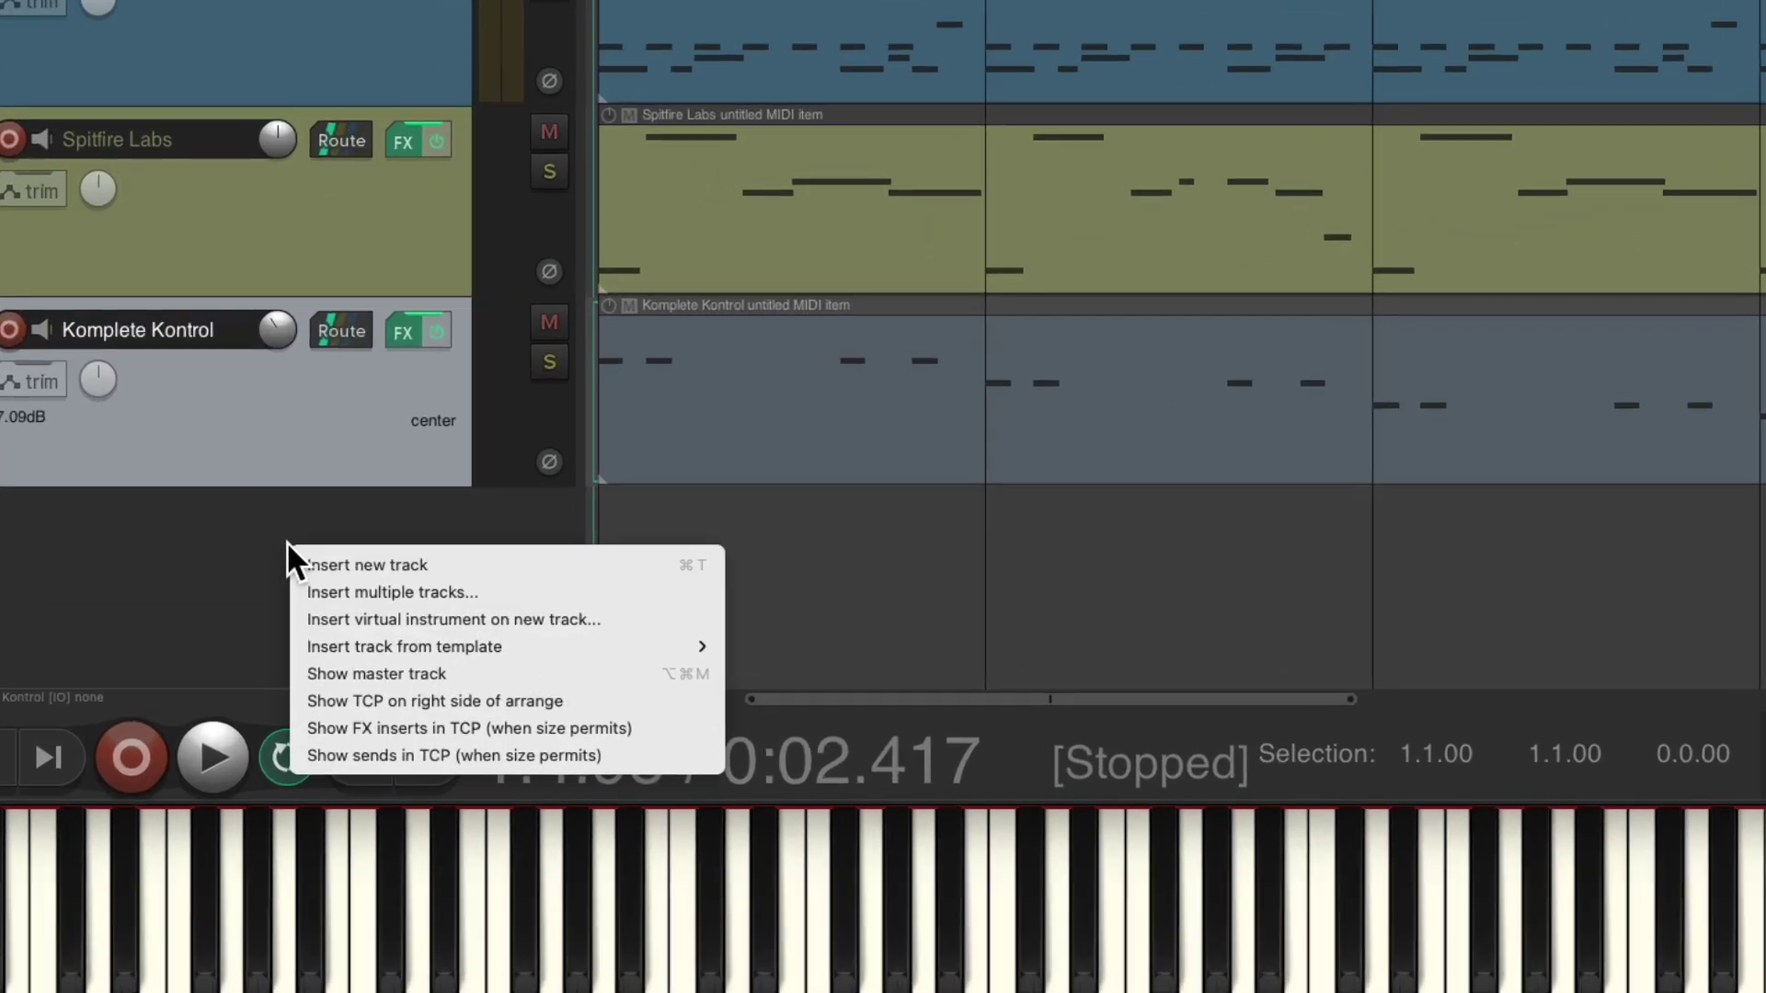
mouse_move(303, 651)
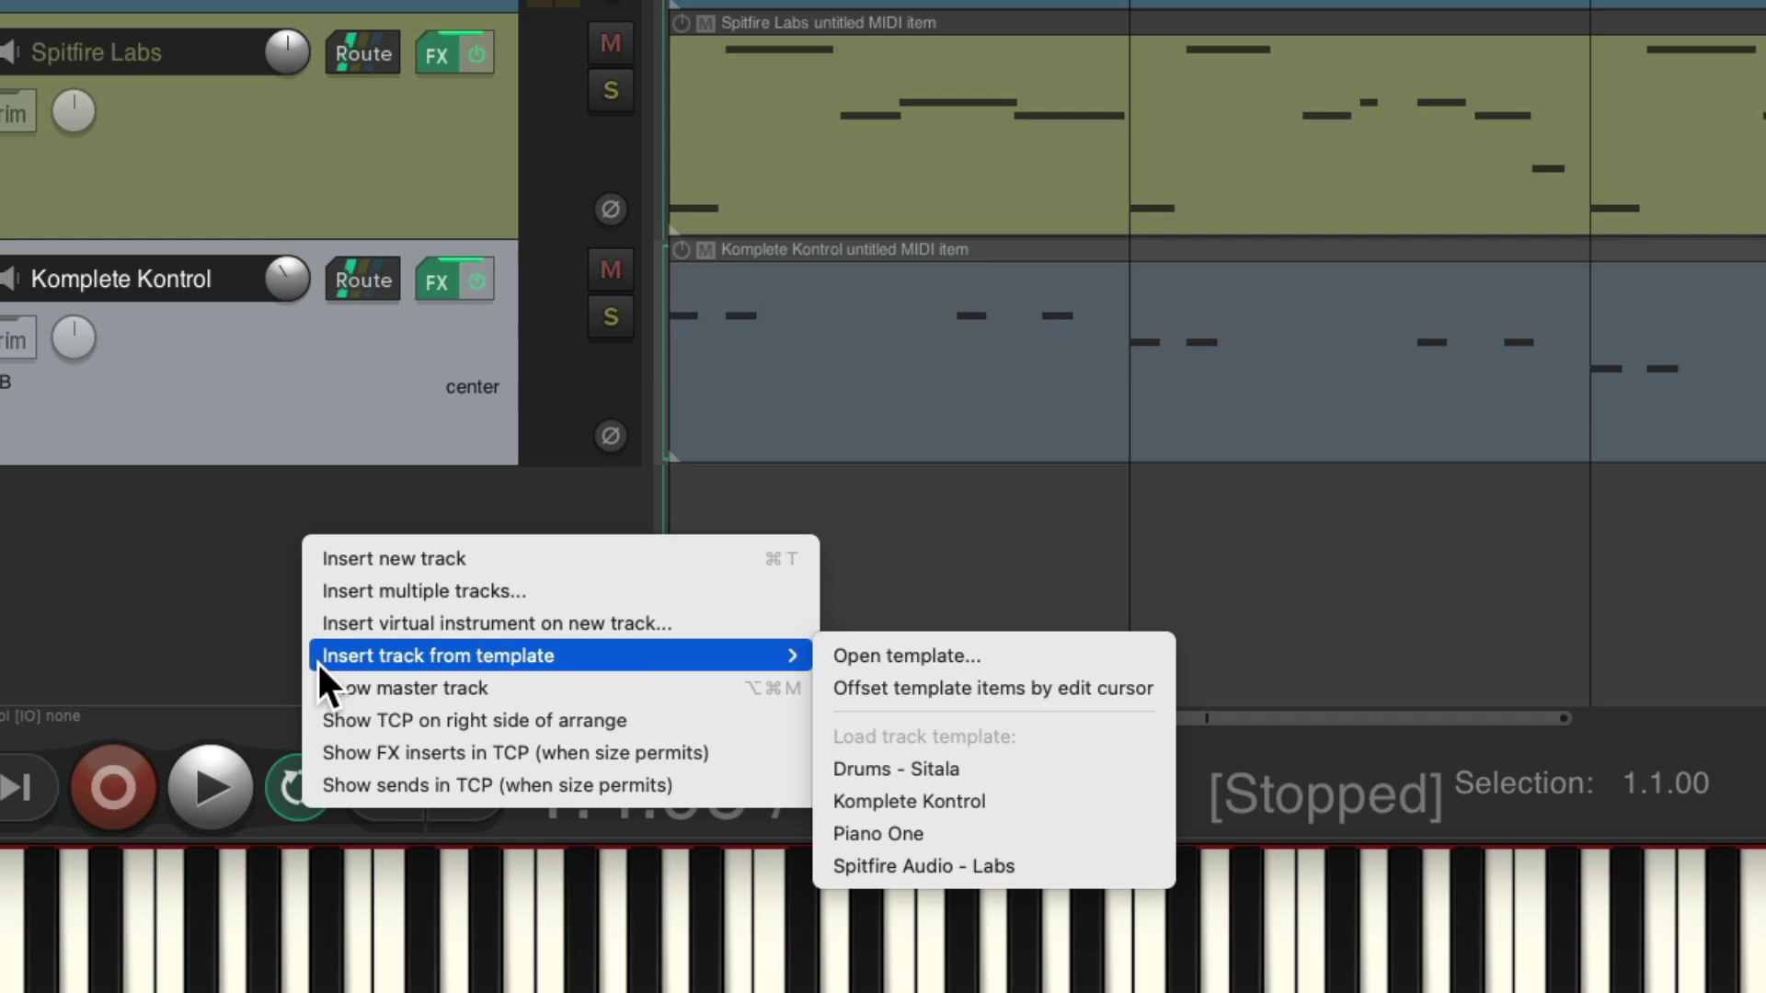
left_click(1073, 825)
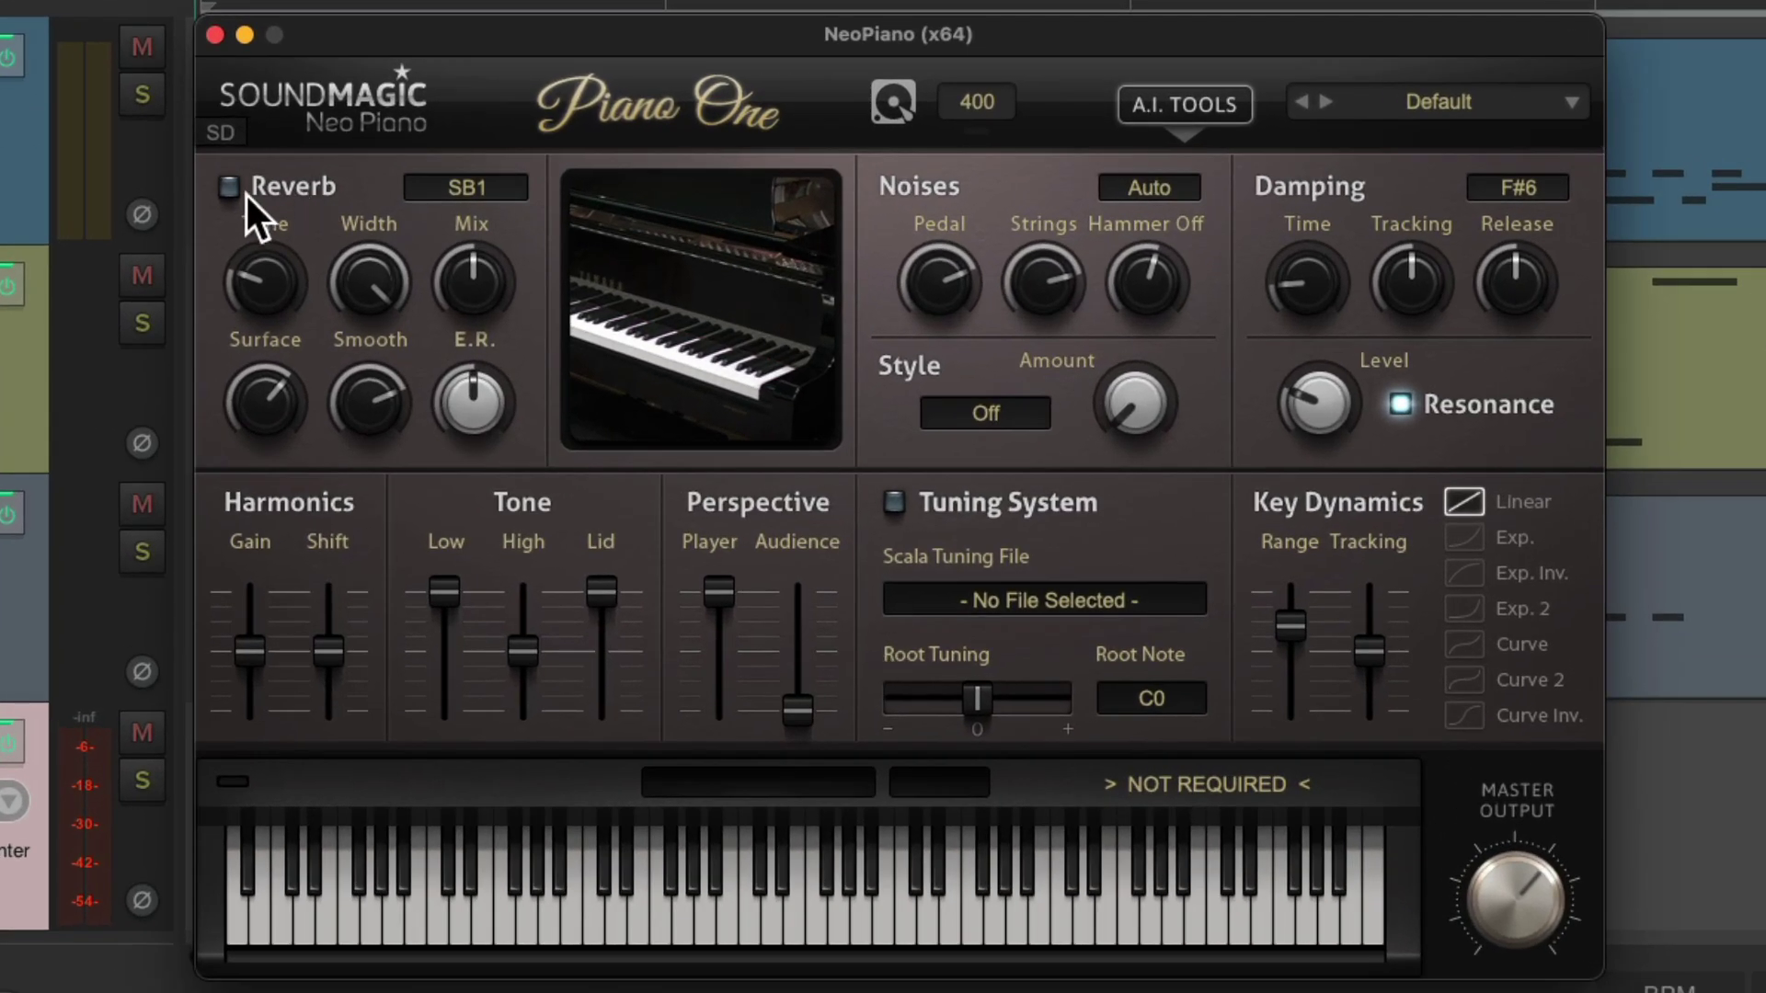
left_click(229, 188)
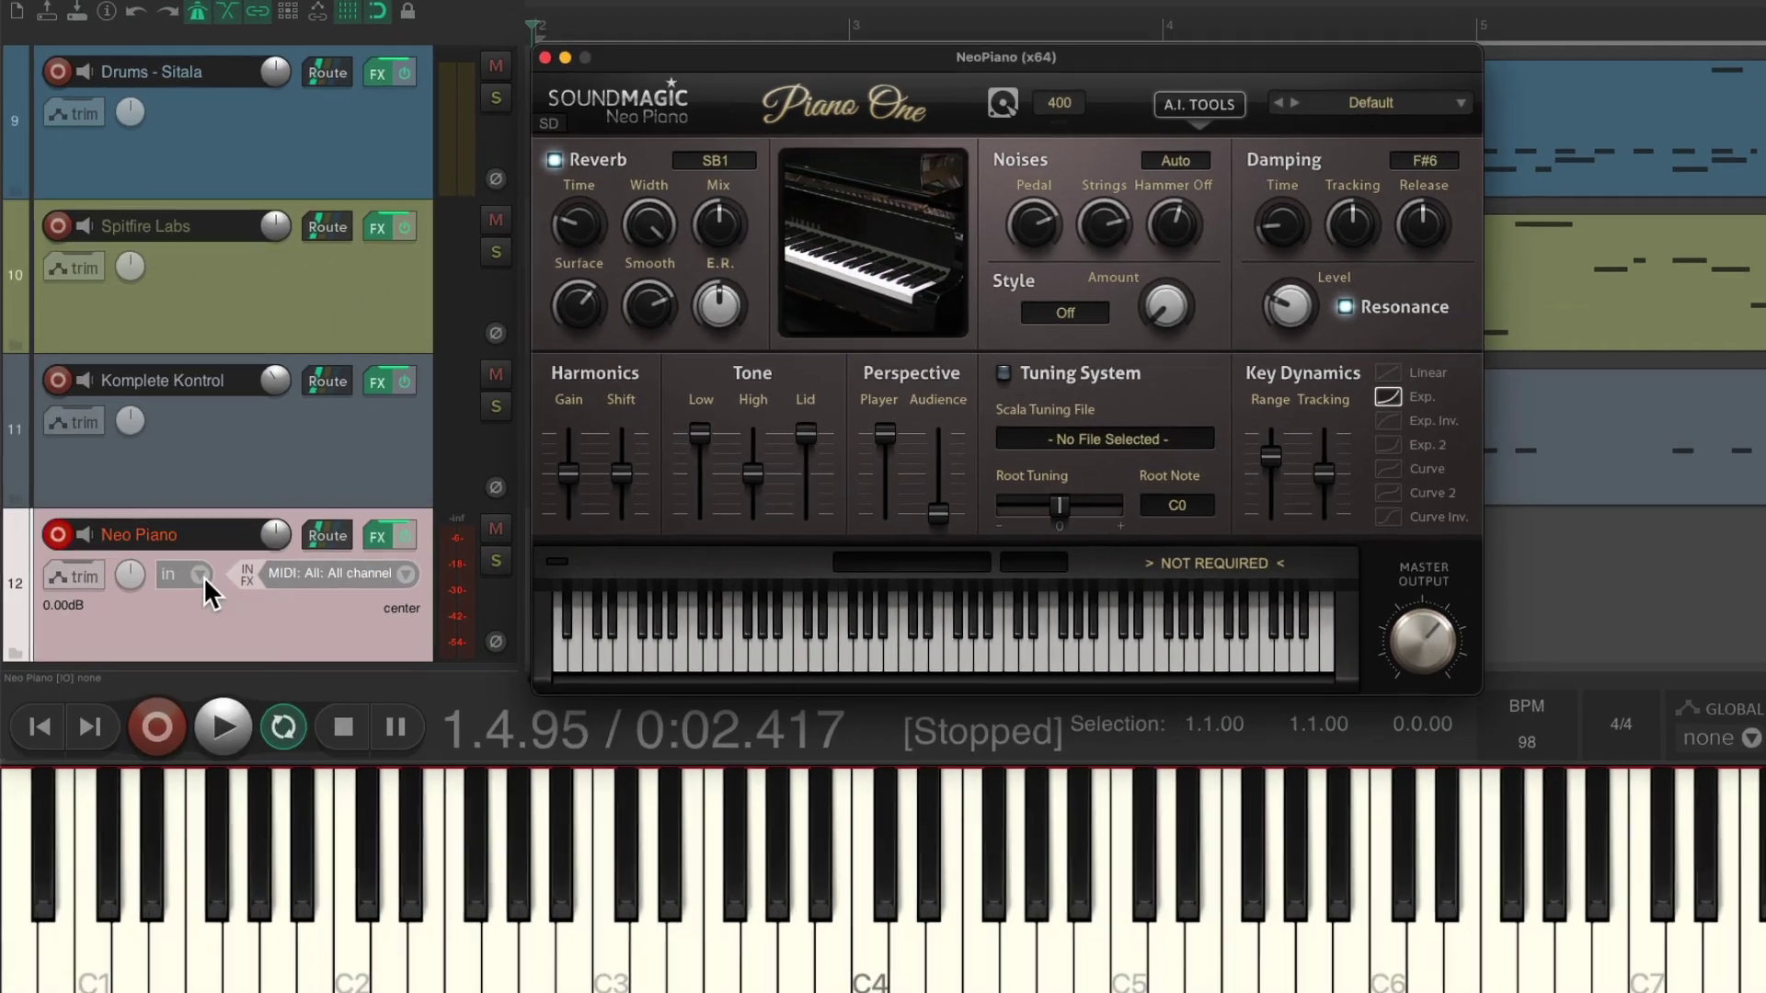
Step: Set the Neo Piano track's record mode to MIDI overdub
left_click(201, 568)
mouse_move(521, 618)
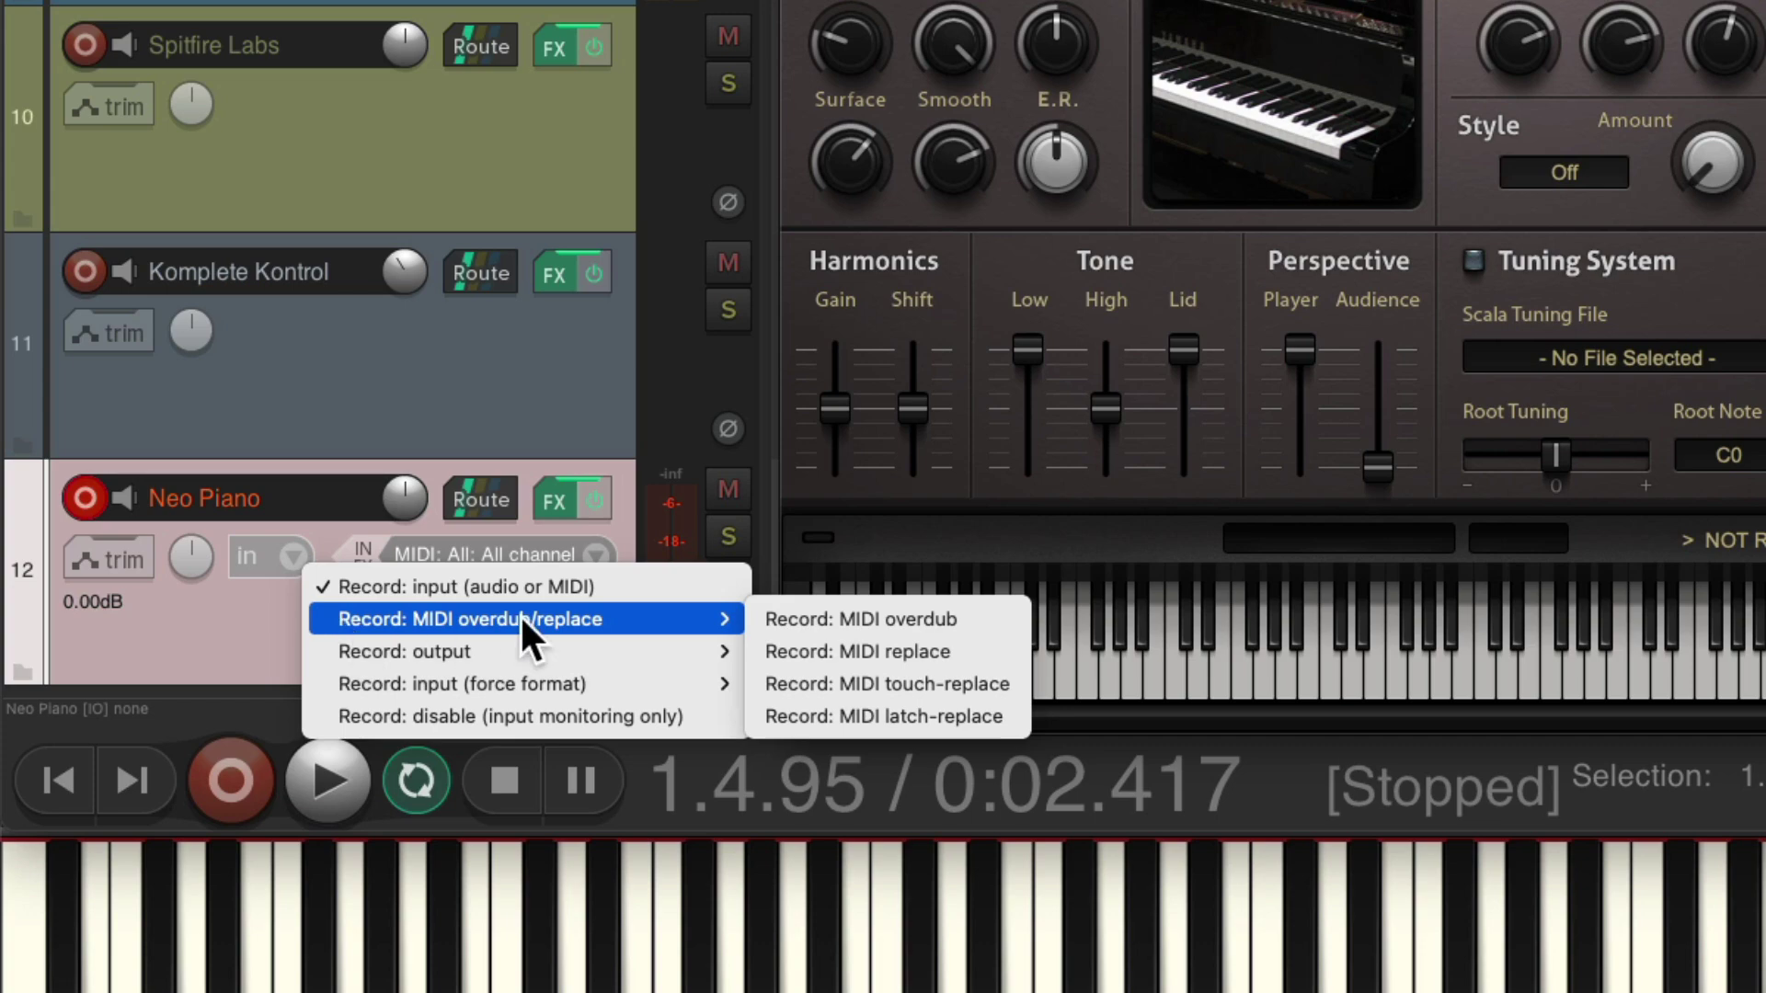
left_click(754, 618)
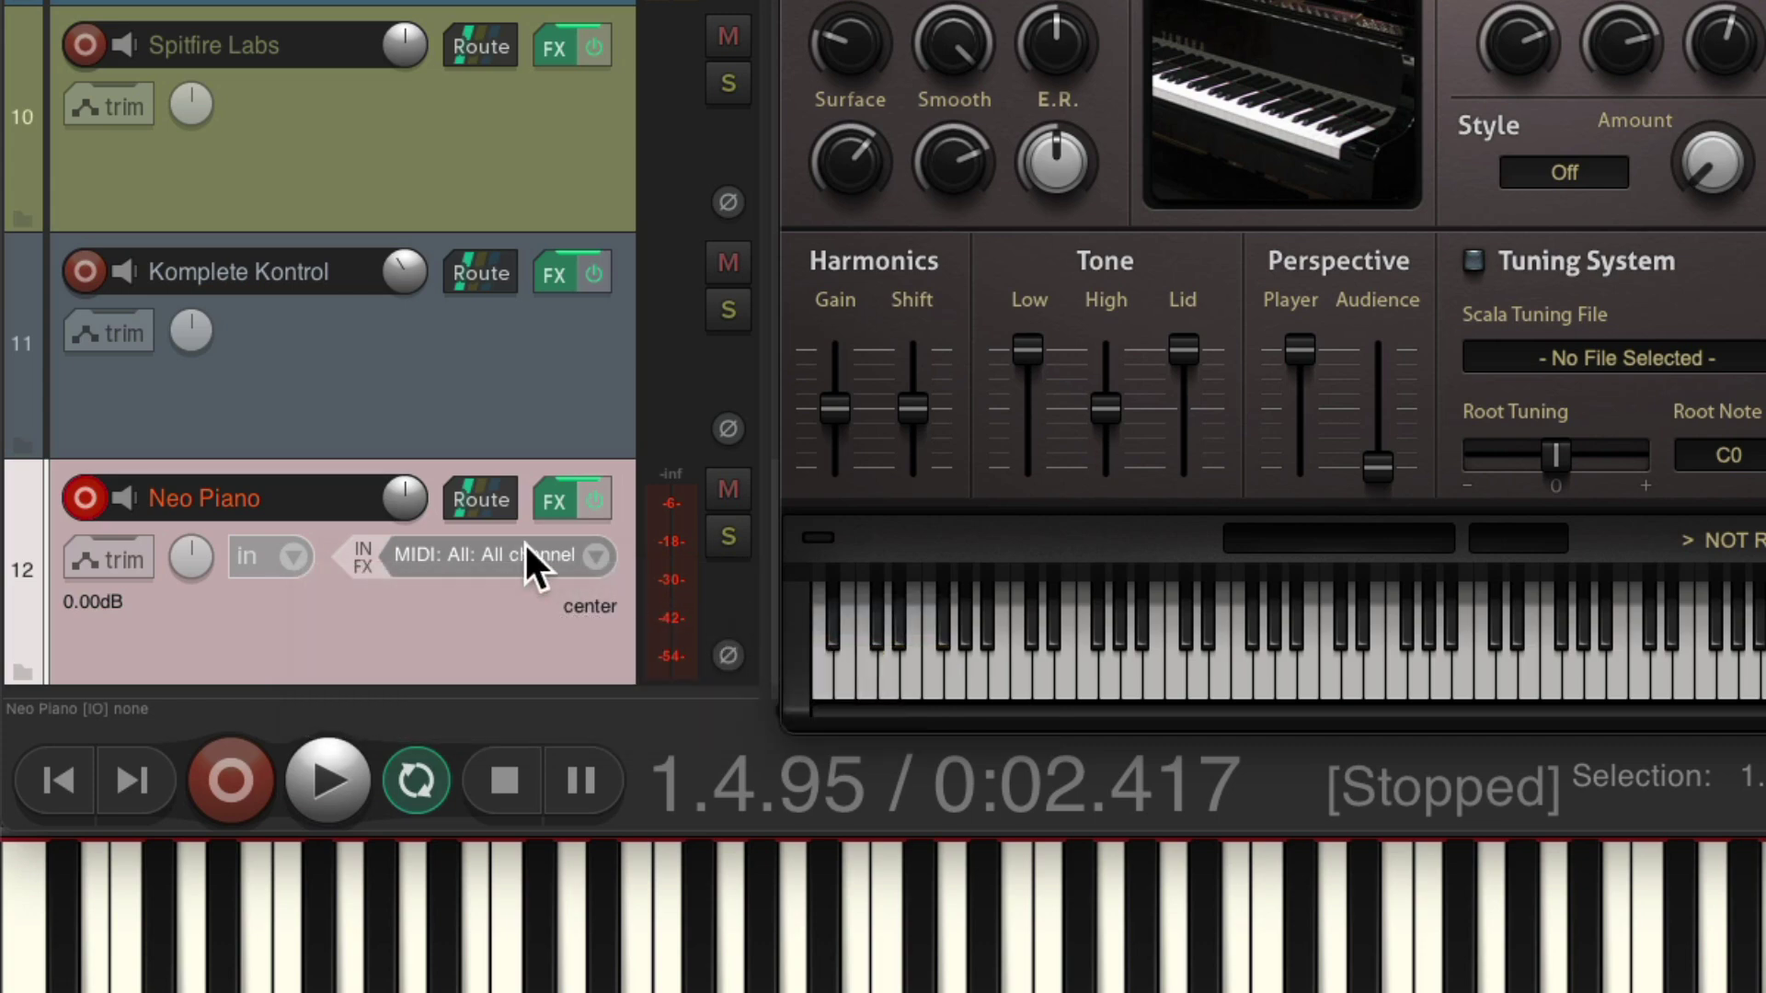
Step: Enable input quantize at 1/16 notes in the track's recording settings
left_click(480, 542)
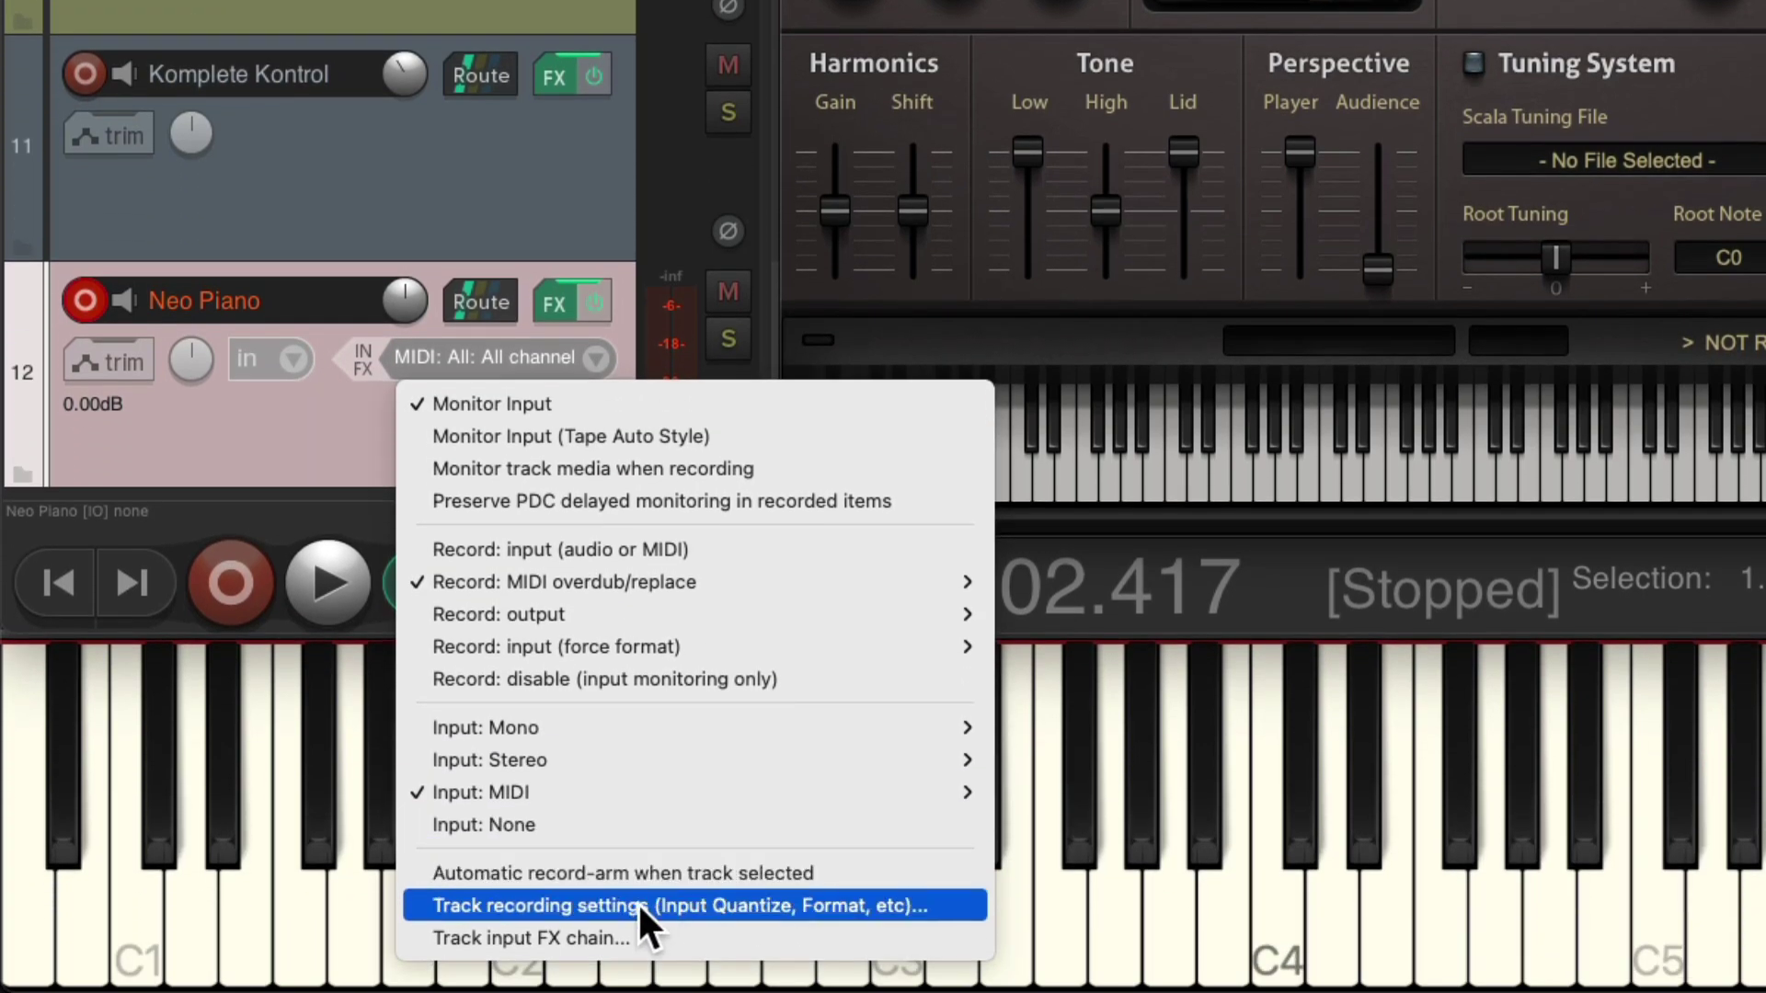
left_click(641, 909)
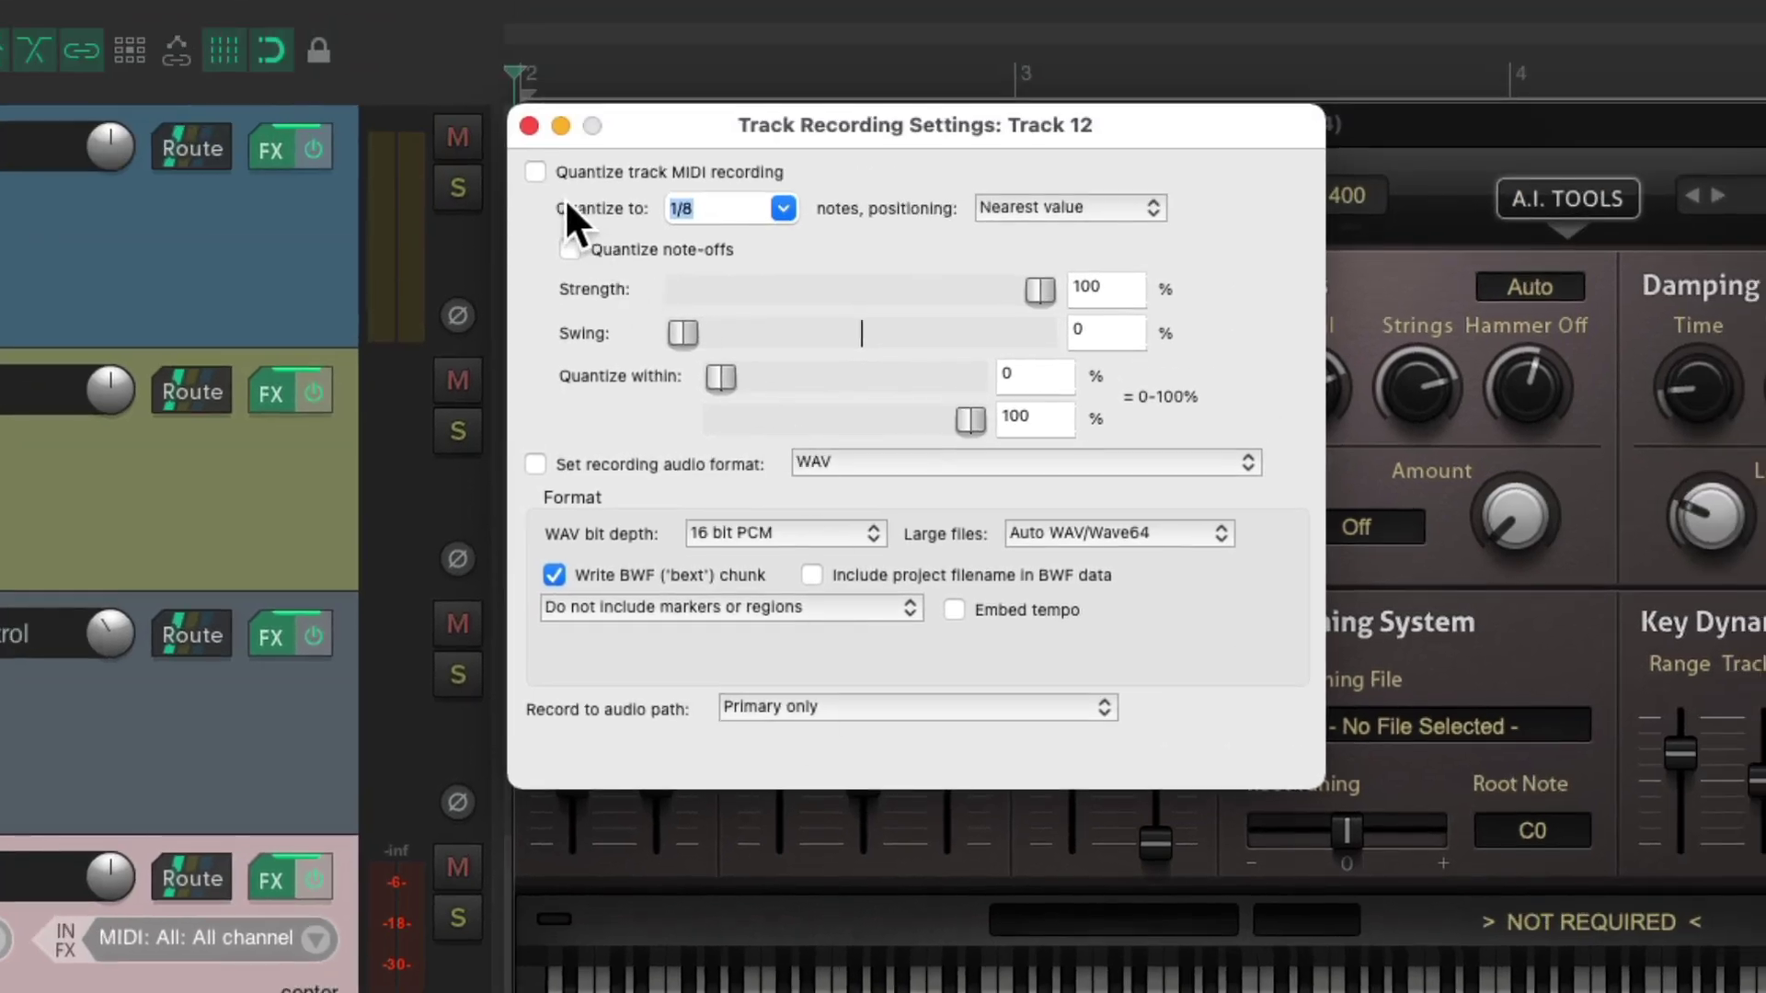
left_click(536, 172)
left_click(782, 208)
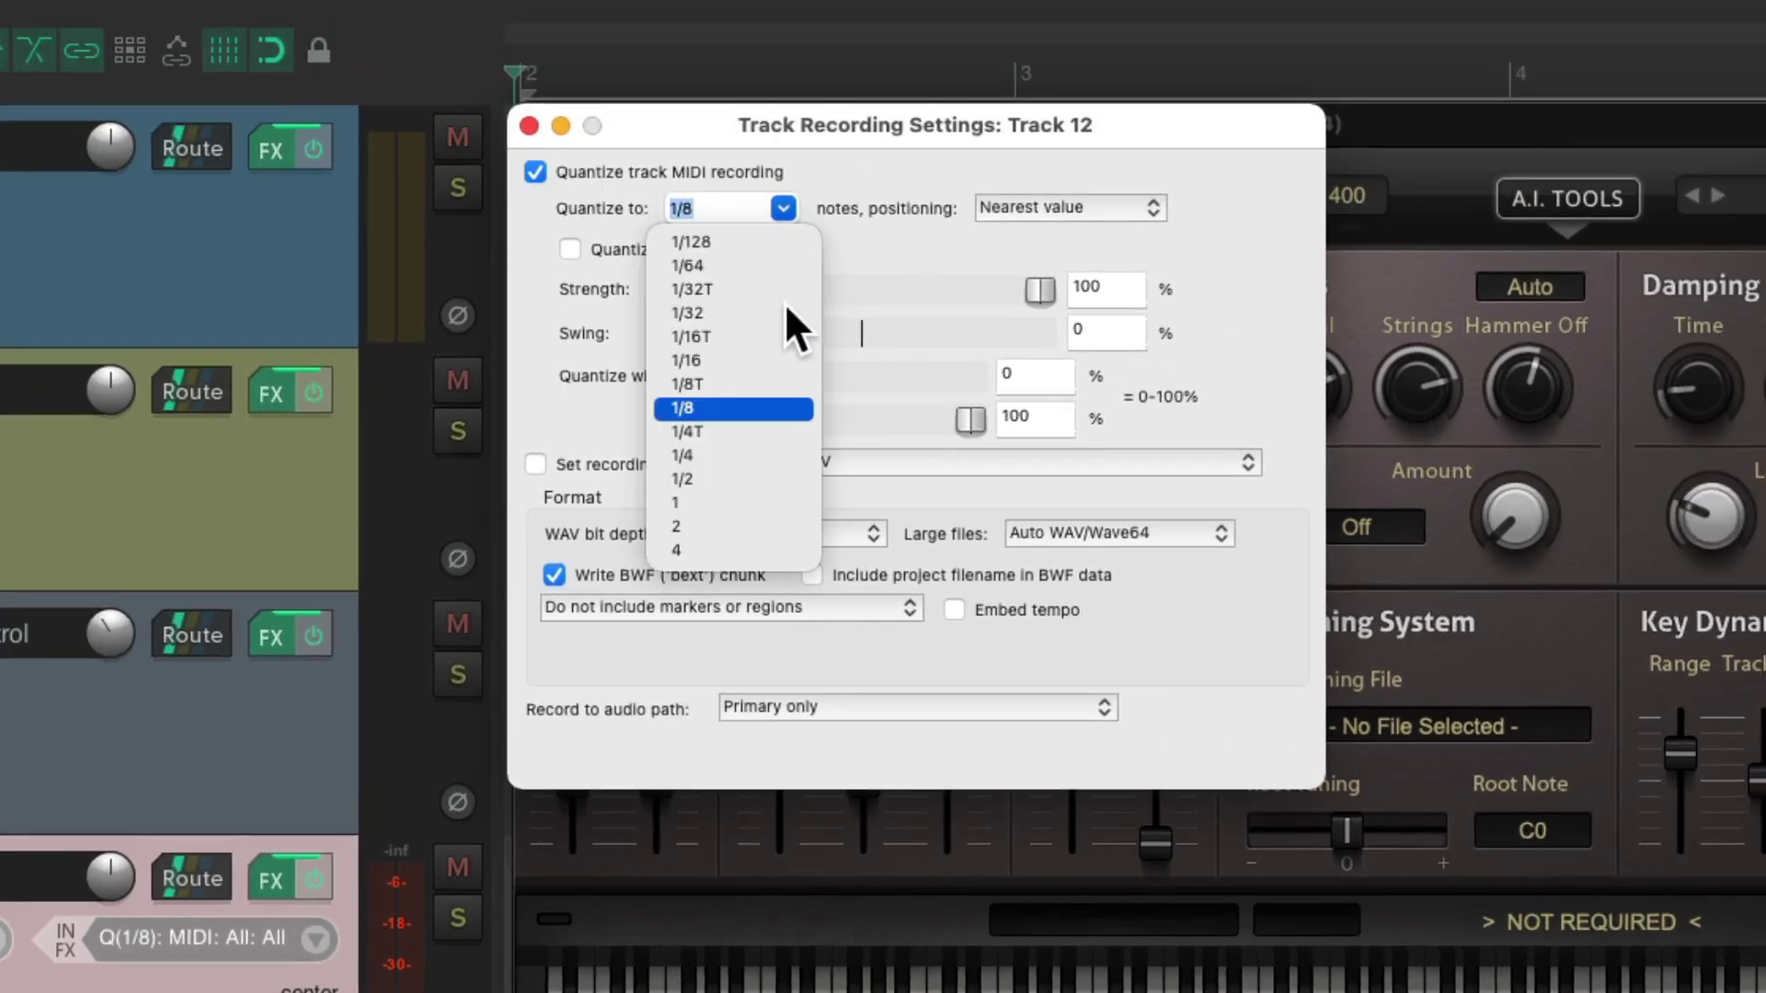
left_click(760, 360)
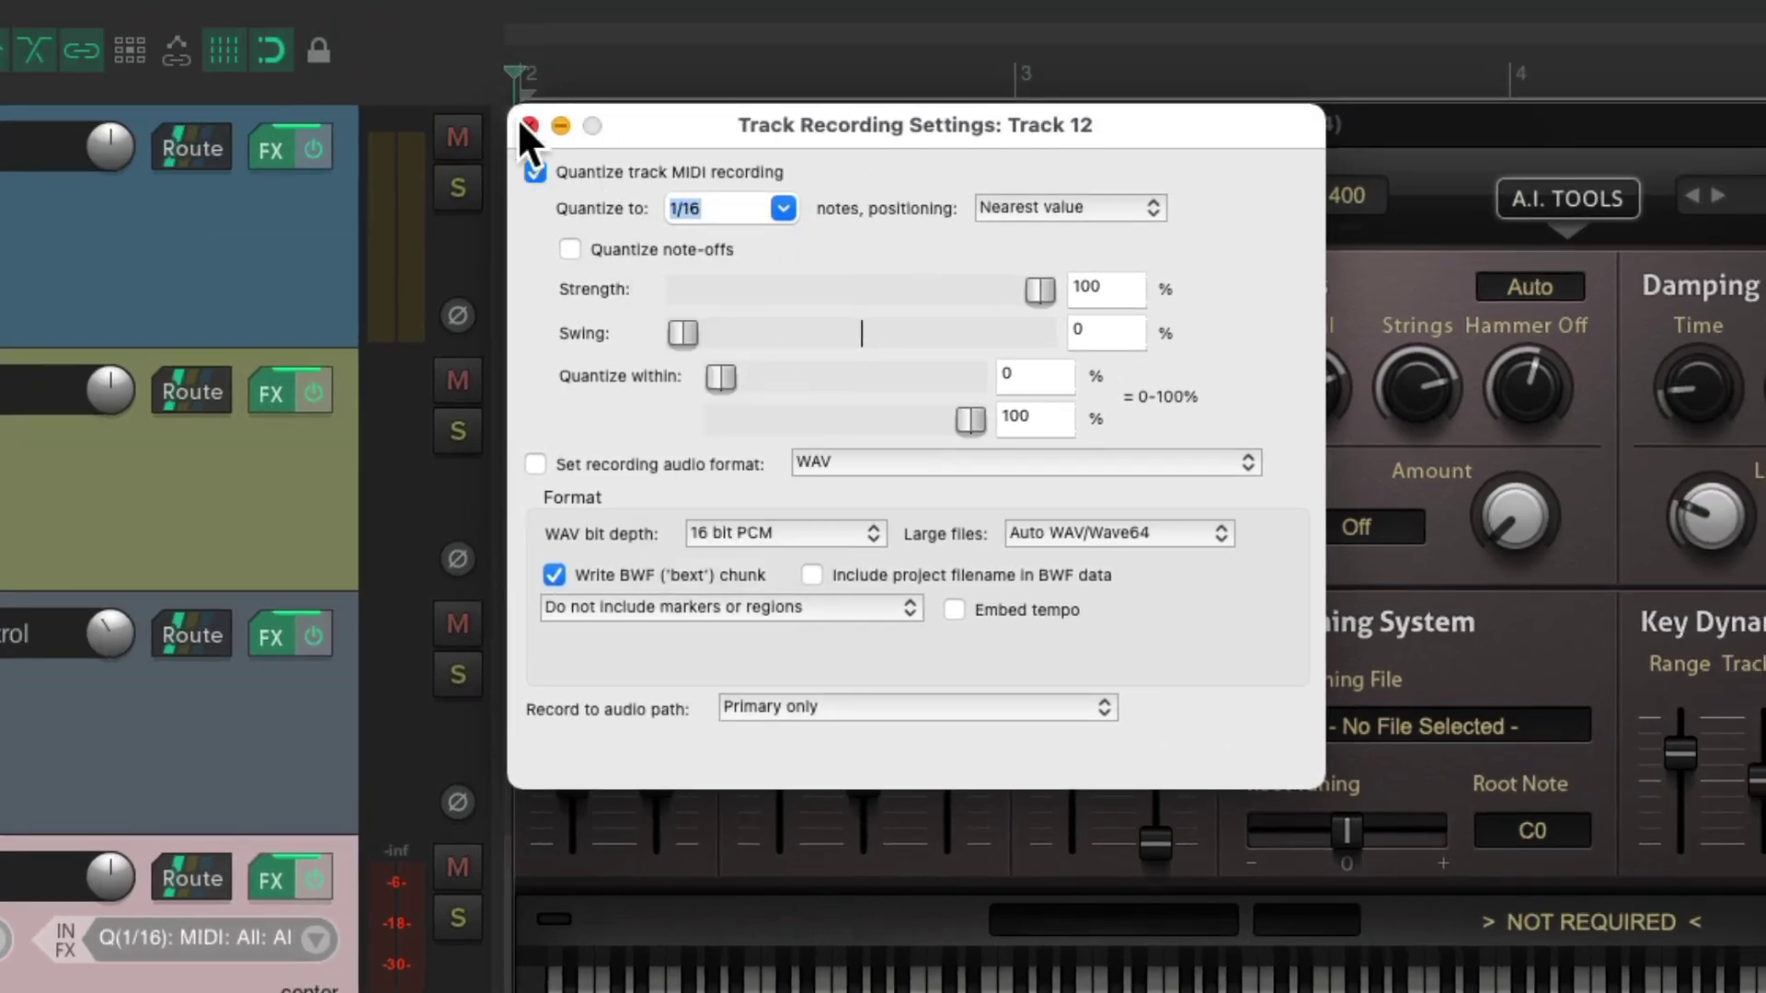
left_click(528, 125)
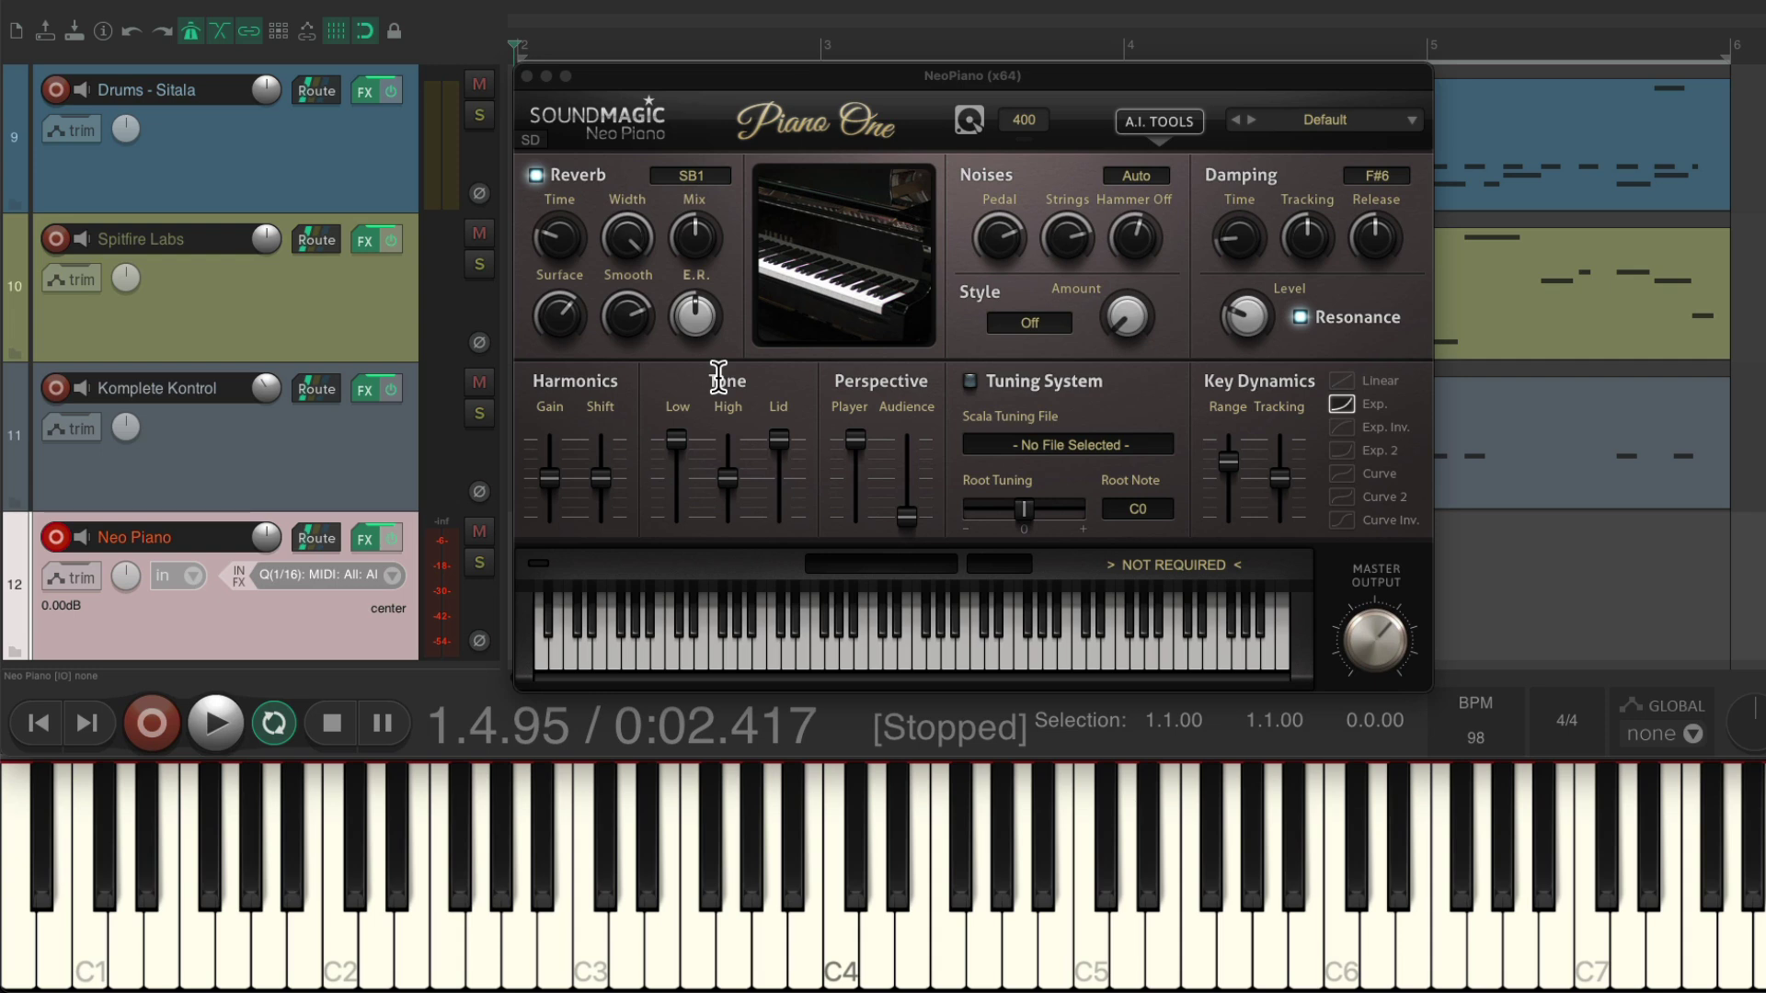
Step: Record the piano MIDI part over bars 2–6, then solo and unsolo the Neo Piano track
left_click(527, 76)
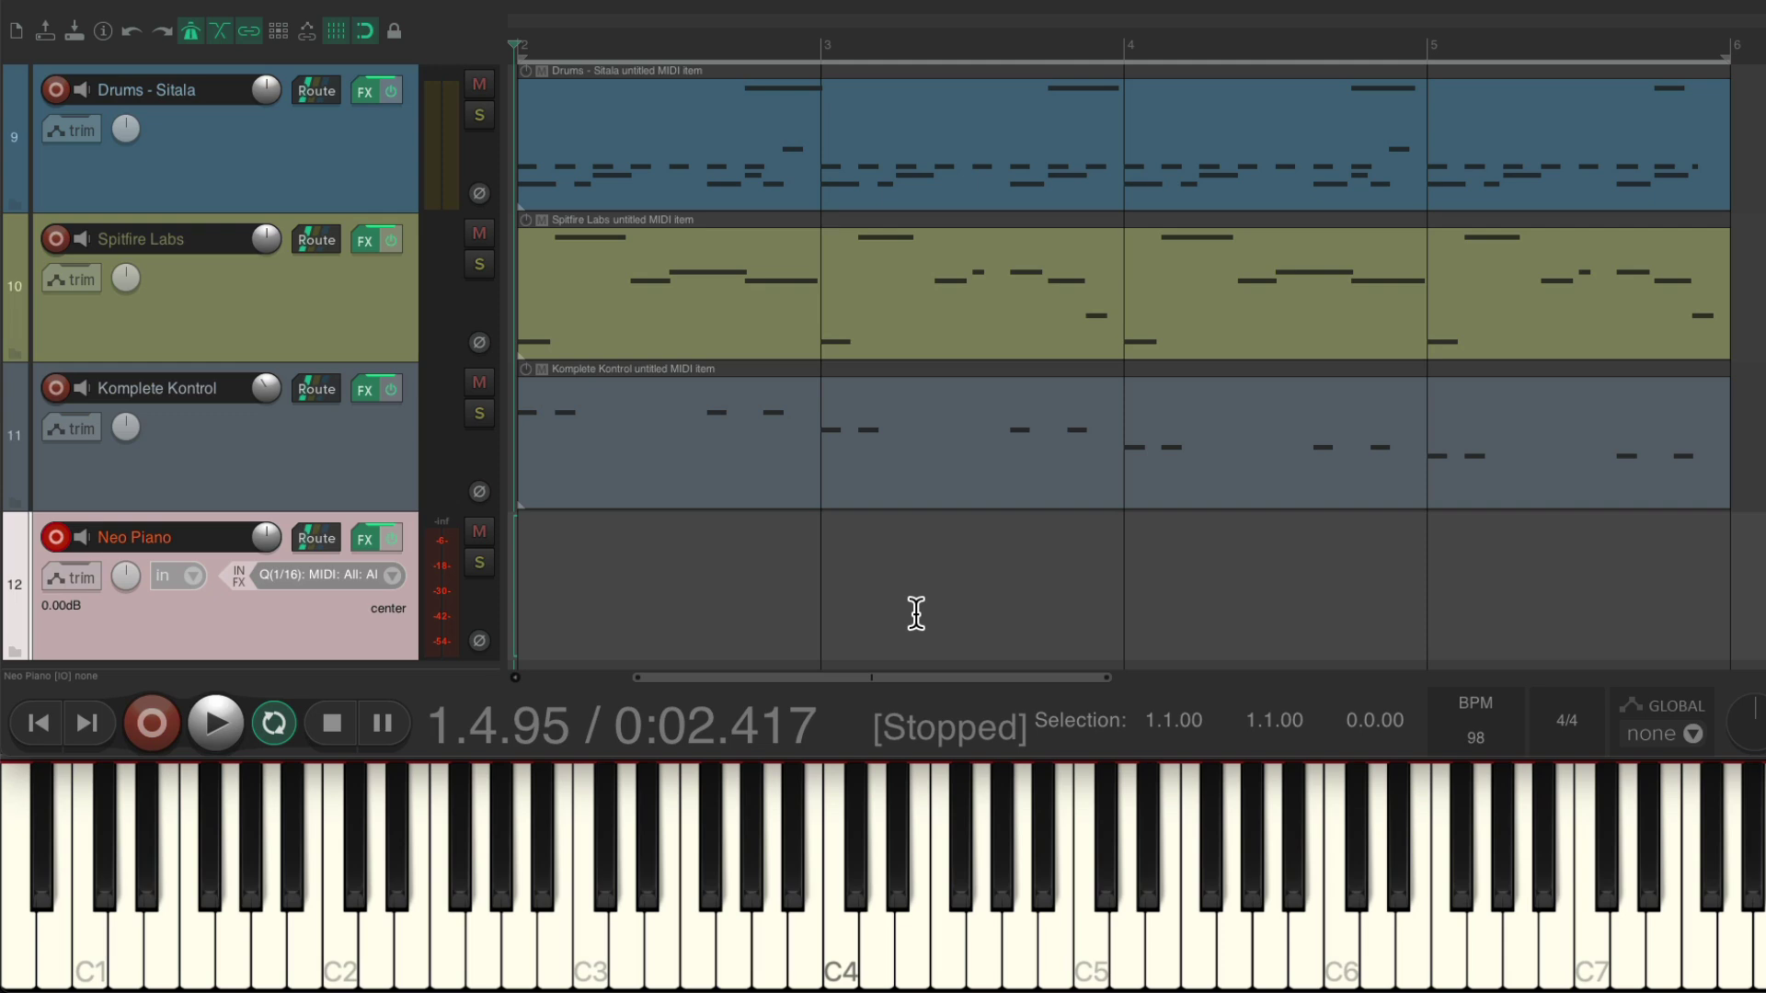
key("ctrl+r")
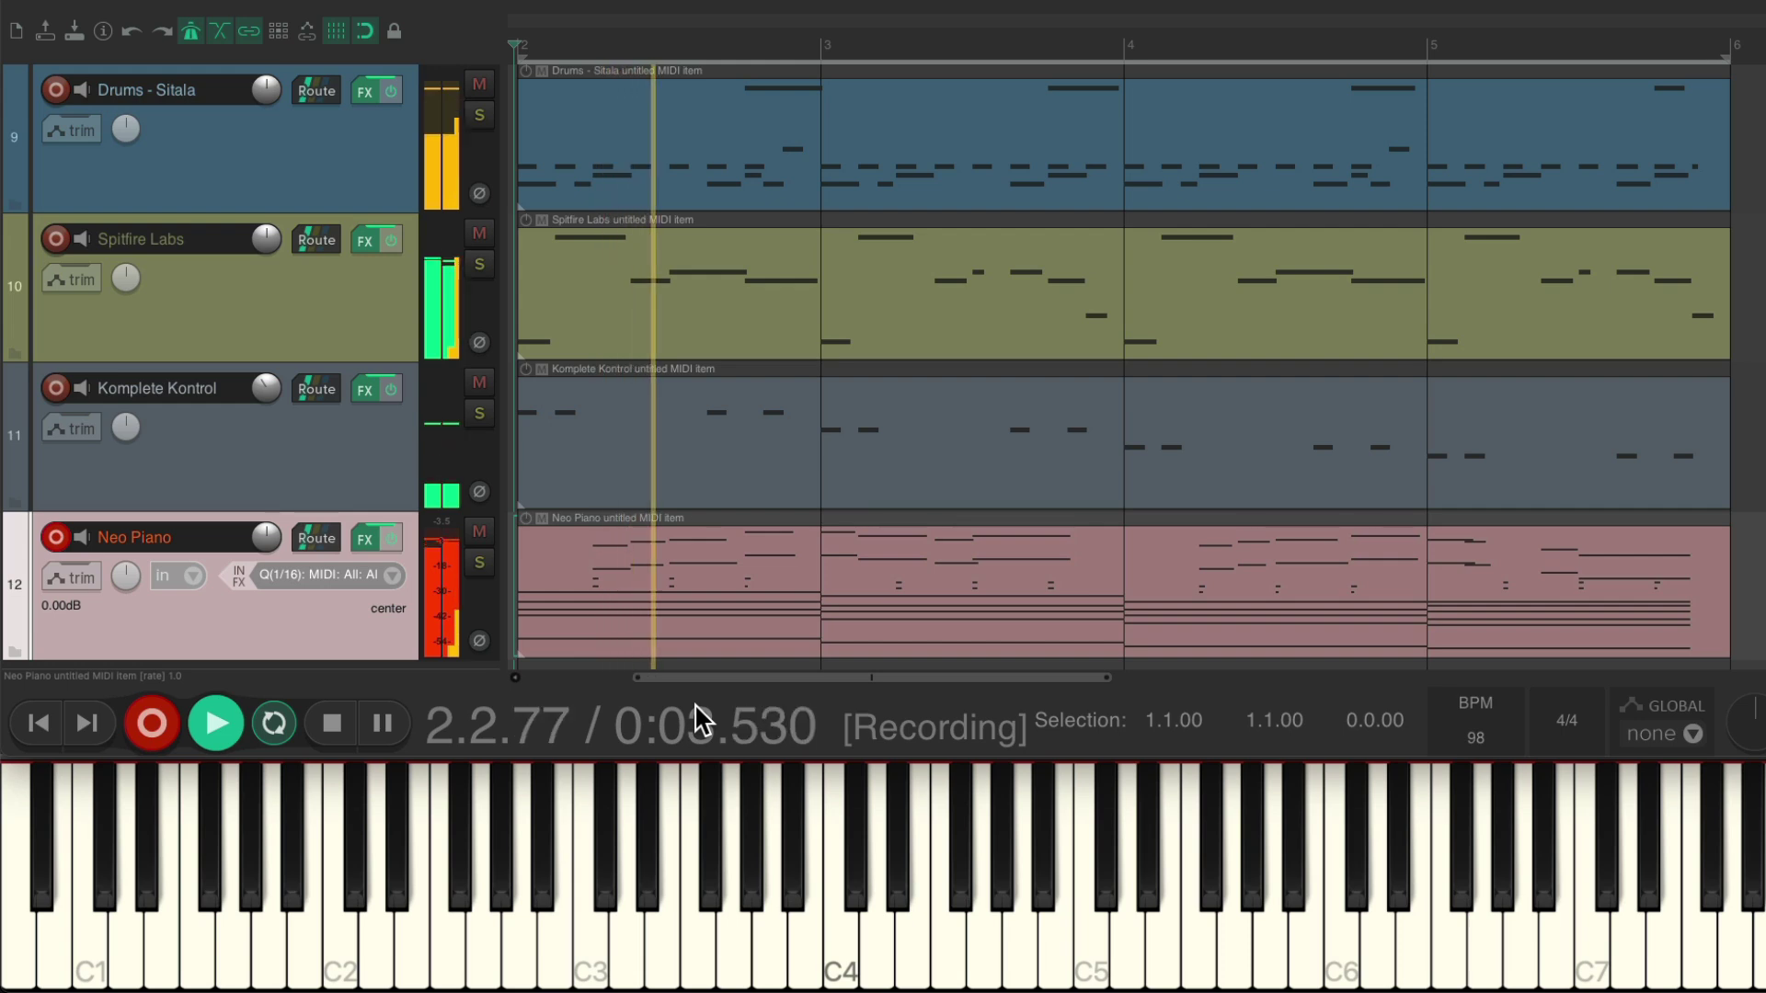
key("ctrl+r")
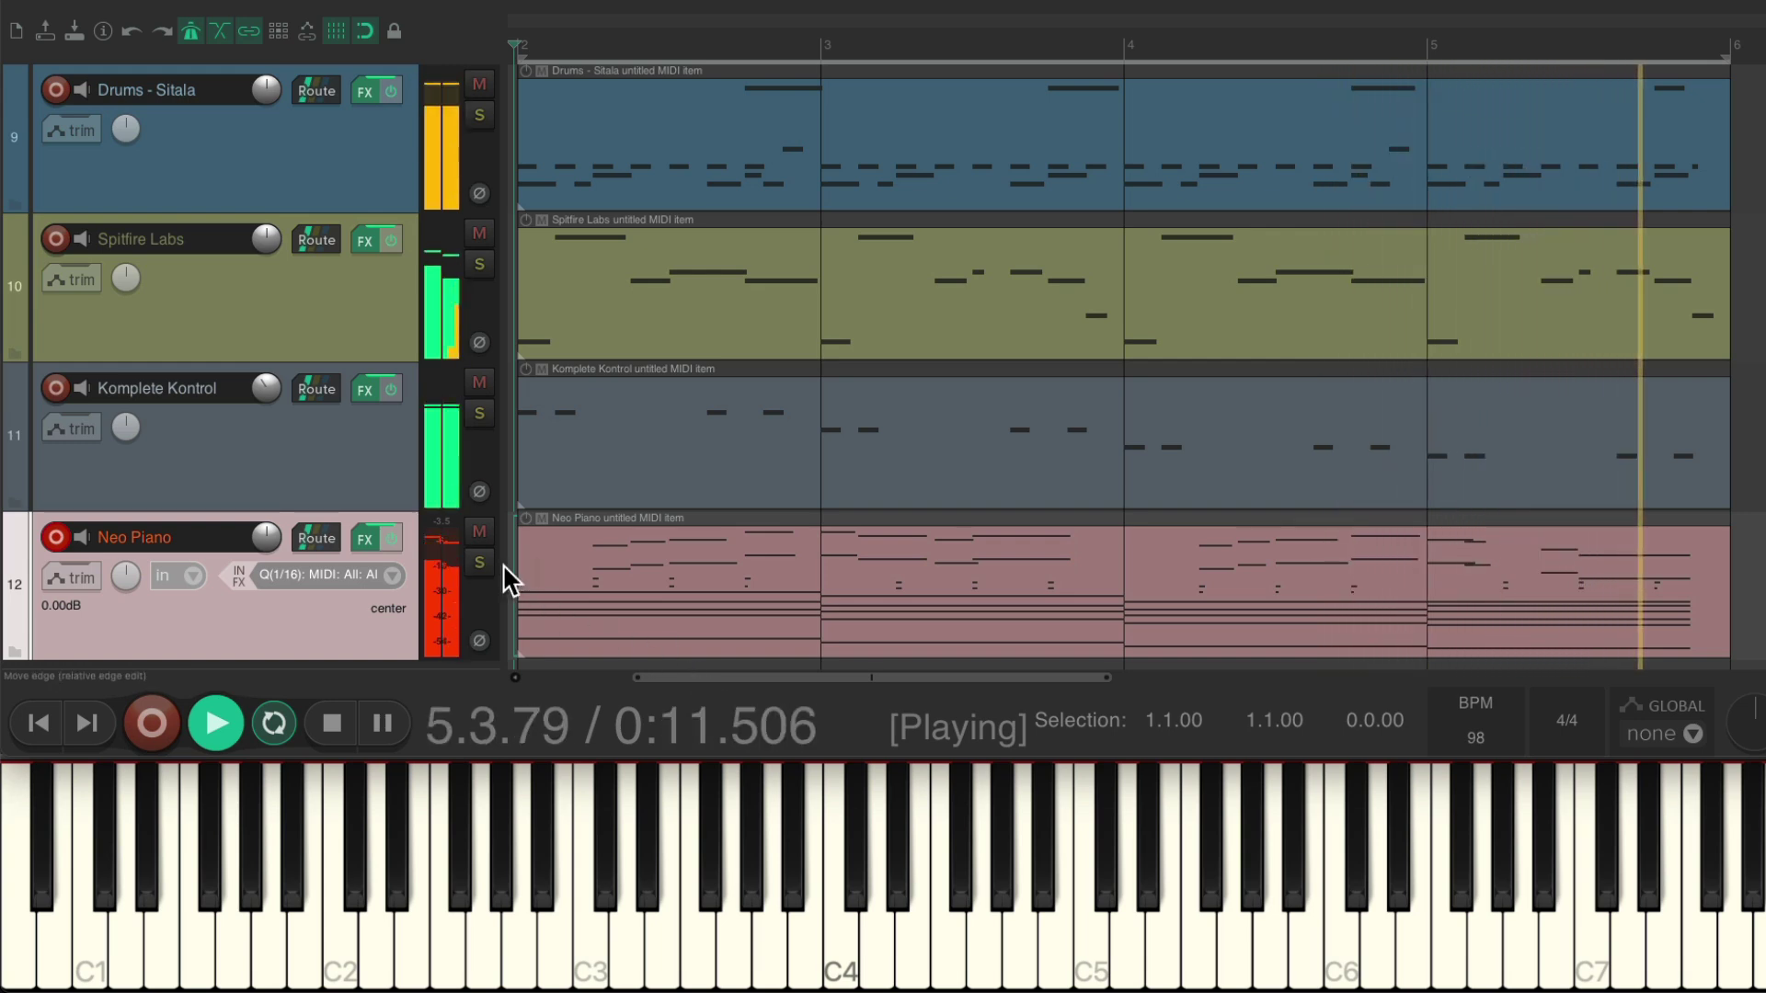
left_click(479, 563)
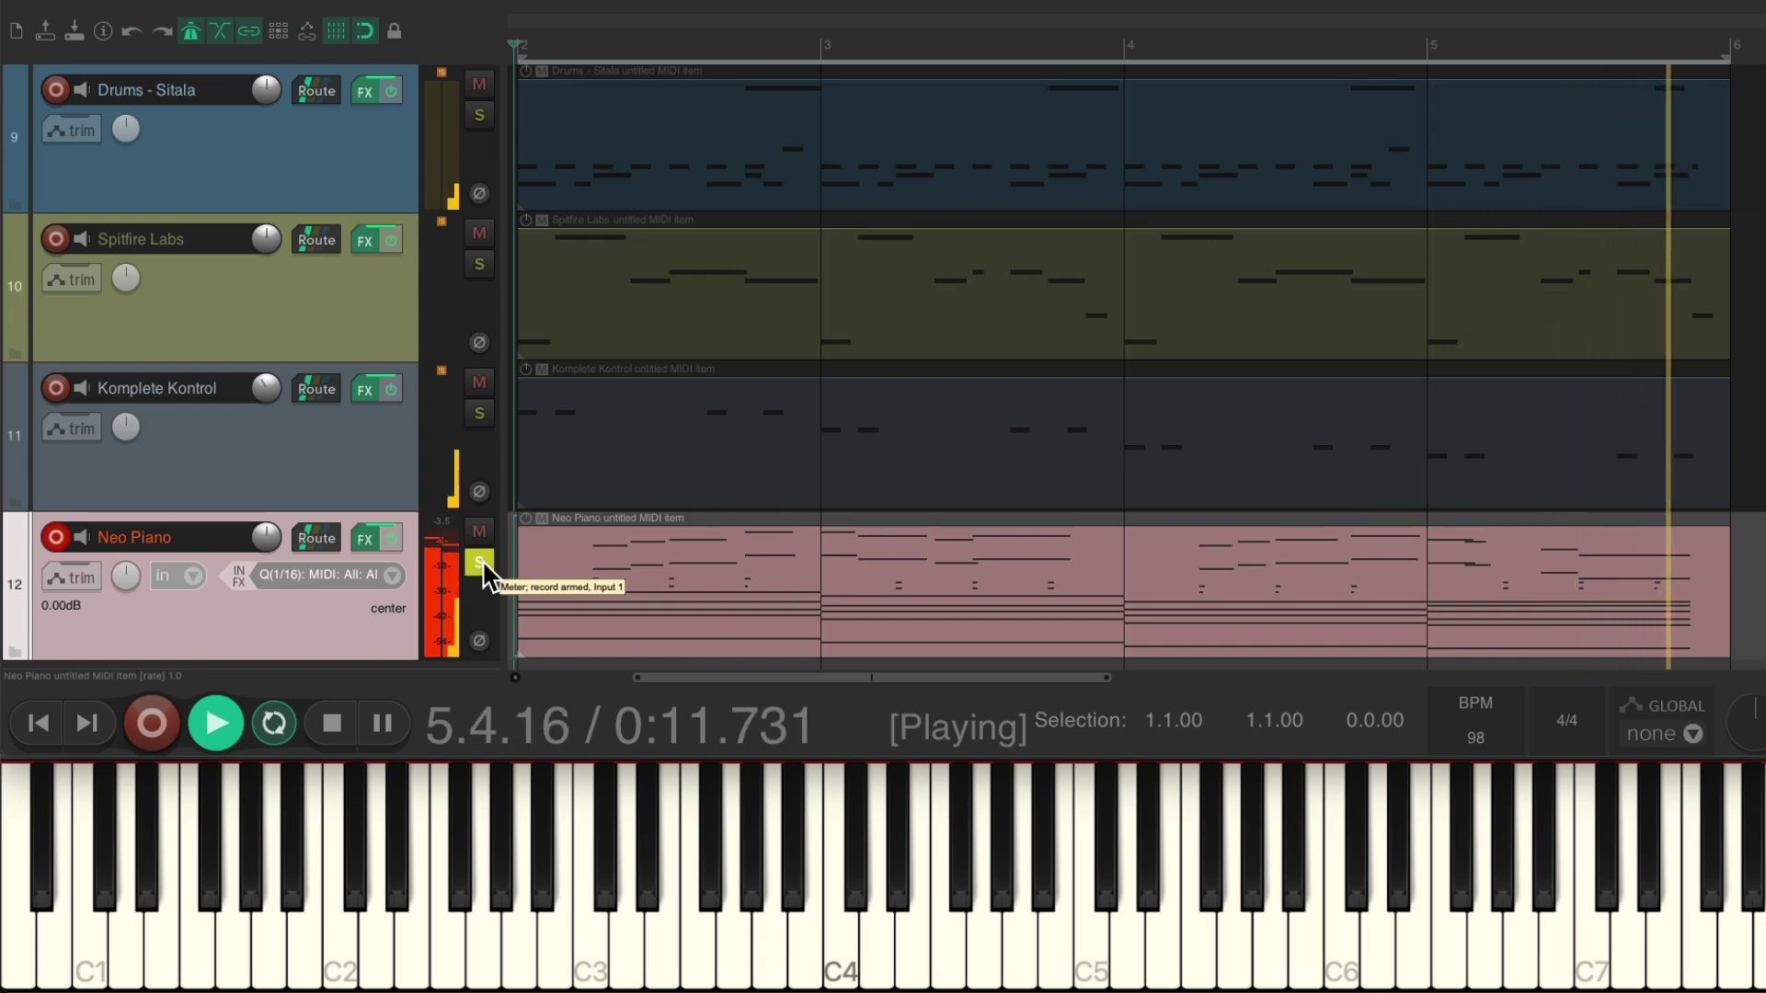
left_click(480, 562)
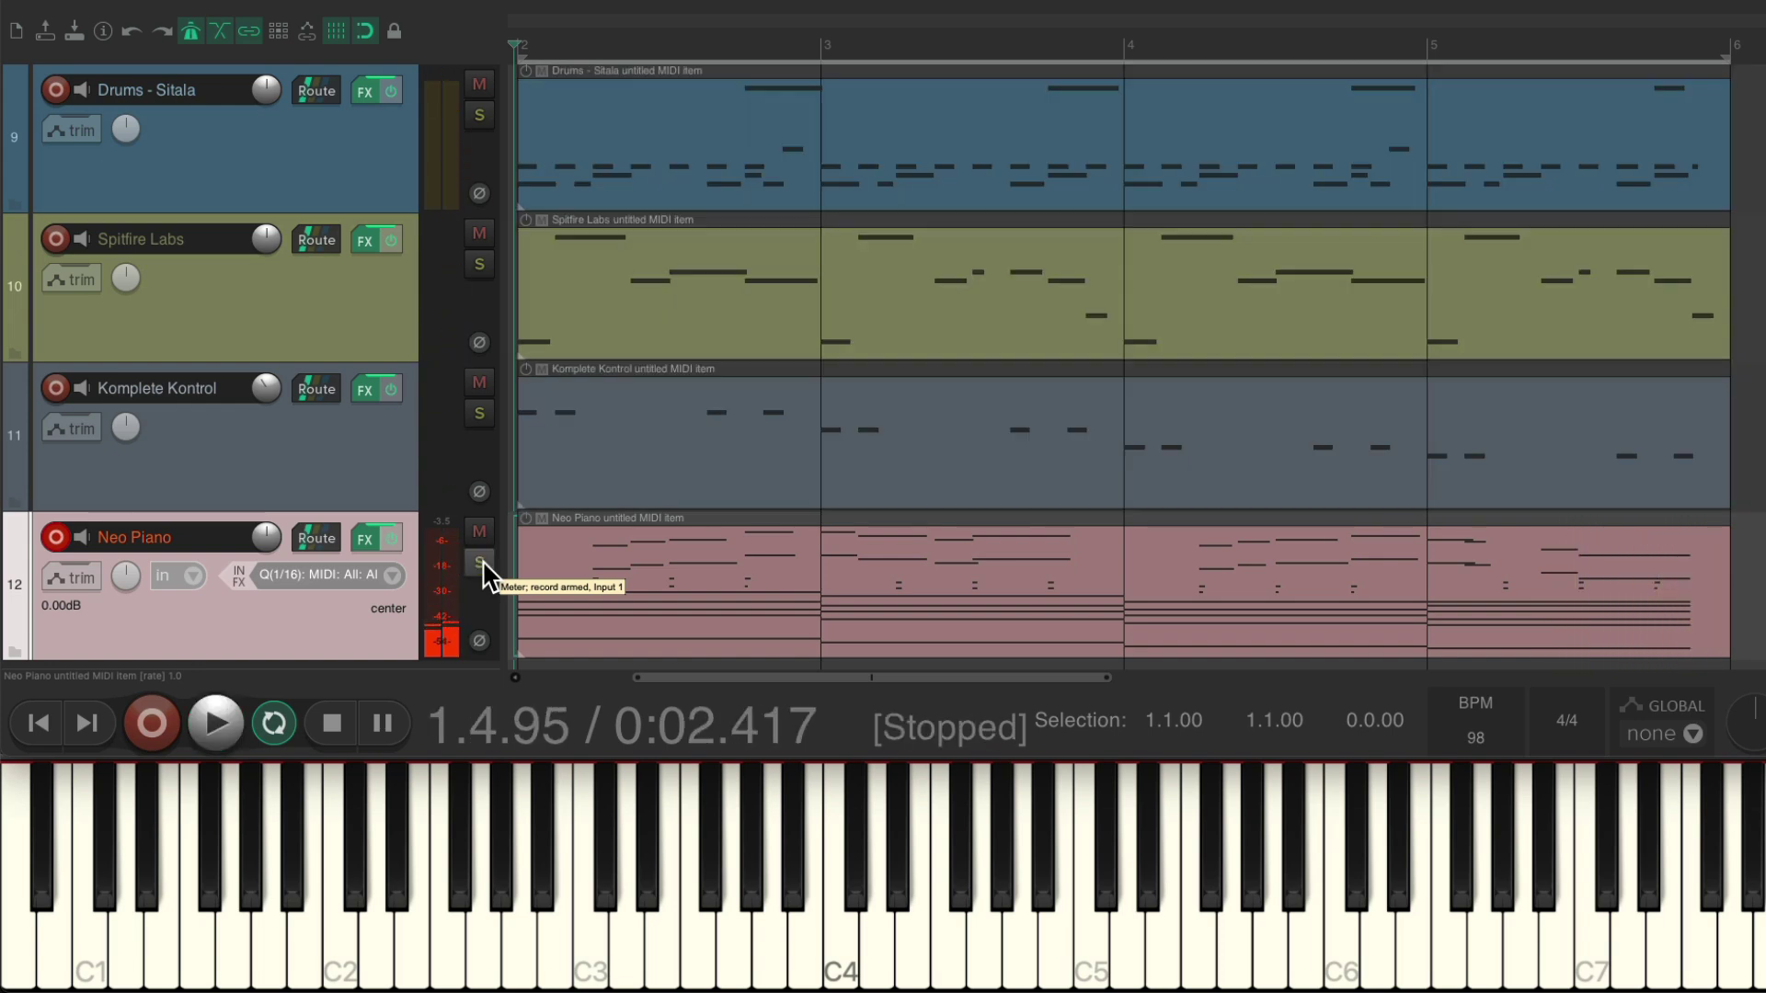